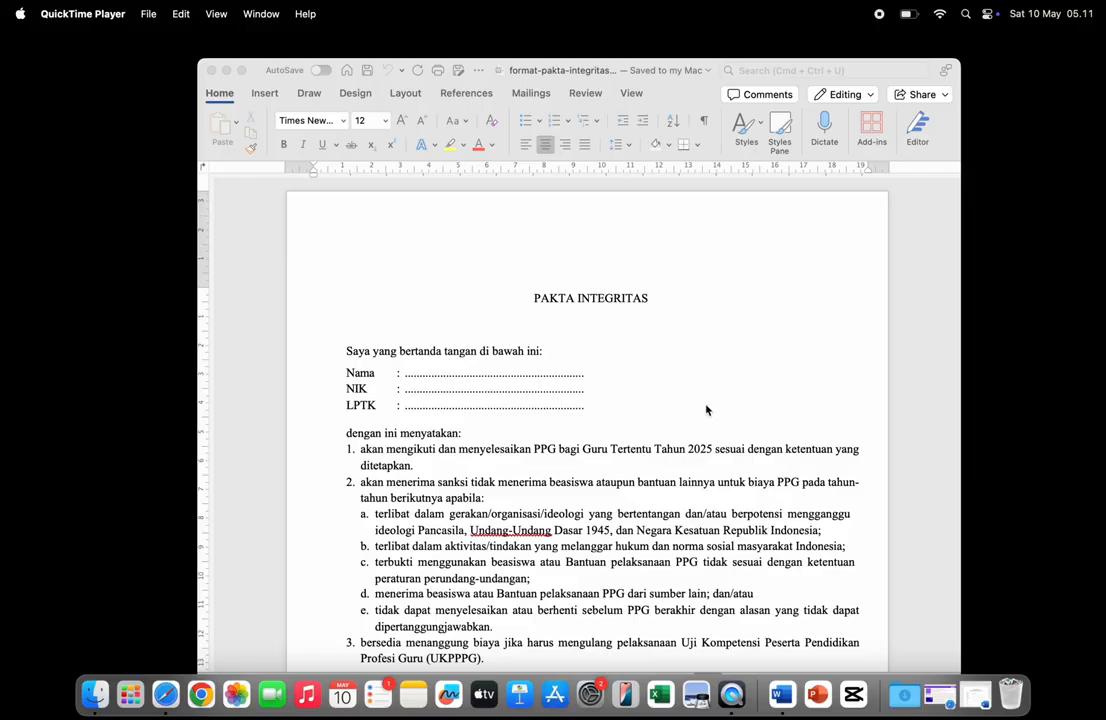
- Bring the PAKTA INTEGRITAS document to the front and scroll through its fields
{"action": "scroll", "coordinate": [679, 367], "scroll_direction": "down", "scroll_amount": 5}
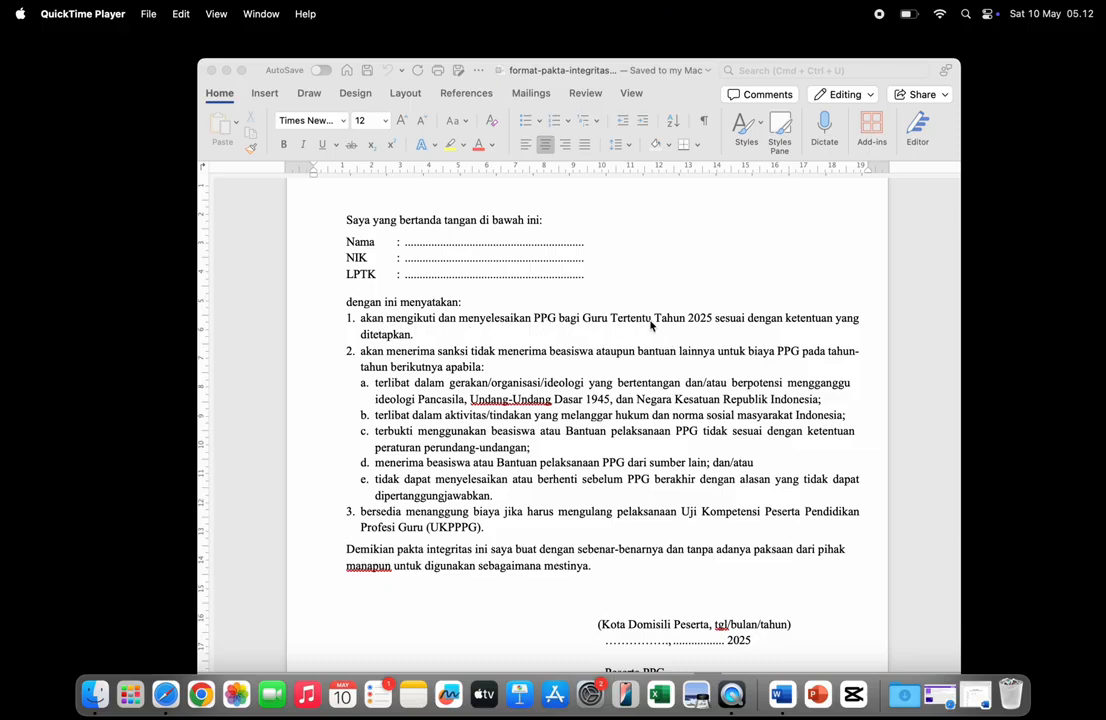
{"action": "left_click", "coordinate": [699, 331]}
{"action": "scroll", "coordinate": [698, 346], "scroll_direction": "down", "scroll_amount": 5}
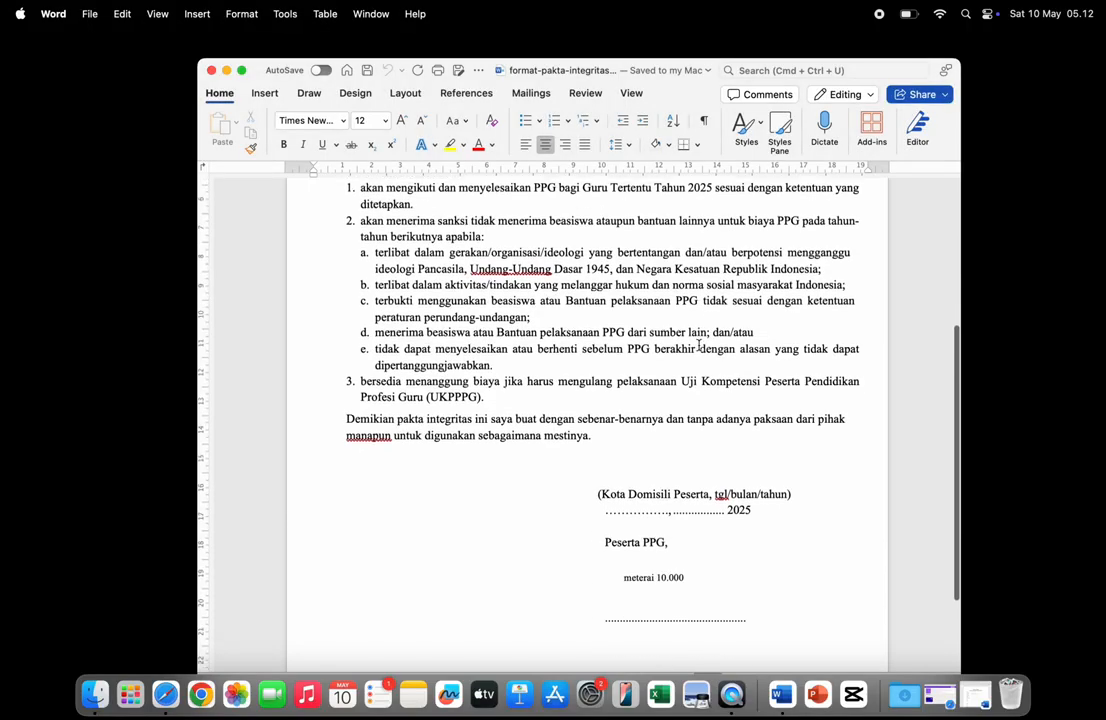
{"action": "scroll", "coordinate": [699, 346], "scroll_direction": "down", "scroll_amount": 5}
{"action": "scroll", "coordinate": [699, 346], "scroll_direction": "up", "scroll_amount": 6}
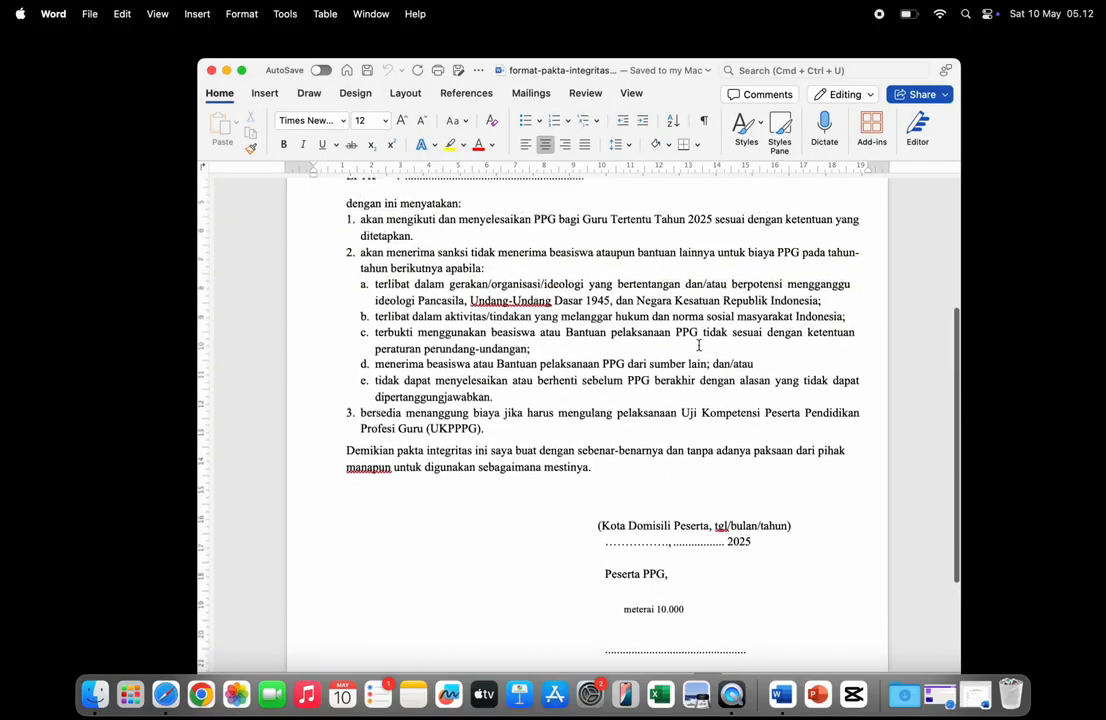
{"action": "scroll", "coordinate": [699, 345], "scroll_direction": "up", "scroll_amount": 7}
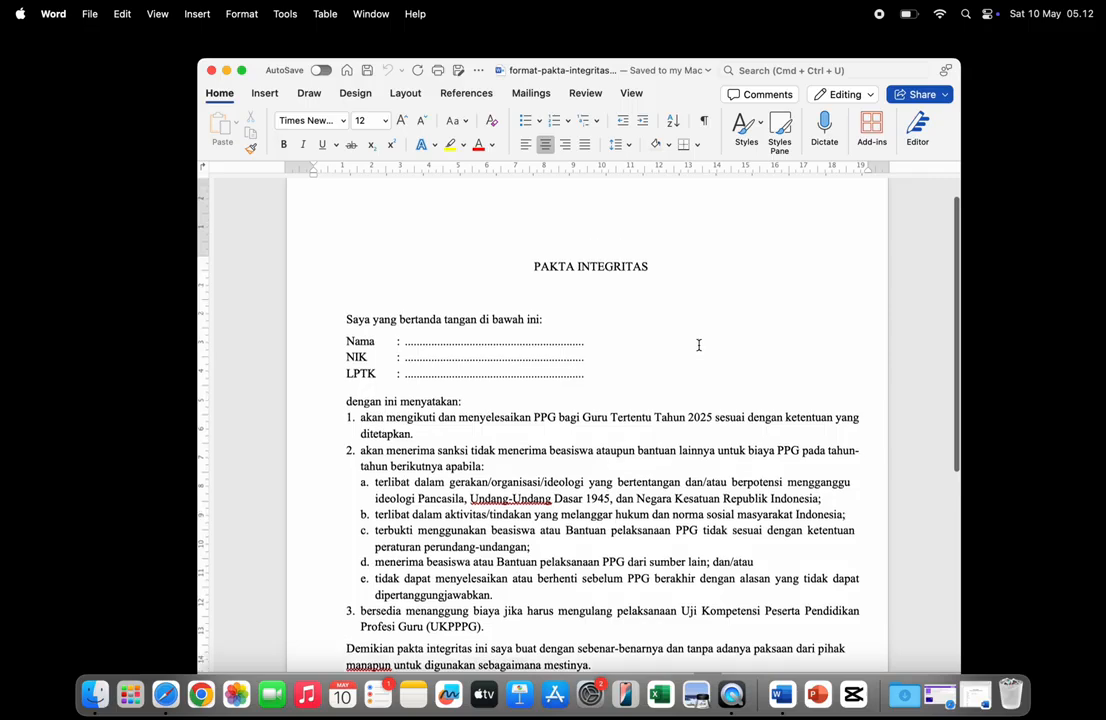
{"action": "scroll", "coordinate": [699, 345], "scroll_direction": "up", "scroll_amount": 2}
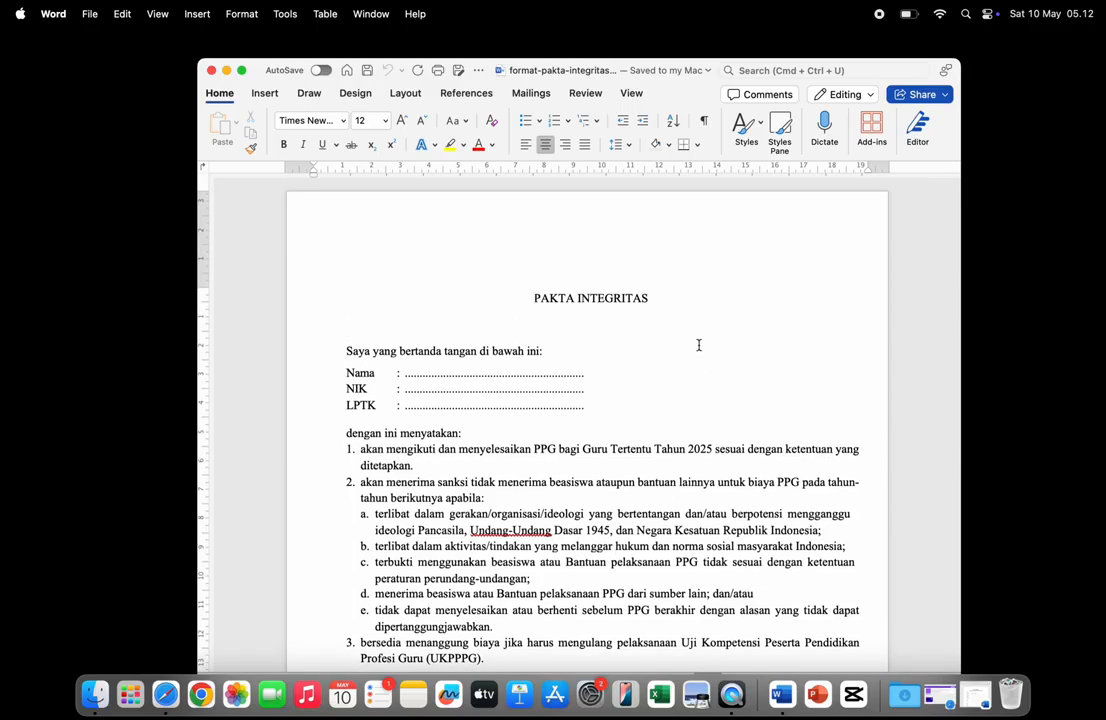
{"action": "left_click", "coordinate": [642, 249]}
{"action": "scroll", "coordinate": [642, 249], "scroll_direction": "down", "scroll_amount": 3}
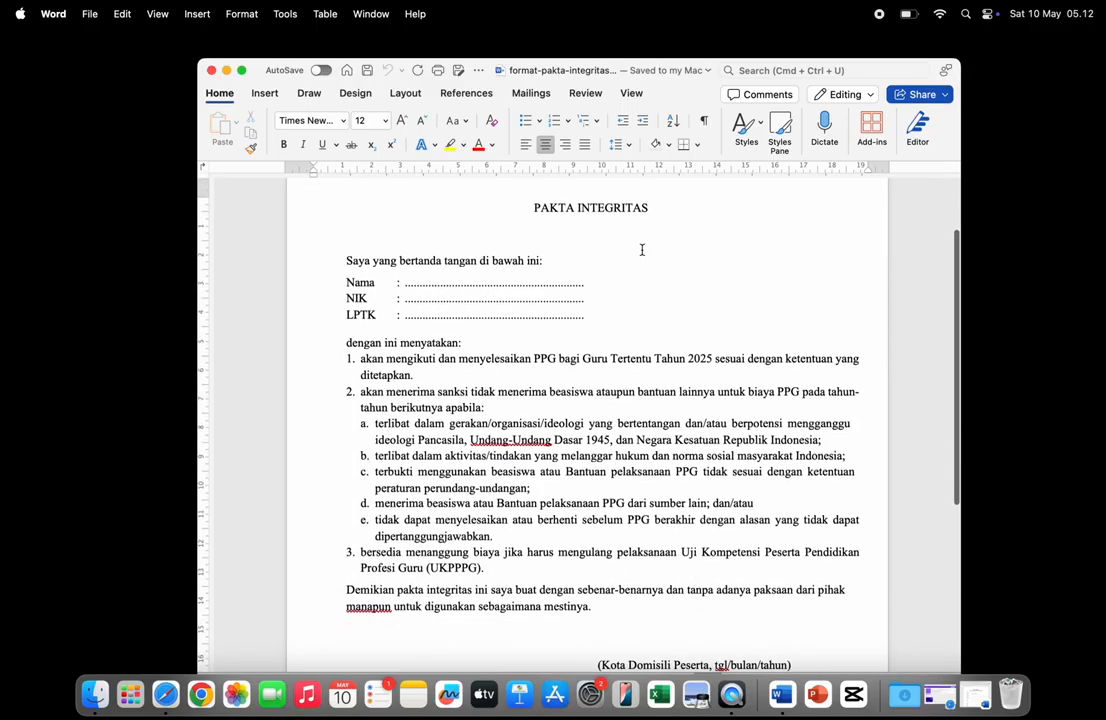
{"action": "scroll", "coordinate": [721, 267], "scroll_direction": "up", "scroll_amount": 3}
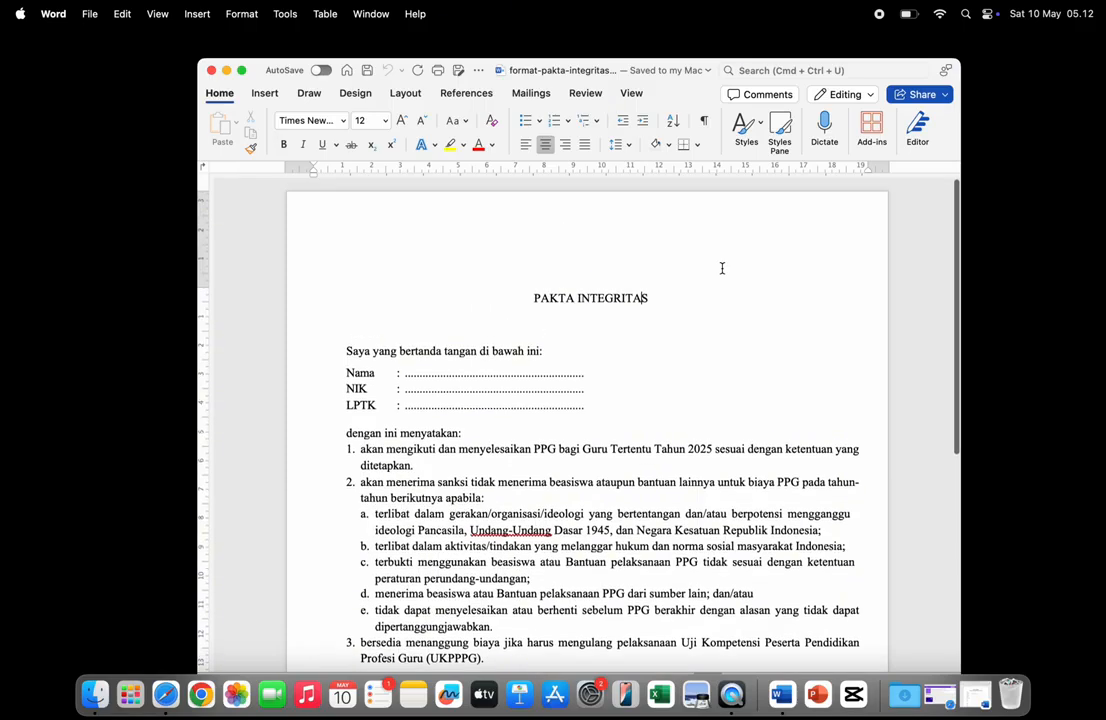
{"action": "scroll", "coordinate": [721, 268], "scroll_direction": "down", "scroll_amount": 2}
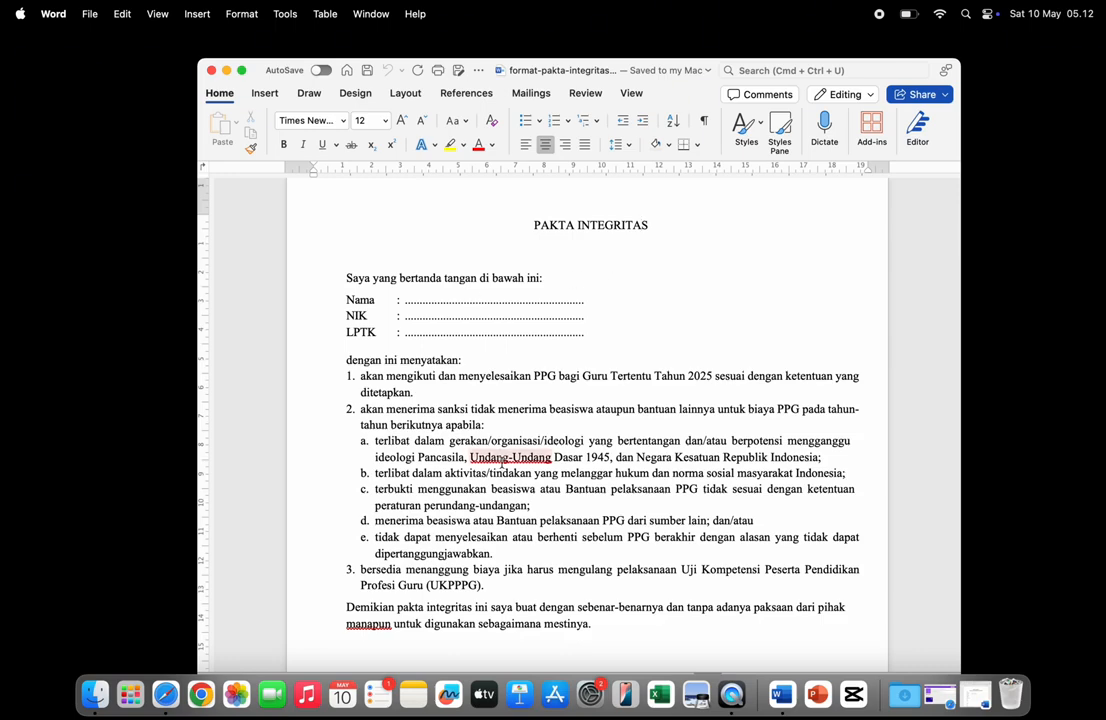
{"action": "scroll", "coordinate": [596, 458], "scroll_direction": "down", "scroll_amount": 5}
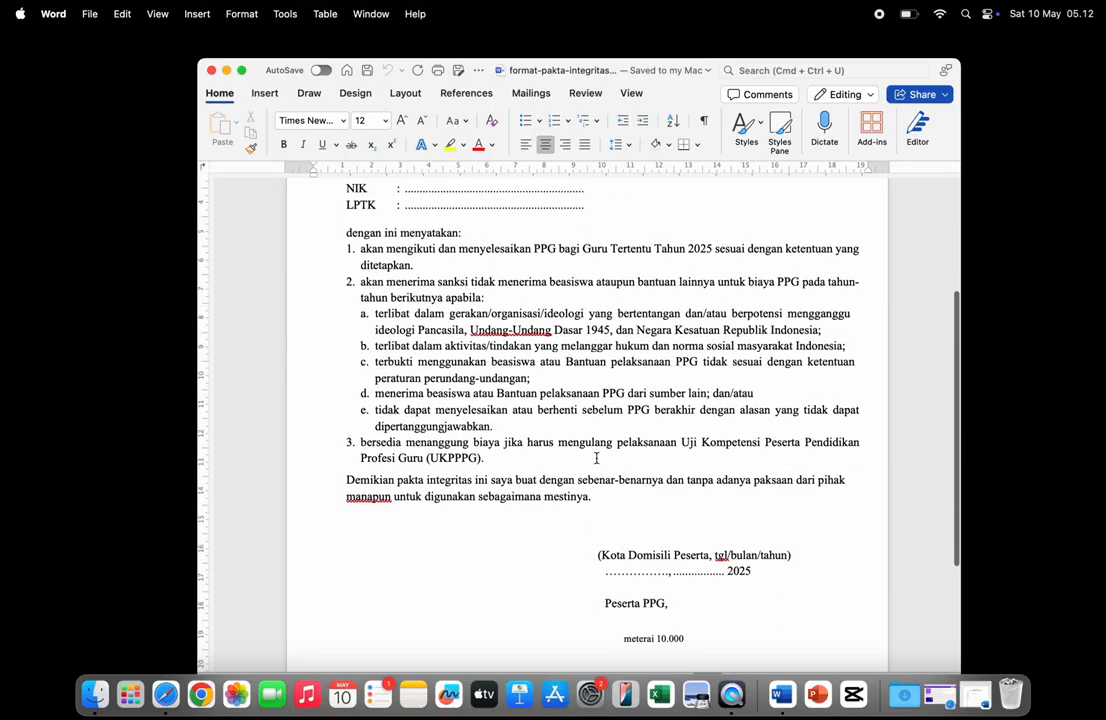
{"action": "scroll", "coordinate": [596, 458], "scroll_direction": "down", "scroll_amount": 6}
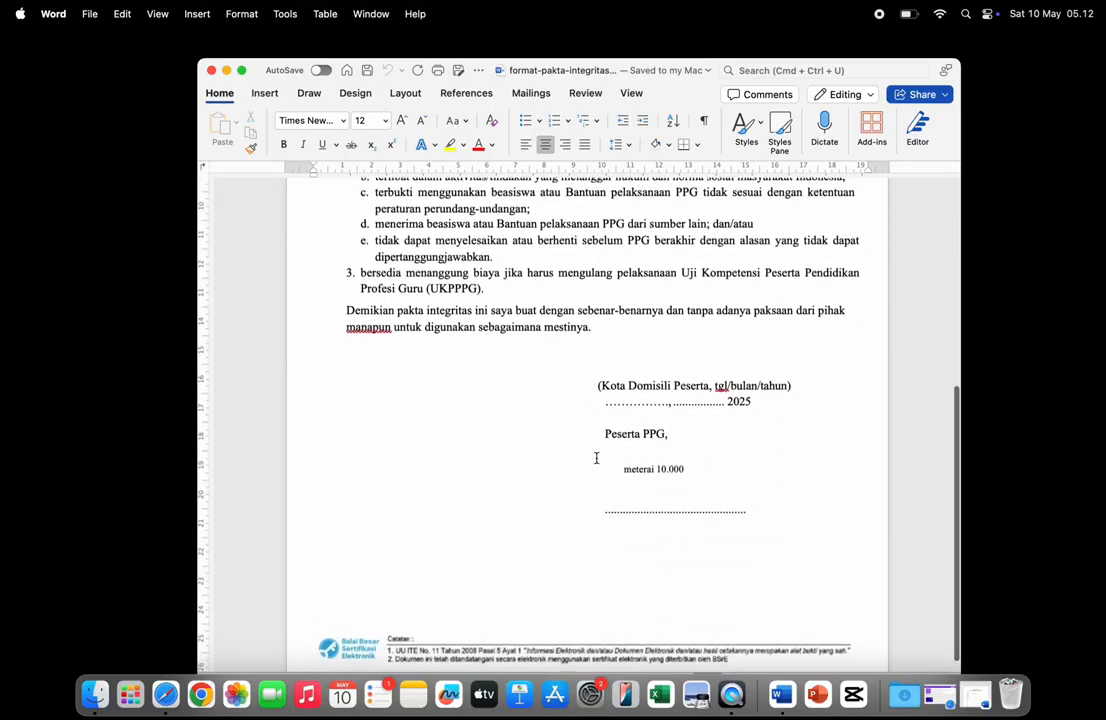
{"action": "scroll", "coordinate": [596, 458], "scroll_direction": "up", "scroll_amount": 8}
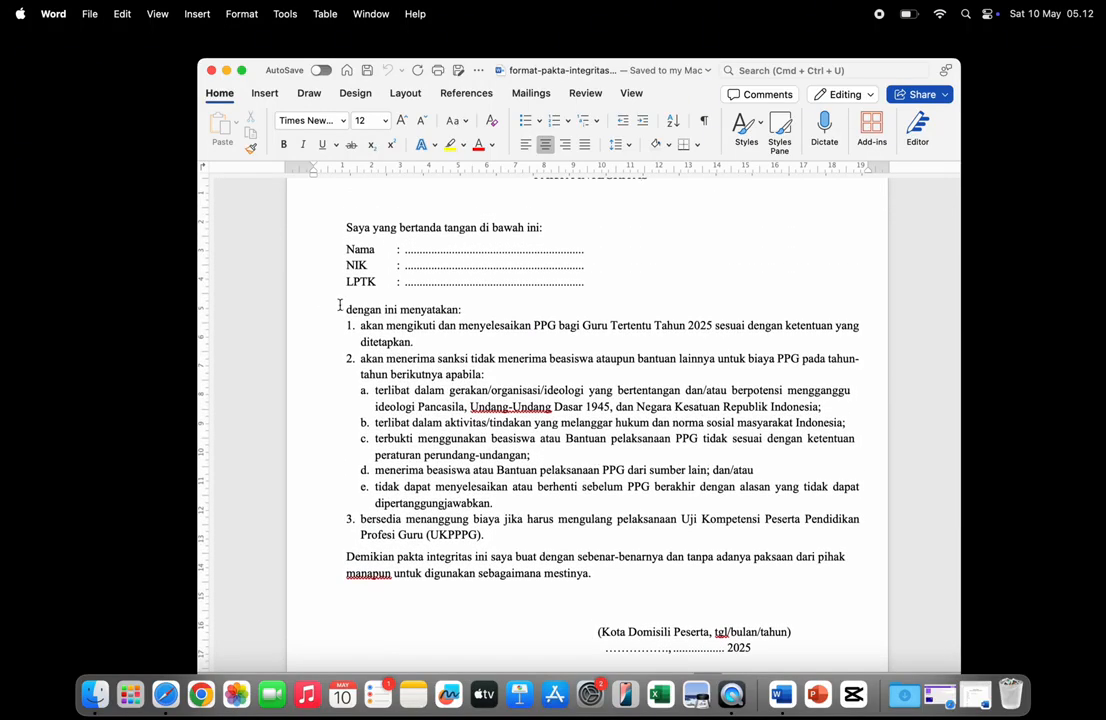
- Review the declaration statements, then select the dotted blank after Nama
{"action": "left_click_drag", "start_coordinate": [344, 309], "coordinate": [797, 547]}
{"action": "left_click", "coordinate": [662, 444]}
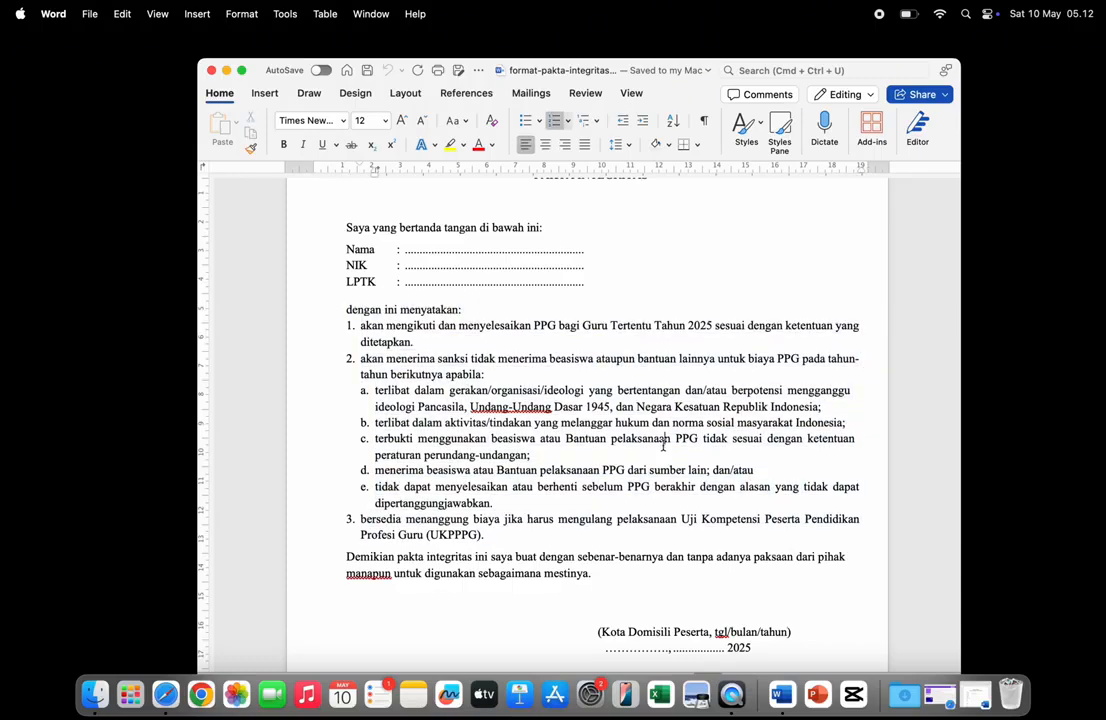
{"action": "scroll", "coordinate": [662, 445], "scroll_direction": "up", "scroll_amount": 4}
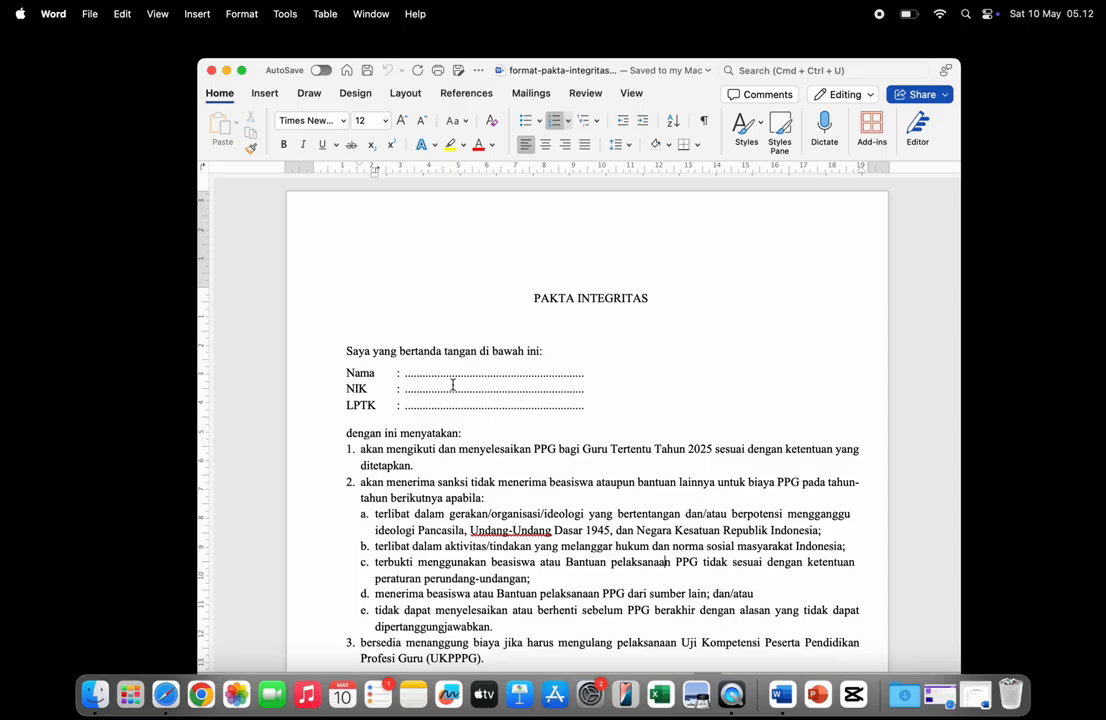
{"action": "double_click", "coordinate": [445, 374]}
{"action": "scroll", "coordinate": [571, 387], "scroll_direction": "down", "scroll_amount": 3}
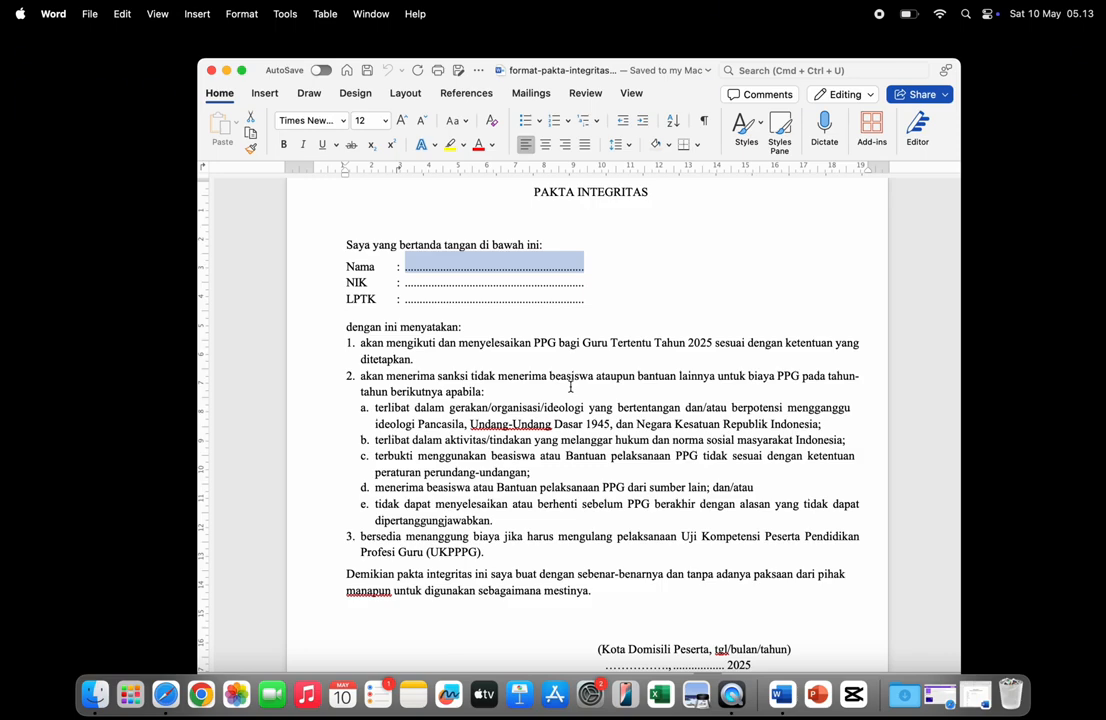
- Enter the participant's full name after Nama and their NIK number after NIK
{"action": "key", "text": "Caps_Lock"}
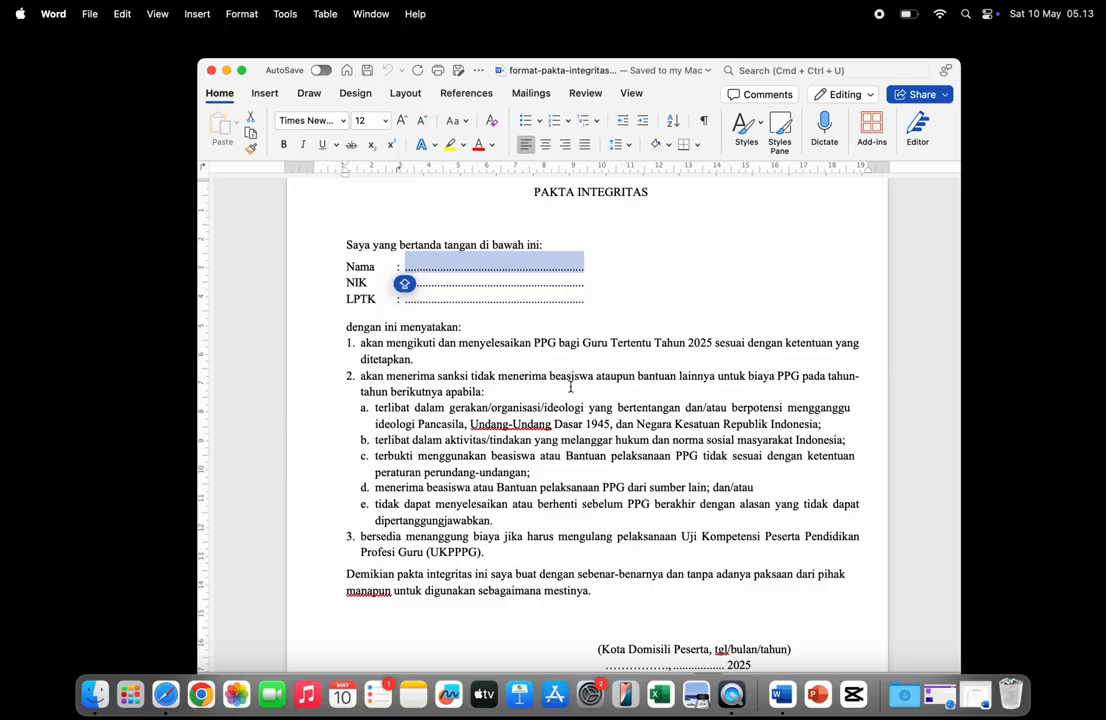
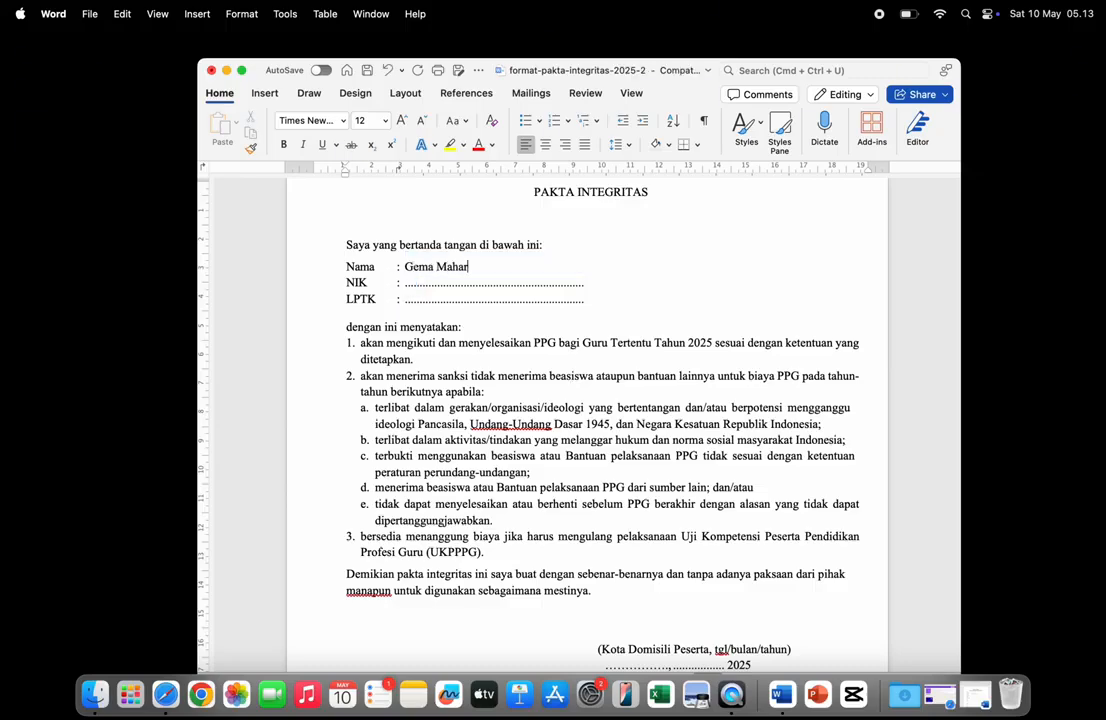
{"action": "double_click", "coordinate": [514, 283]}
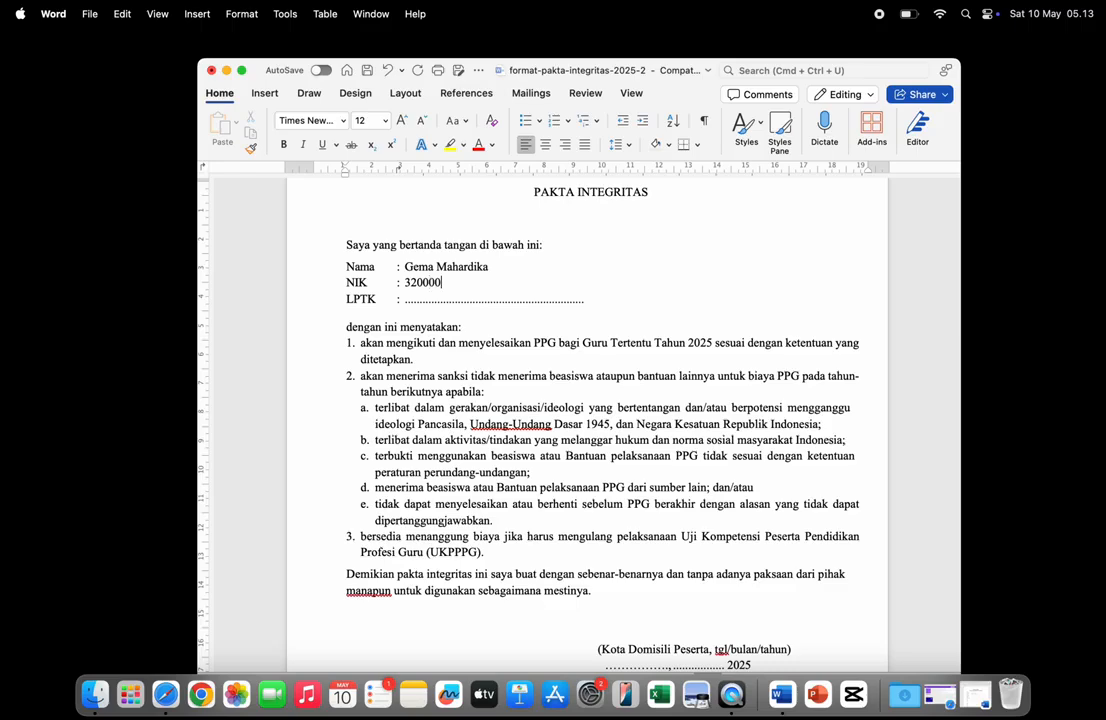
{"action": "left_click_drag", "start_coordinate": [404, 267], "coordinate": [482, 268]}
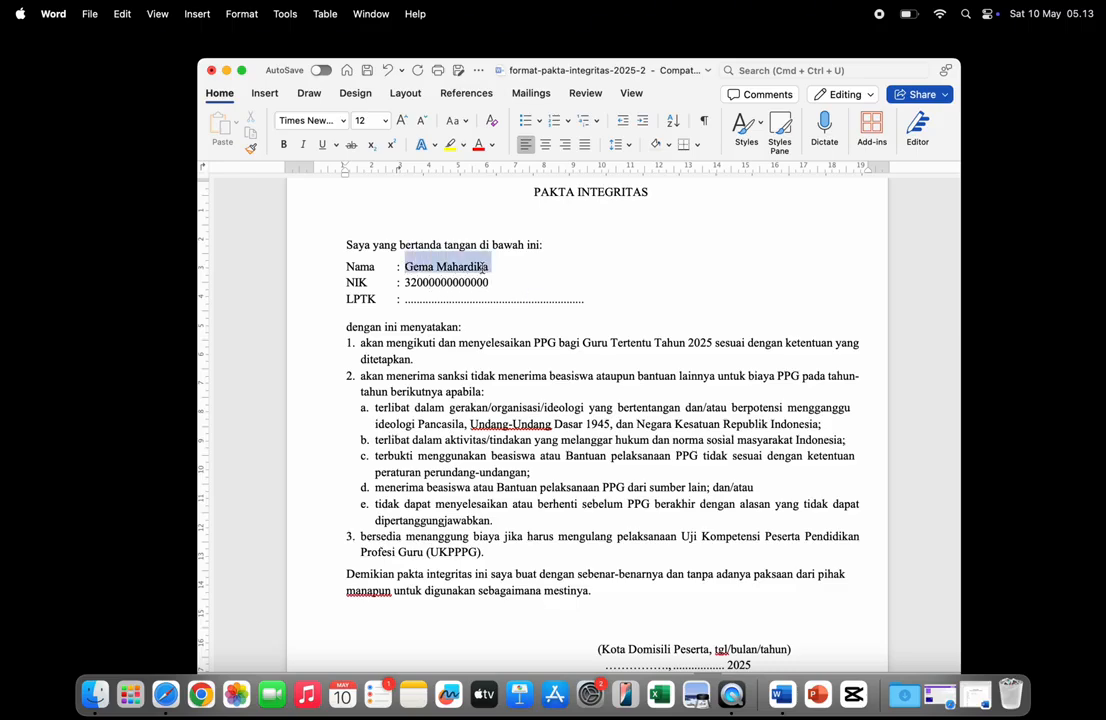
{"action": "left_click_drag", "start_coordinate": [404, 283], "coordinate": [490, 284]}
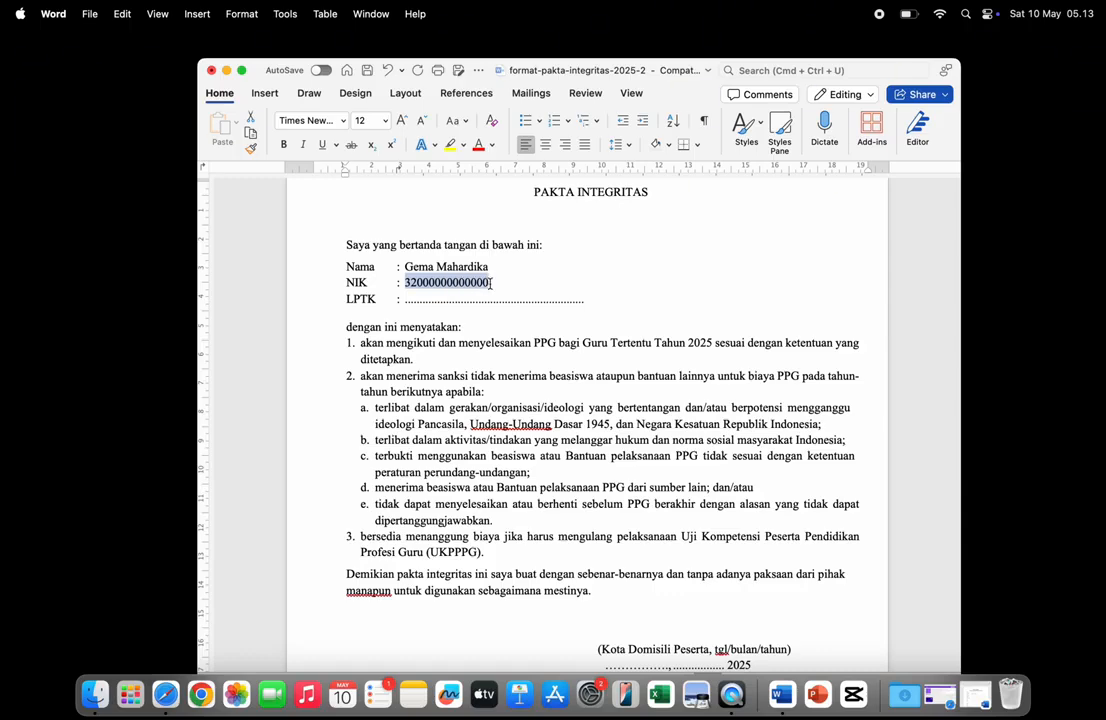
{"action": "left_click", "coordinate": [490, 284]}
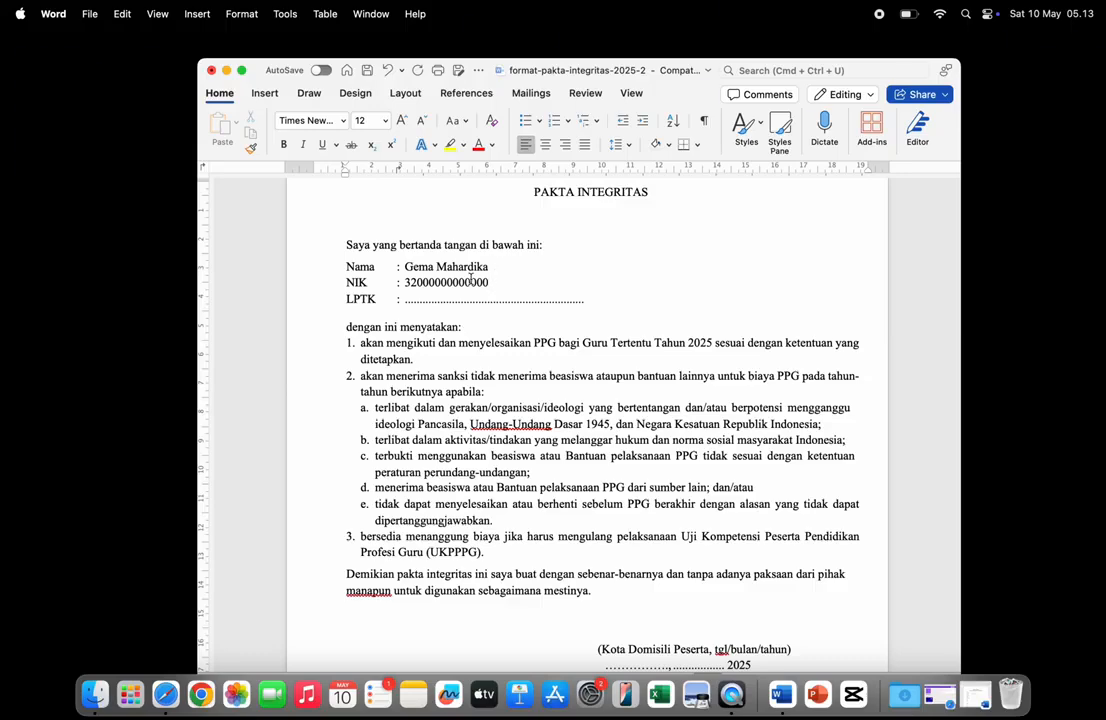
- Type the participant's university name over the LPTK dotted line
{"action": "double_click", "coordinate": [439, 297]}
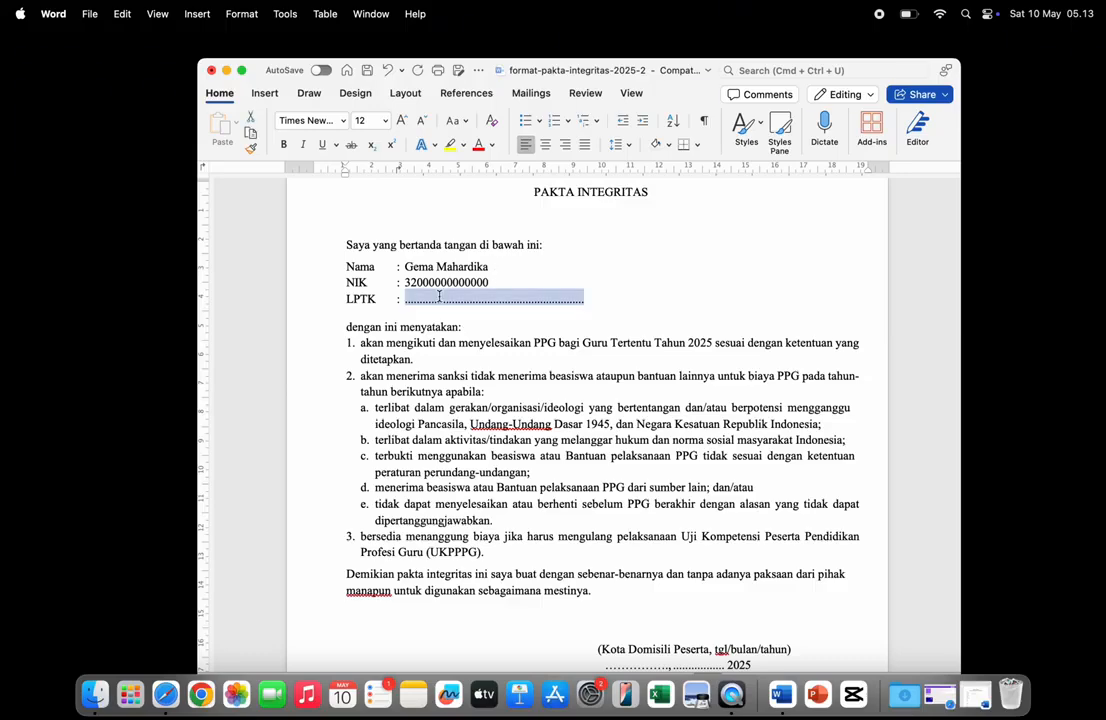
{"action": "type", "text": "Universi"}
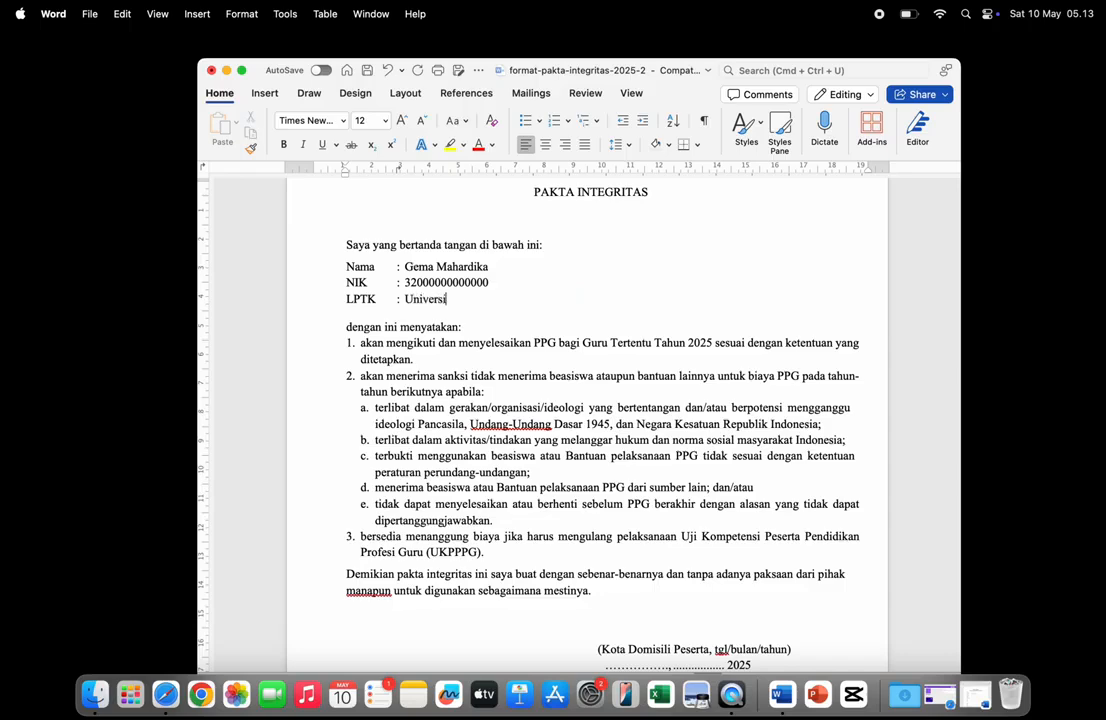
{"action": "type", "text": "tas Mahardika"}
{"action": "scroll", "coordinate": [518, 299], "scroll_direction": "down", "scroll_amount": 2}
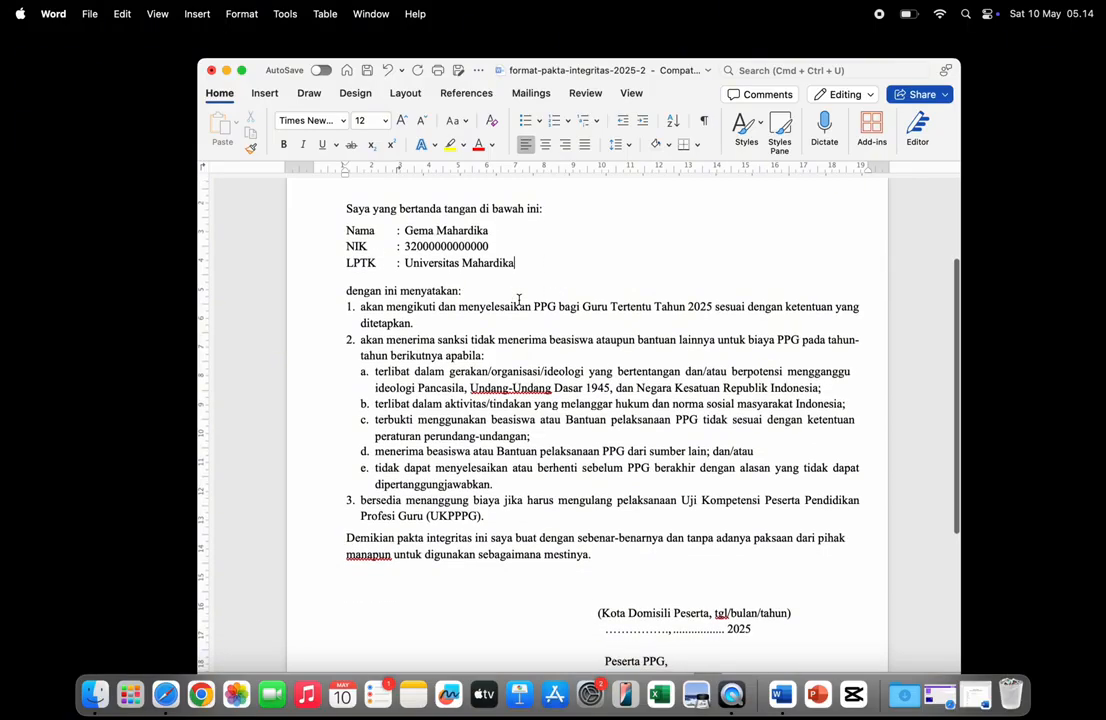
{"action": "scroll", "coordinate": [518, 299], "scroll_direction": "up", "scroll_amount": 4}
{"action": "scroll", "coordinate": [518, 299], "scroll_direction": "down", "scroll_amount": 5}
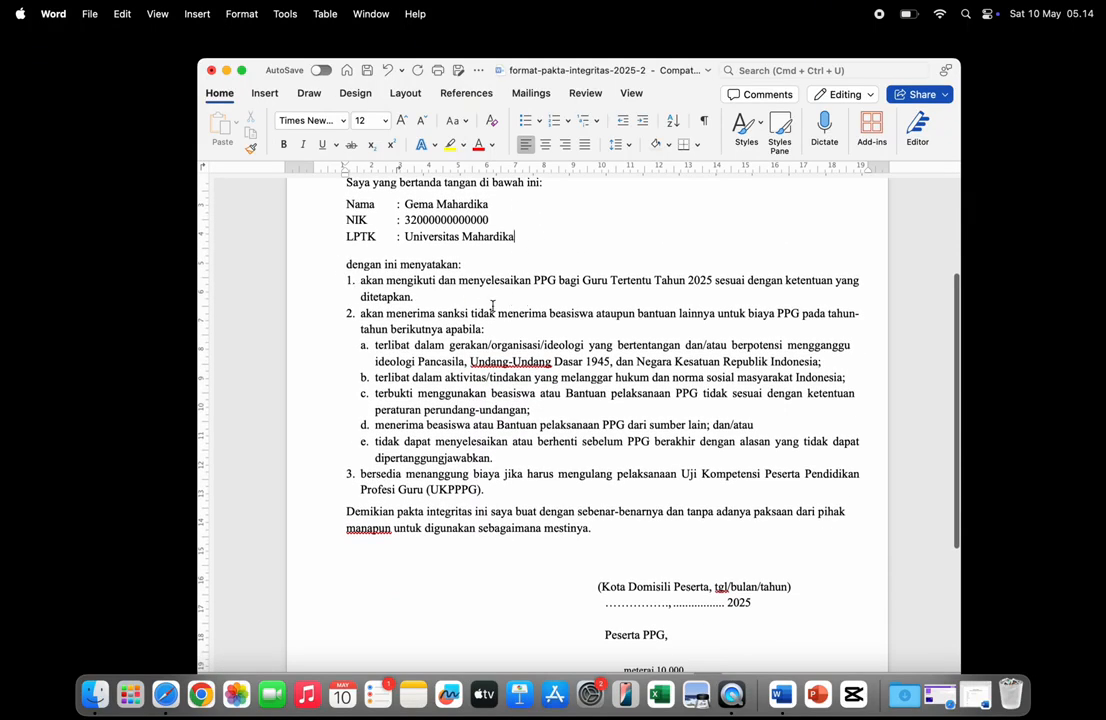
{"action": "scroll", "coordinate": [579, 391], "scroll_direction": "down", "scroll_amount": 10}
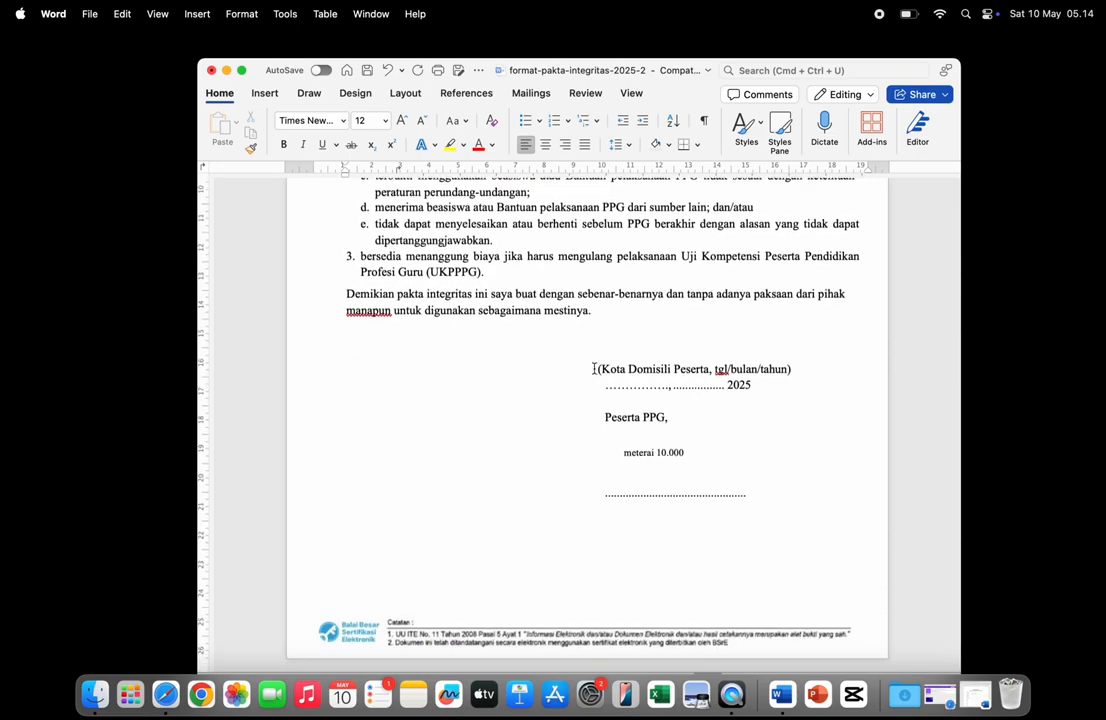
{"action": "left_click_drag", "start_coordinate": [596, 369], "coordinate": [806, 372]}
{"action": "key", "text": "BackSpace"}
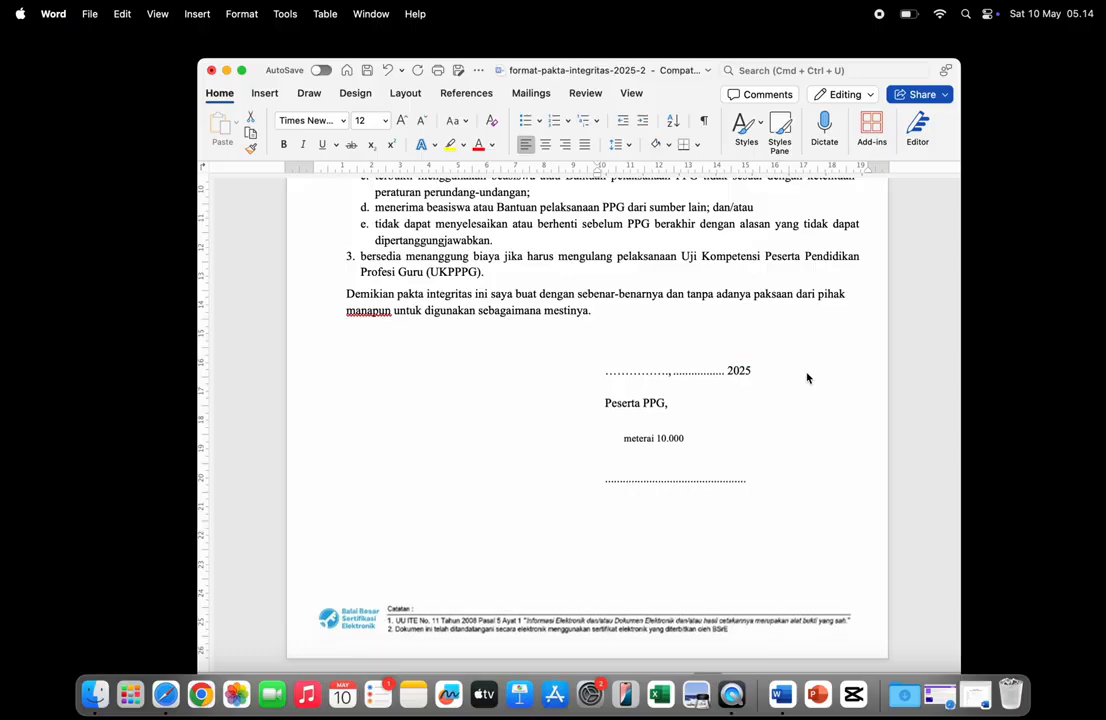
{"action": "left_click_drag", "start_coordinate": [606, 371], "coordinate": [735, 371]}
{"action": "type", "text": "Cirebon"}
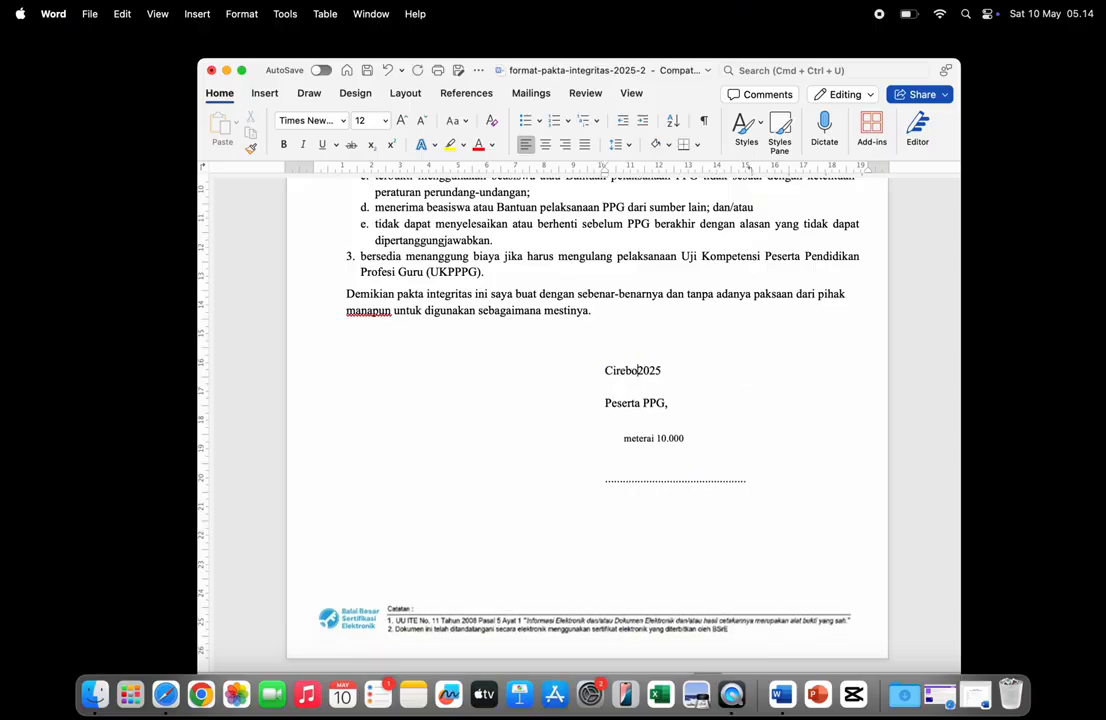
{"action": "type", "text": ", 22 Mei"}
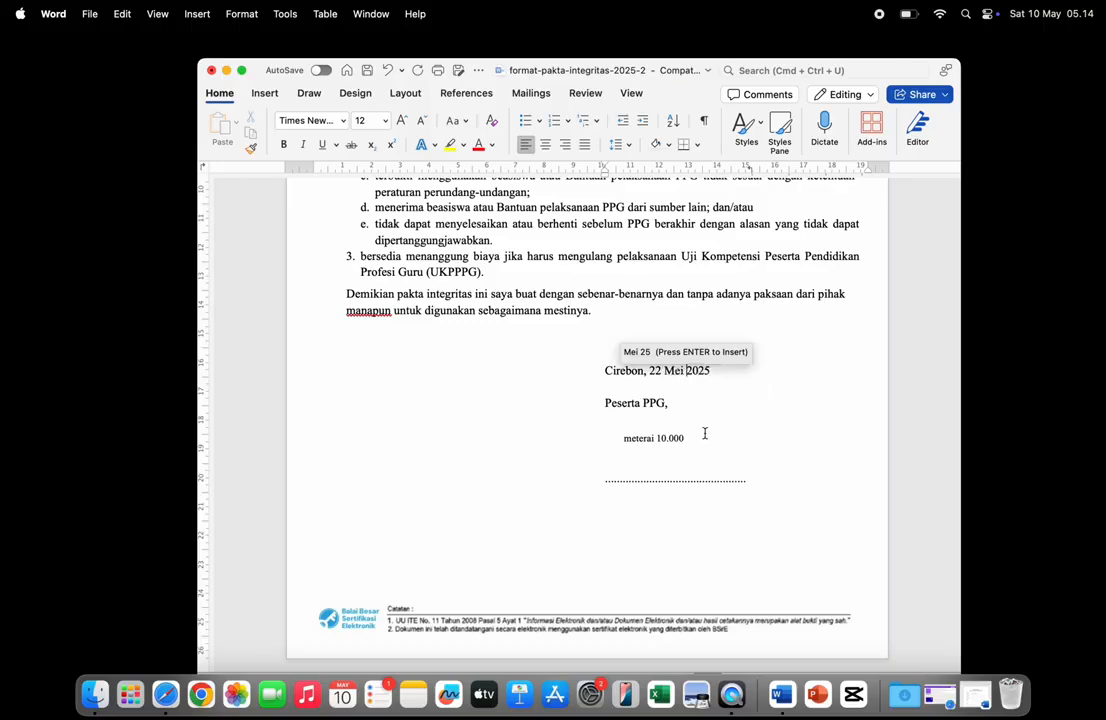
{"action": "left_click", "coordinate": [726, 479]}
{"action": "left_click", "coordinate": [726, 447]}
{"action": "key", "text": "Return"}
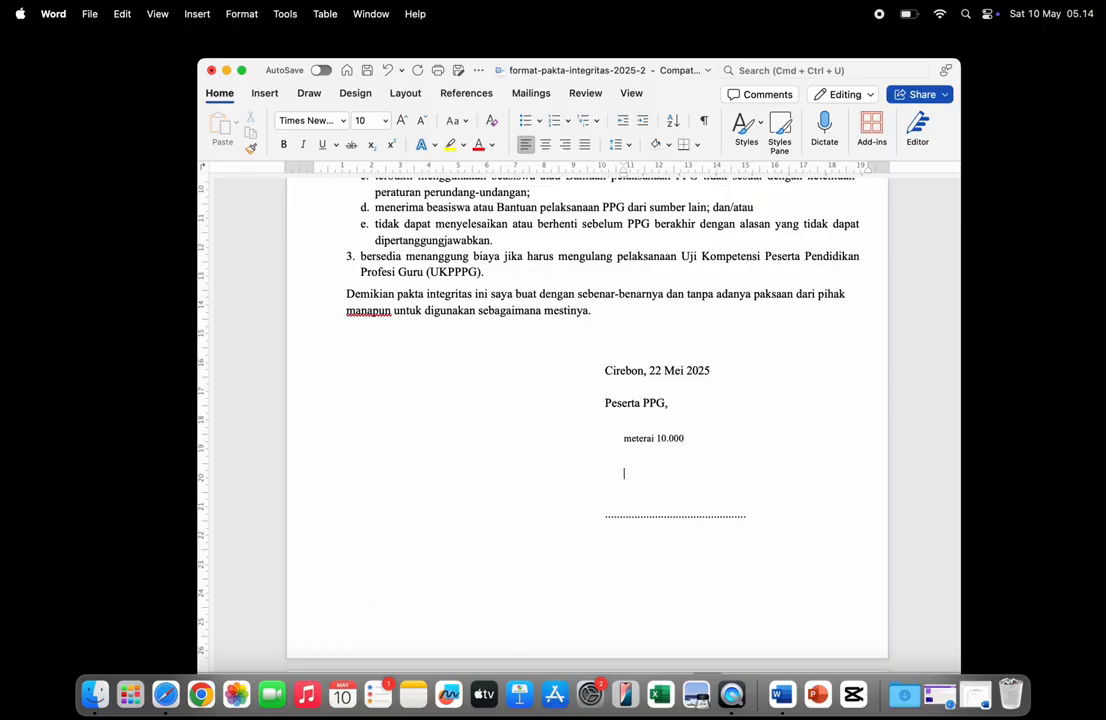
{"action": "left_click", "coordinate": [682, 497]}
{"action": "left_click", "coordinate": [657, 553]}
{"action": "key", "text": "BackSpace"}
{"action": "key", "text": "BackSpace"}
{"action": "key", "text": "BackSpace"}
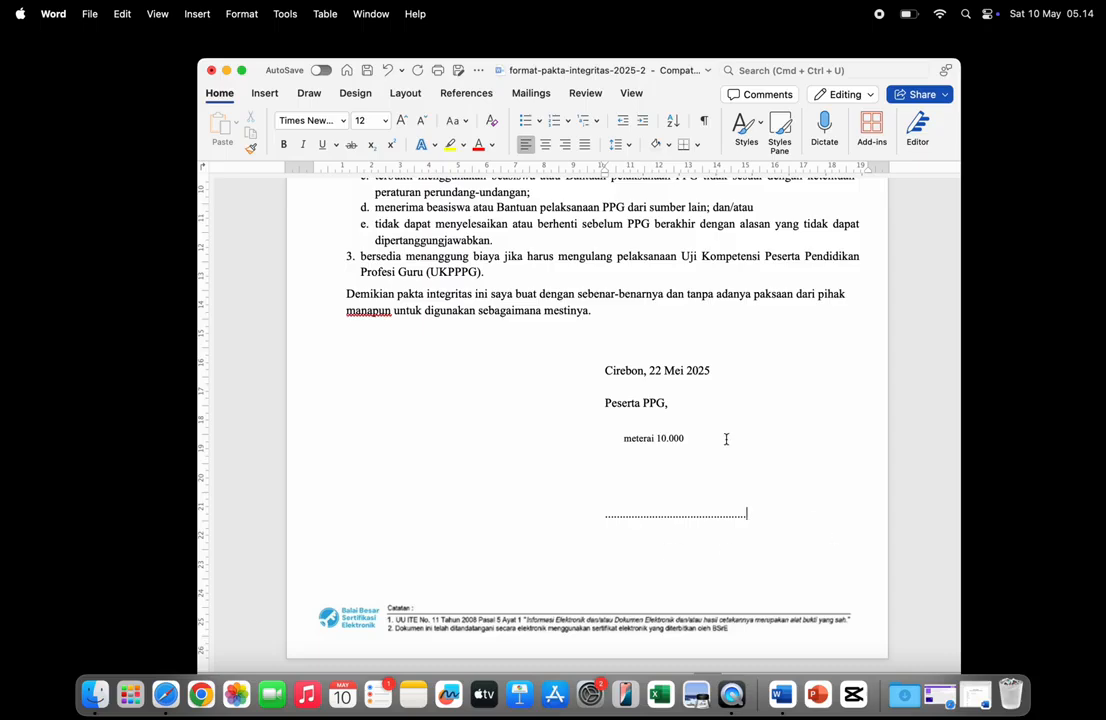
{"action": "left_click_drag", "start_coordinate": [696, 439], "coordinate": [620, 438]}
{"action": "left_click", "coordinate": [681, 440]}
{"action": "double_click", "coordinate": [619, 369]}
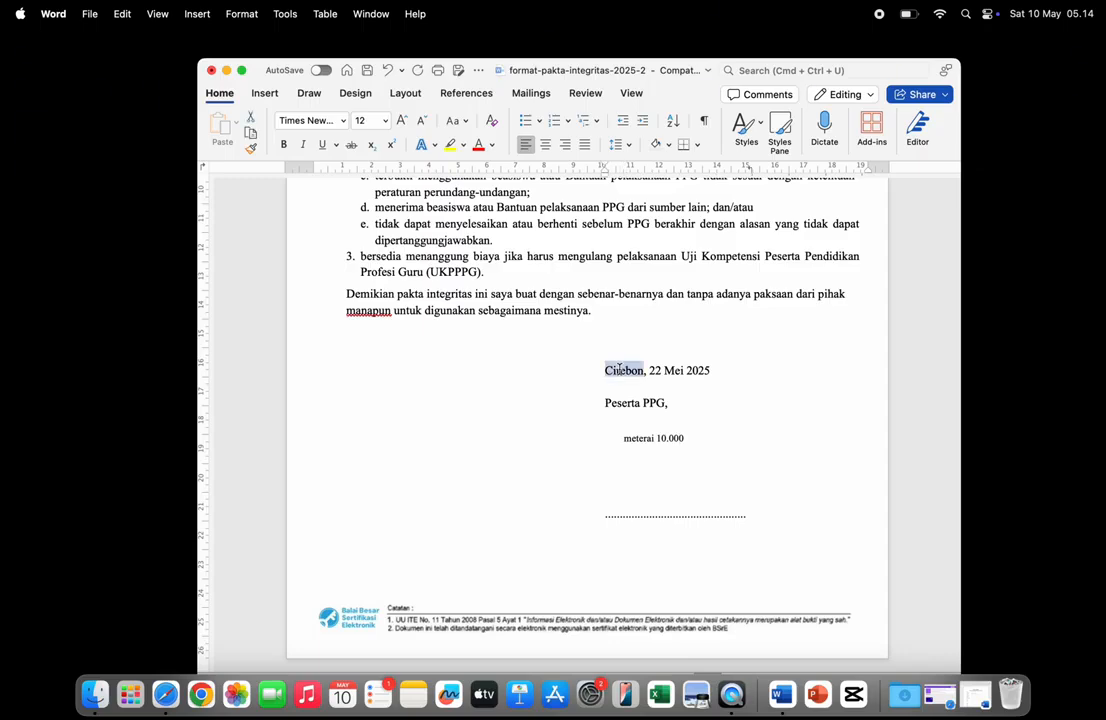
{"action": "left_click", "coordinate": [664, 371]}
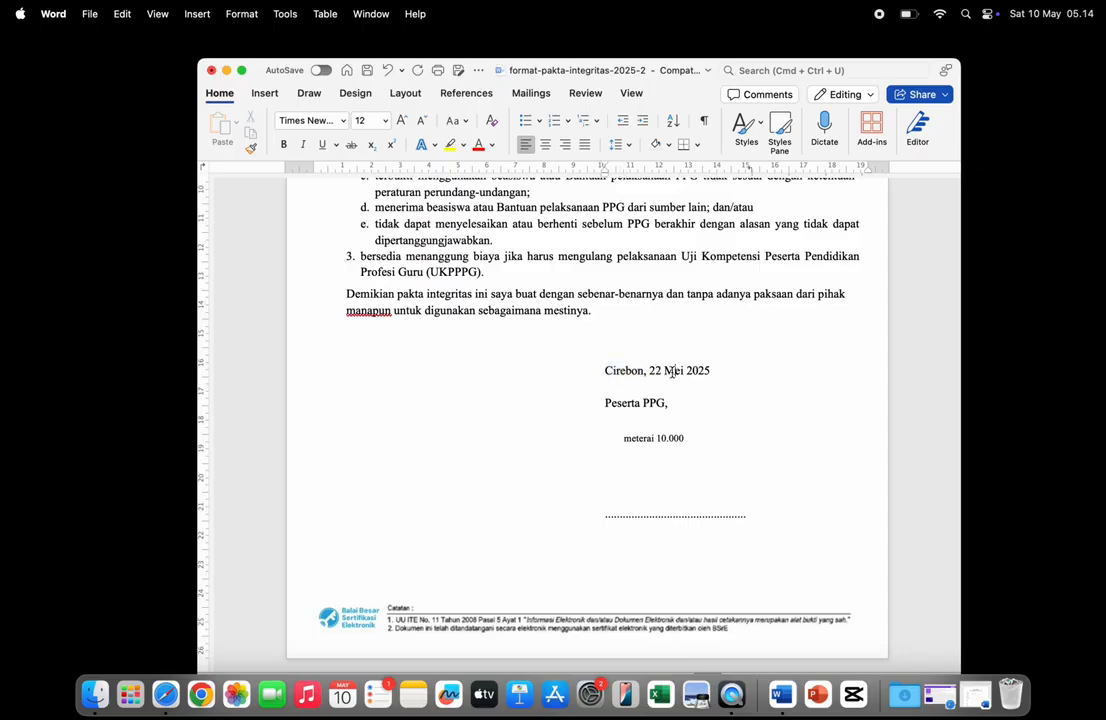
{"action": "left_click", "coordinate": [706, 376]}
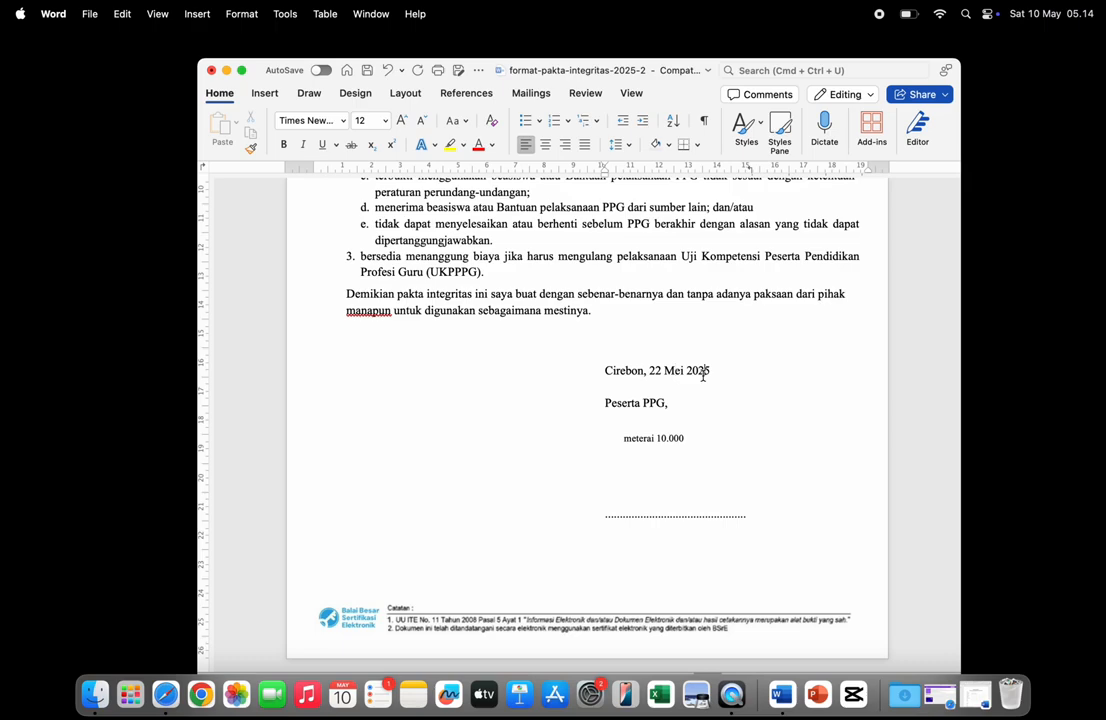
{"action": "left_click", "coordinate": [607, 369]}
{"action": "left_click_drag", "start_coordinate": [651, 371], "coordinate": [723, 376]}
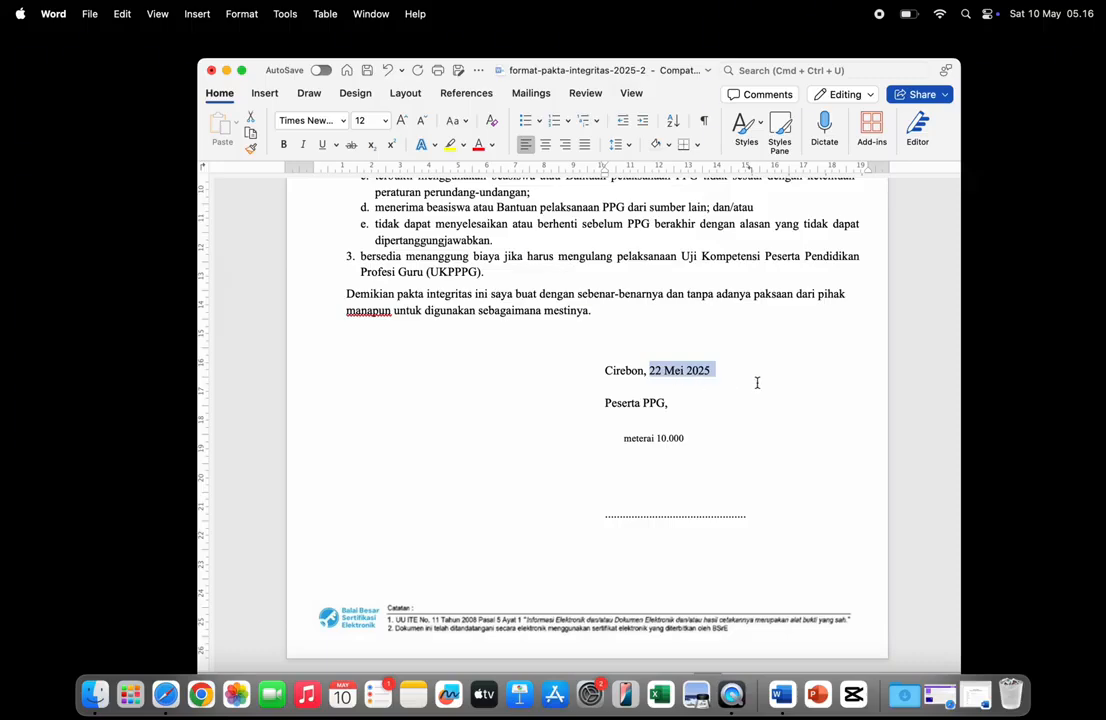
{"action": "left_click", "coordinate": [691, 407]}
{"action": "scroll", "coordinate": [691, 407], "scroll_direction": "up", "scroll_amount": 10}
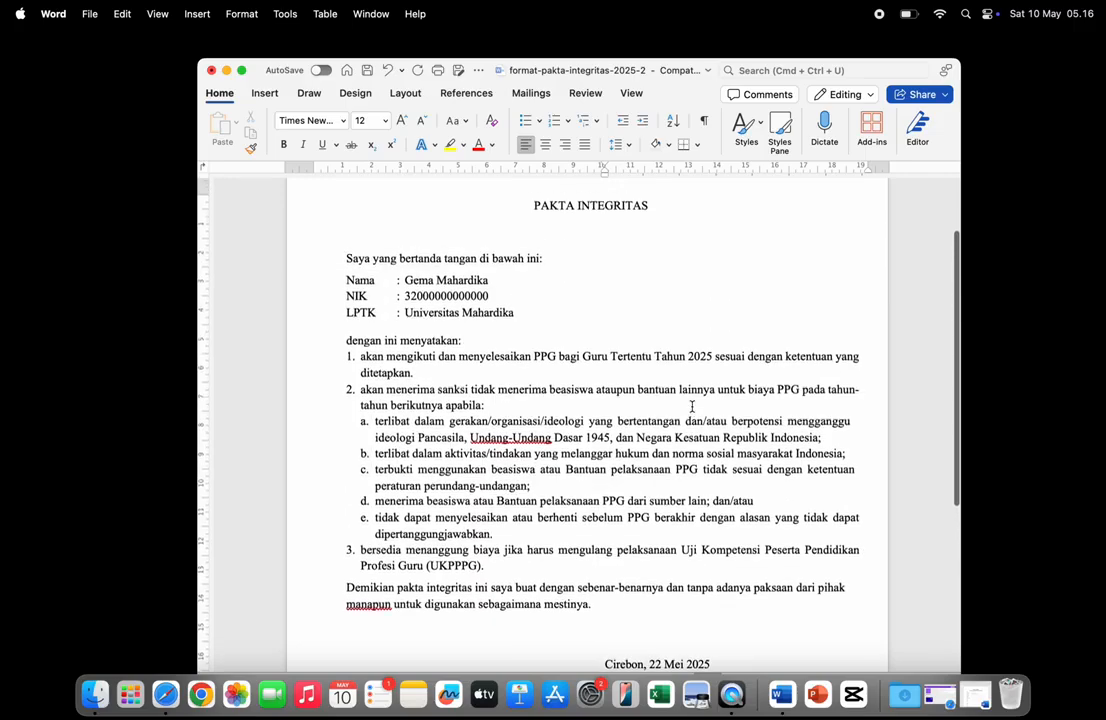
{"action": "scroll", "coordinate": [691, 407], "scroll_direction": "down", "scroll_amount": 10}
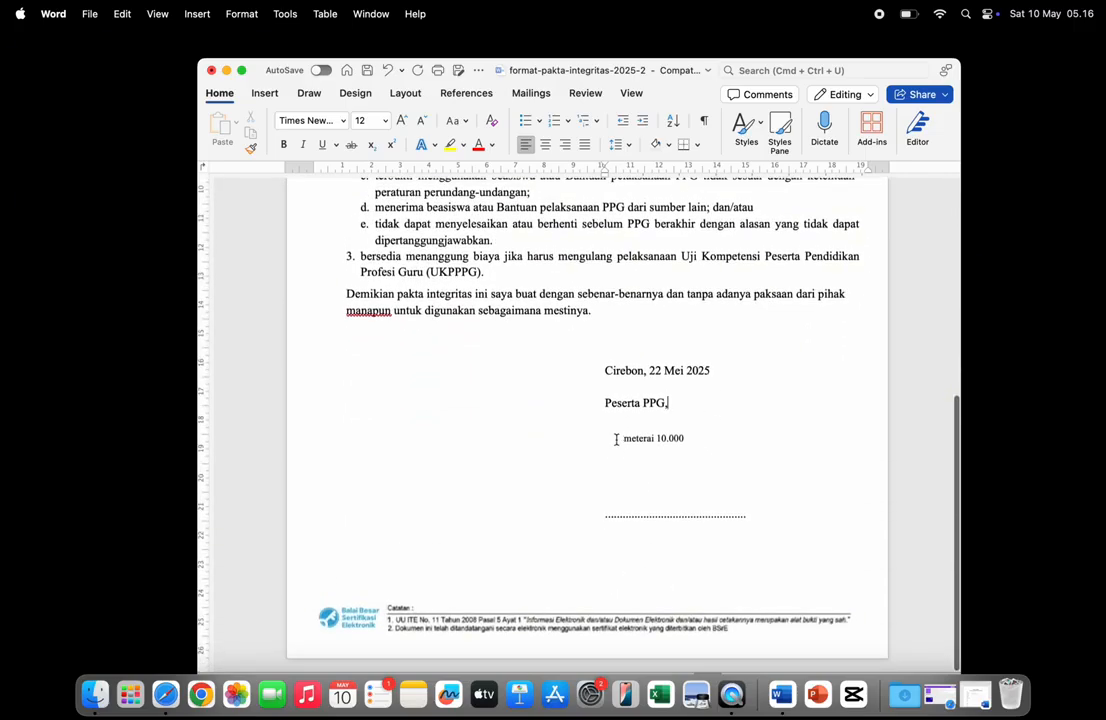
{"action": "left_click_drag", "start_coordinate": [622, 440], "coordinate": [685, 446]}
{"action": "left_click", "coordinate": [685, 446]}
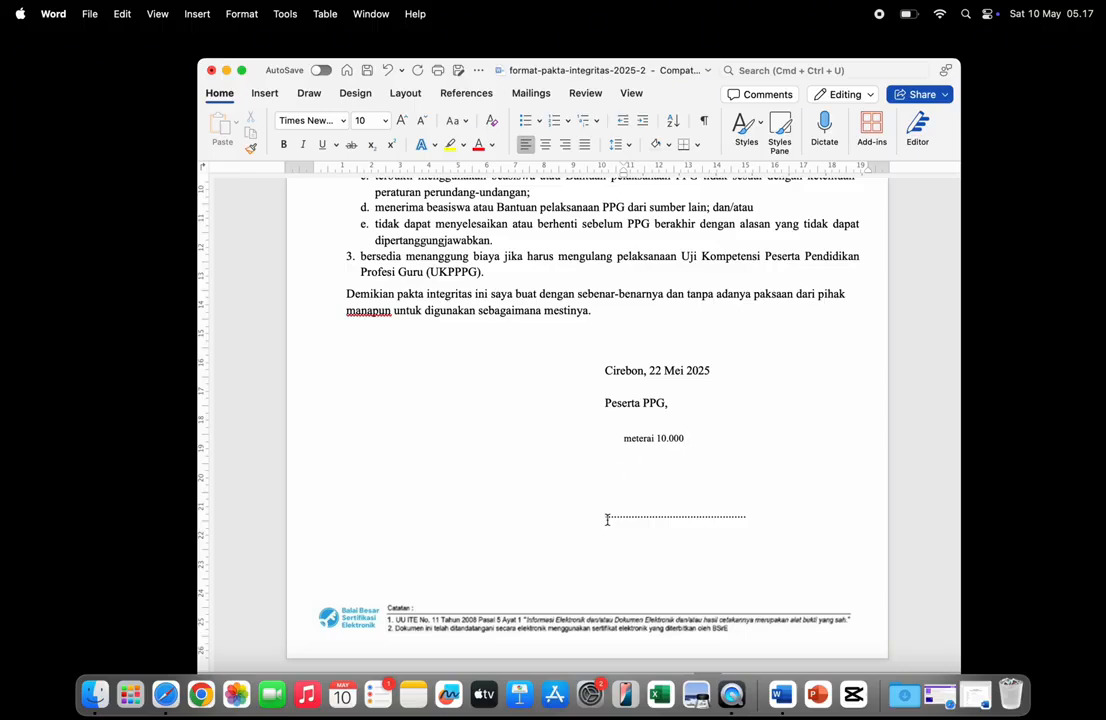
{"action": "left_click_drag", "start_coordinate": [607, 520], "coordinate": [736, 530]}
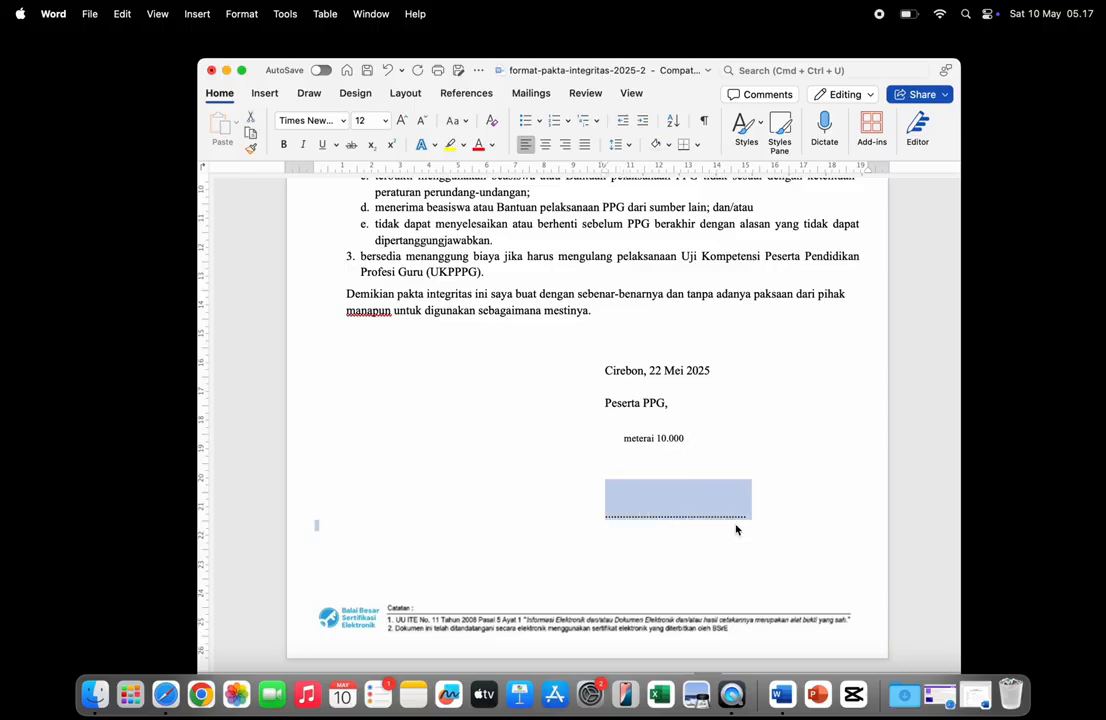
{"action": "key", "text": "Caps_Lock"}
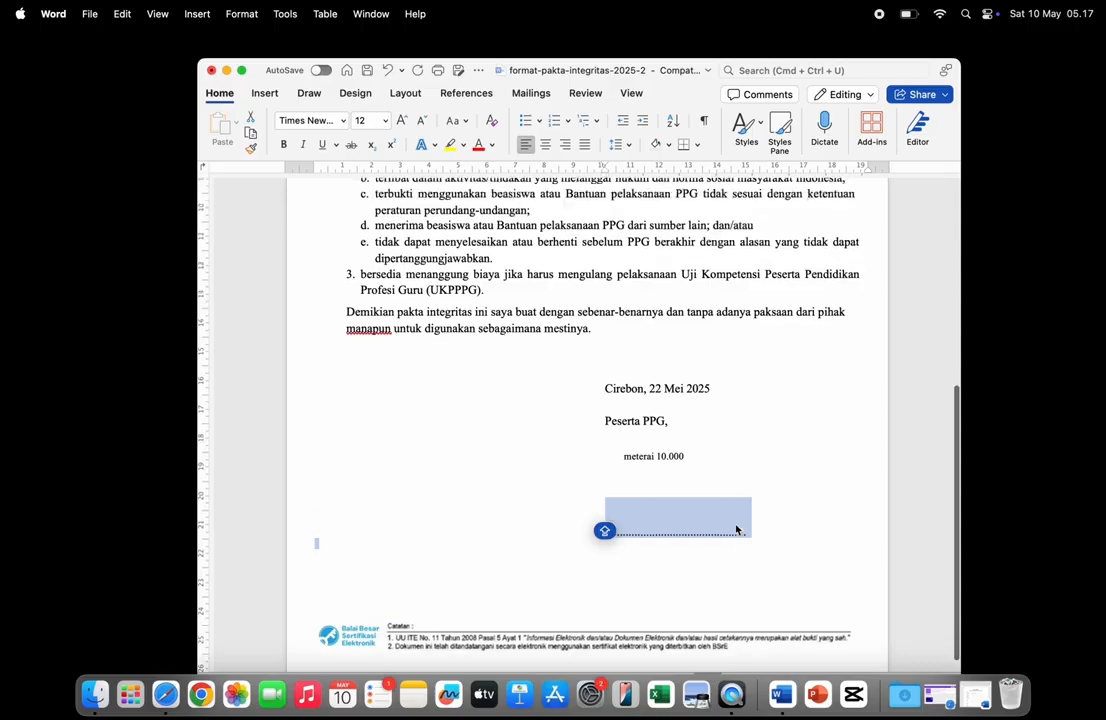
{"action": "type", "text": "G"}
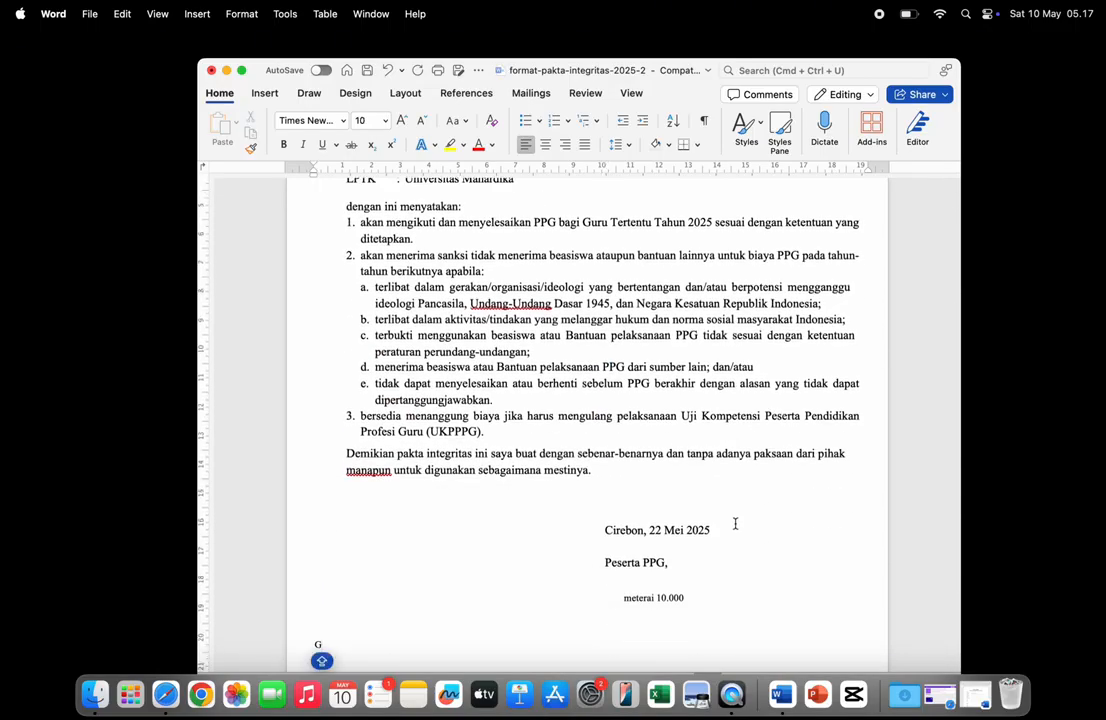
{"action": "scroll", "coordinate": [738, 560], "scroll_direction": "down", "scroll_amount": 3}
{"action": "key", "text": "super+z"}
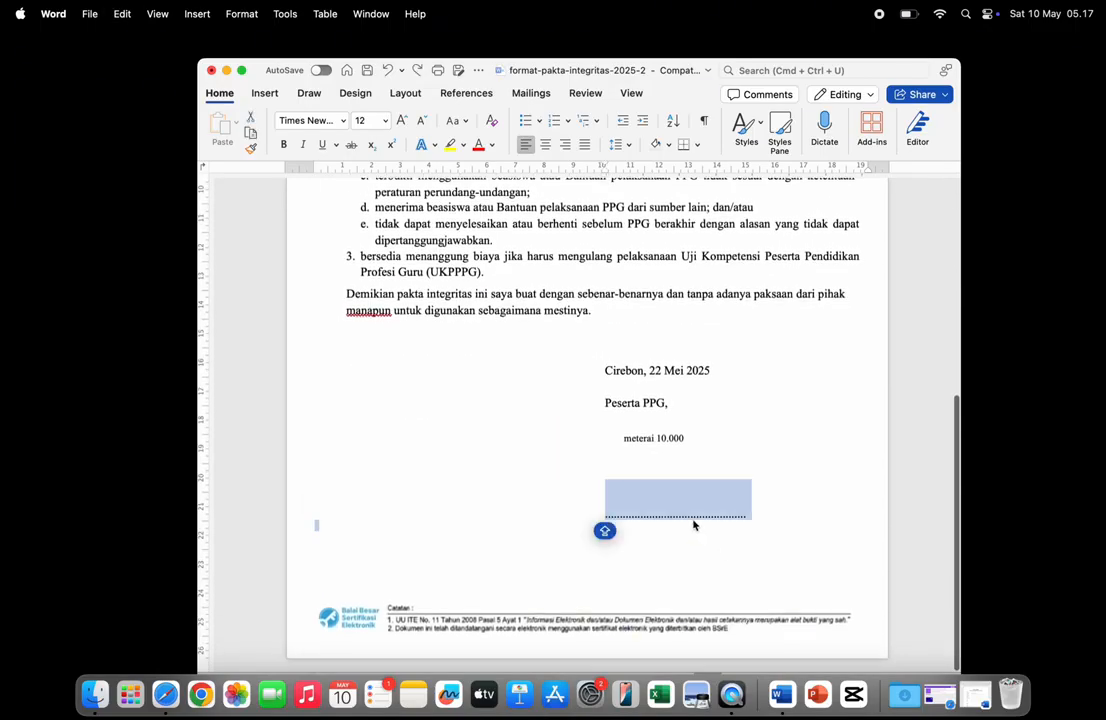
{"action": "left_click", "coordinate": [676, 517]}
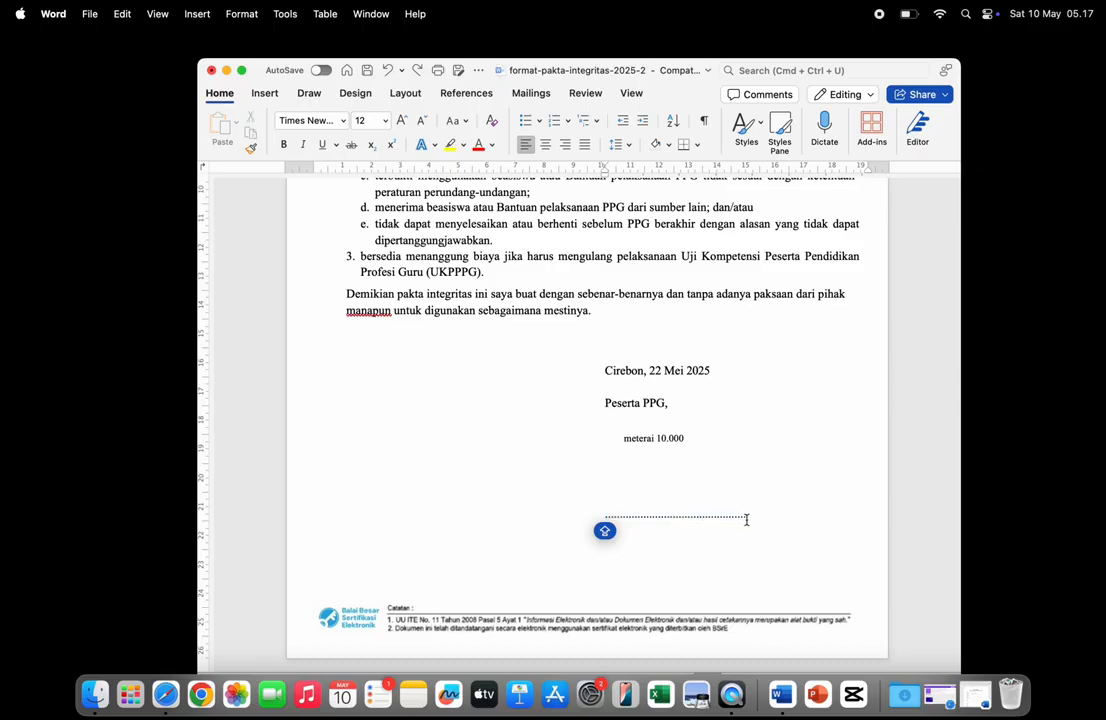
- Replace the dotted signature line below meterai 10.000 with the participant's name in capitals
{"action": "left_click_drag", "start_coordinate": [745, 518], "coordinate": [630, 515]}
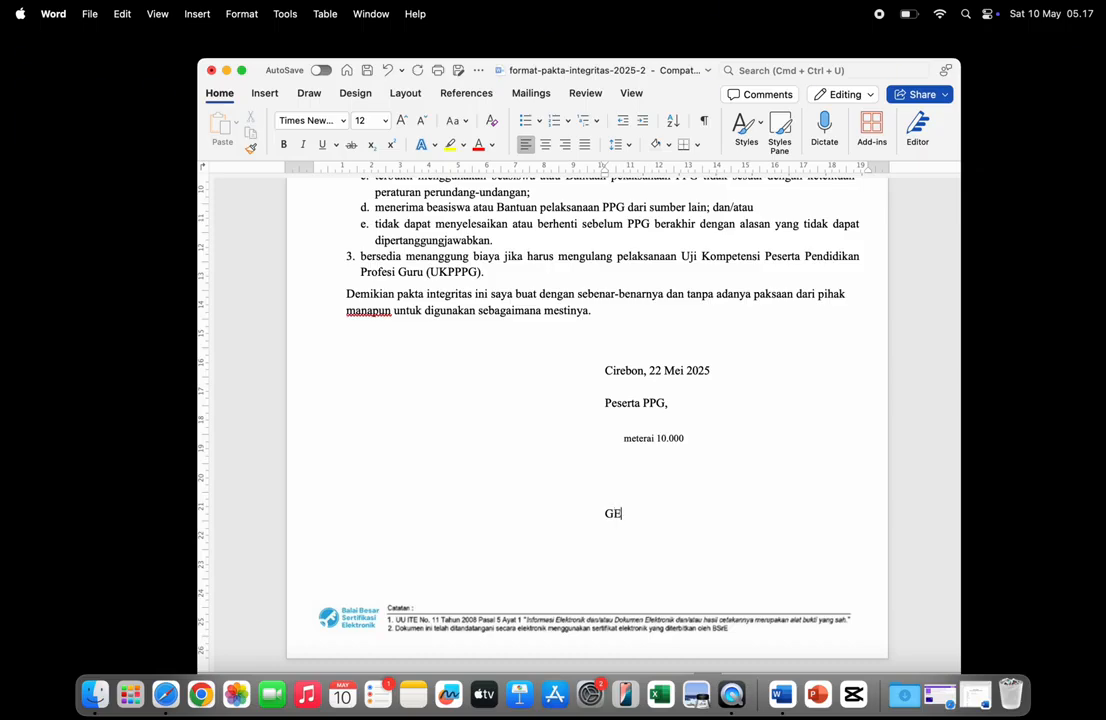
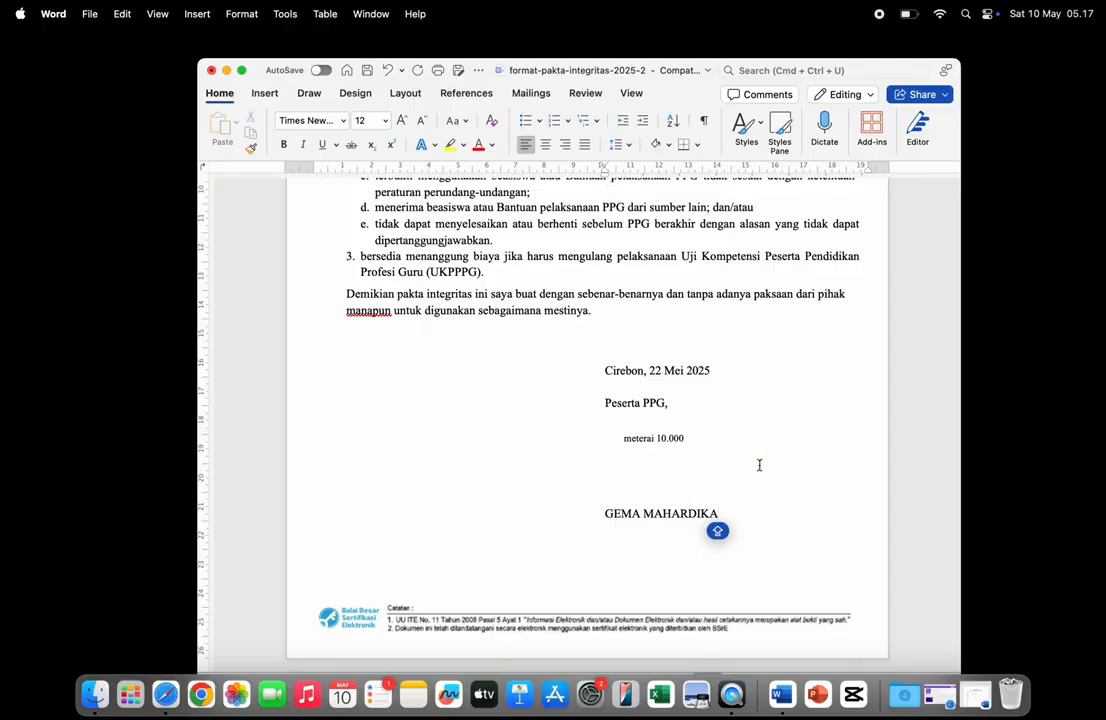
{"action": "scroll", "coordinate": [759, 465], "scroll_direction": "up", "scroll_amount": 10}
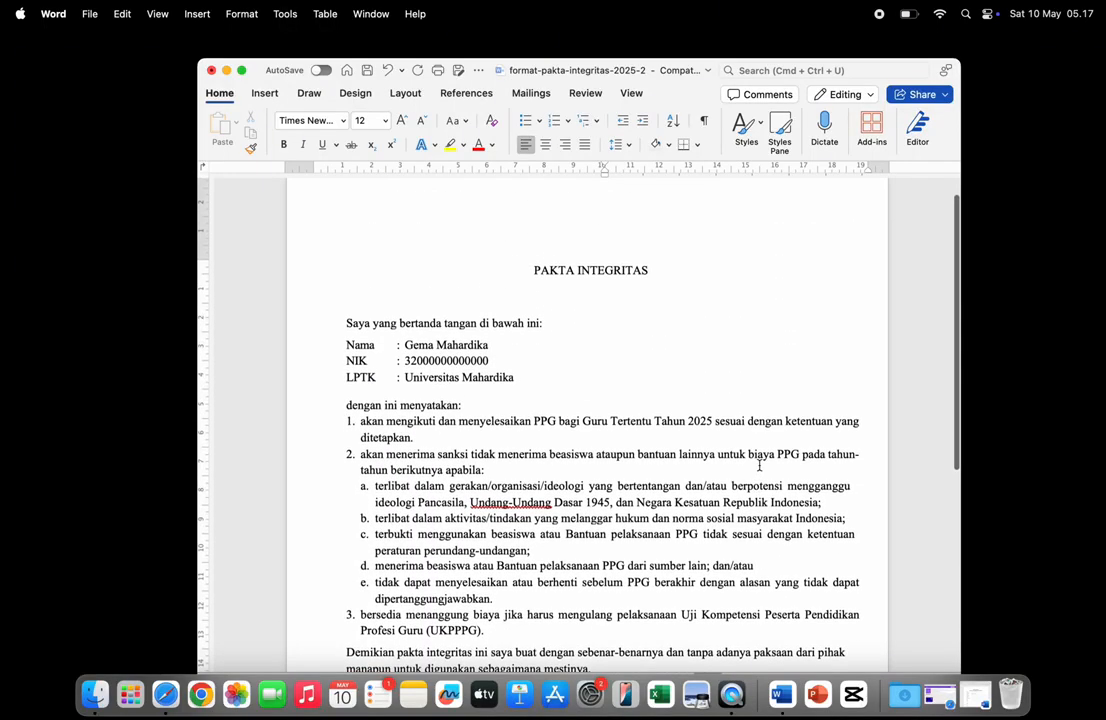
{"action": "scroll", "coordinate": [759, 465], "scroll_direction": "down", "scroll_amount": 3}
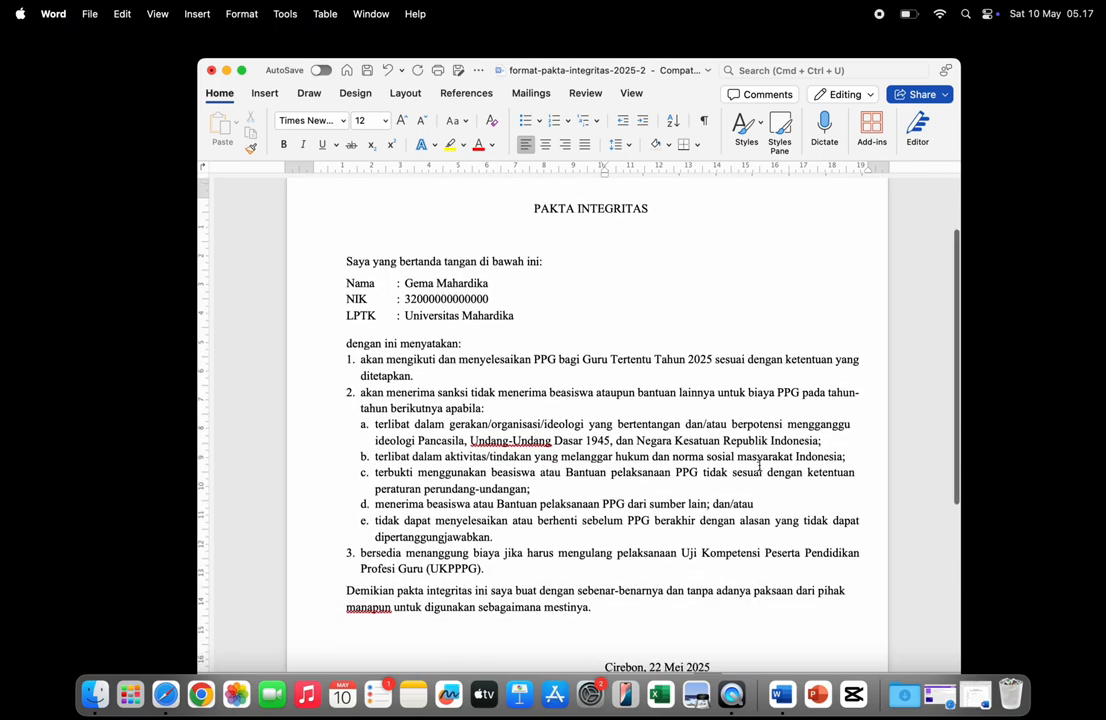
{"action": "scroll", "coordinate": [759, 465], "scroll_direction": "down", "scroll_amount": 10}
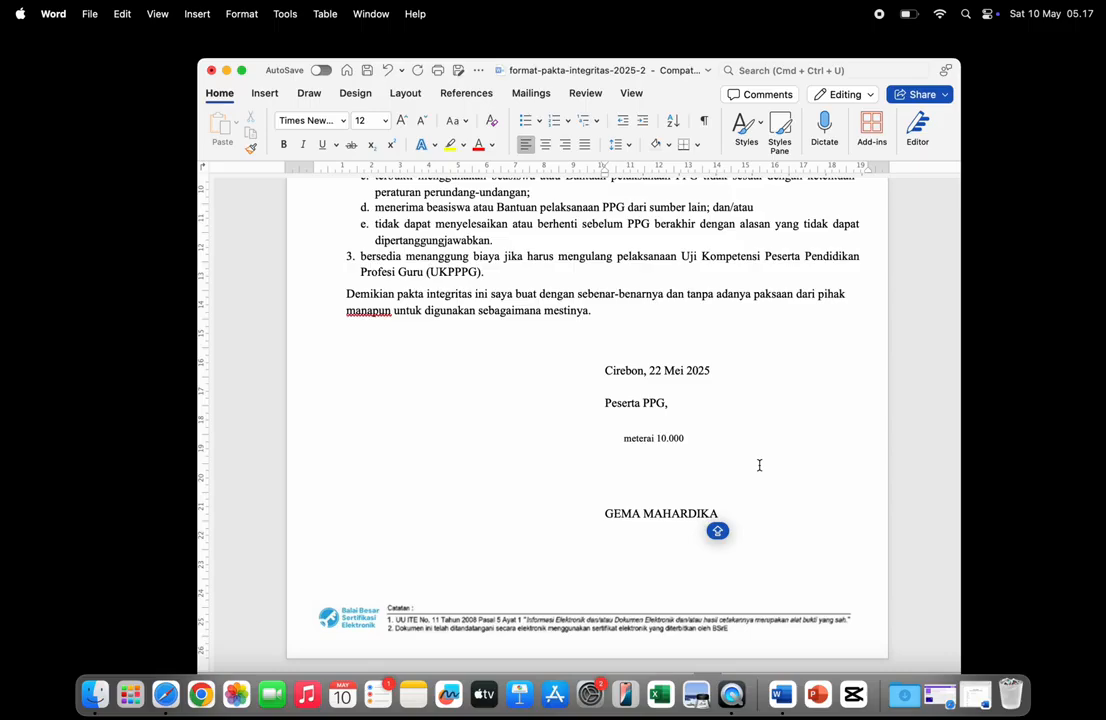
{"action": "scroll", "coordinate": [759, 465], "scroll_direction": "up", "scroll_amount": 10}
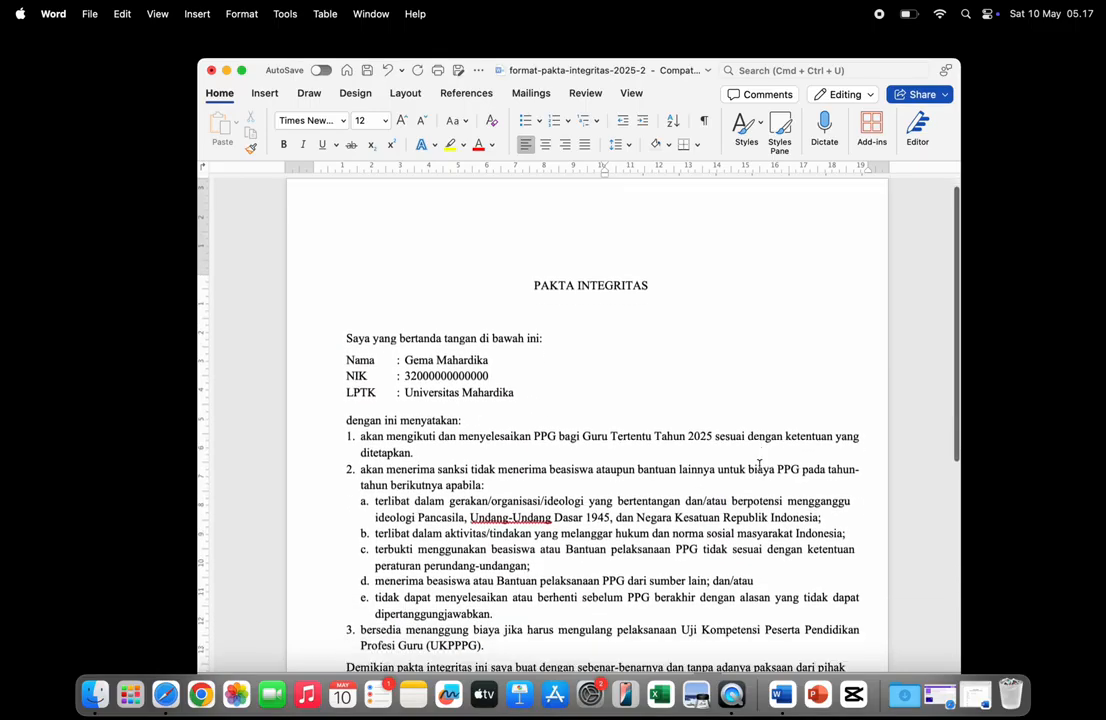
{"action": "scroll", "coordinate": [759, 465], "scroll_direction": "down", "scroll_amount": 8}
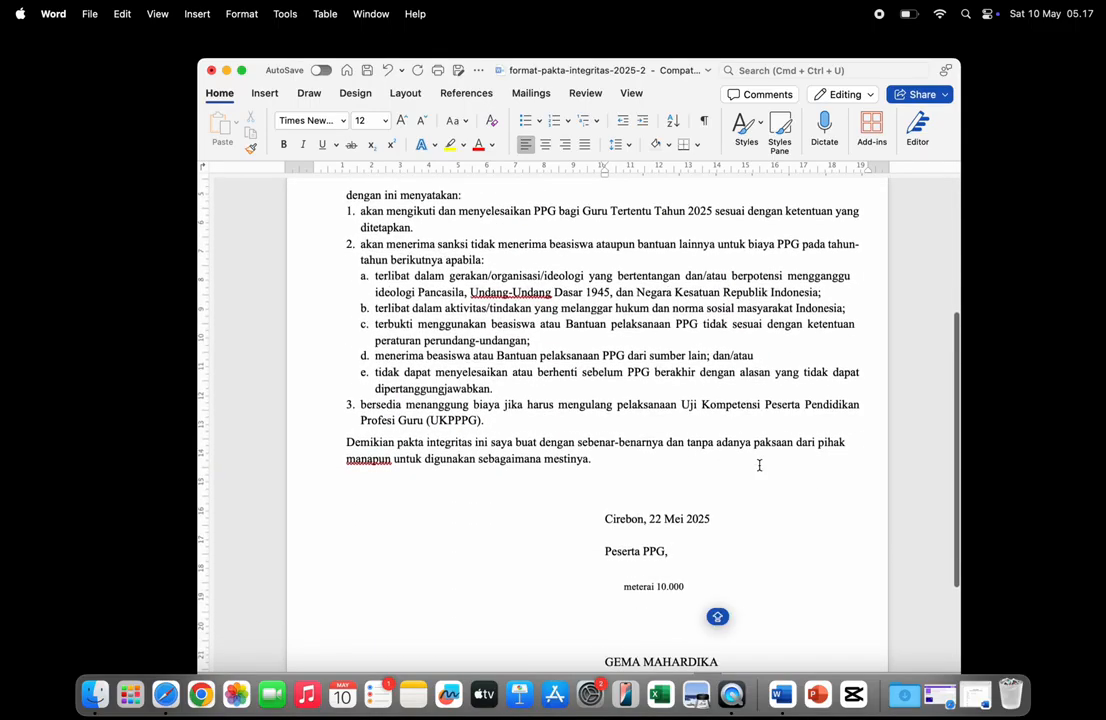
{"action": "scroll", "coordinate": [759, 465], "scroll_direction": "down", "scroll_amount": 2}
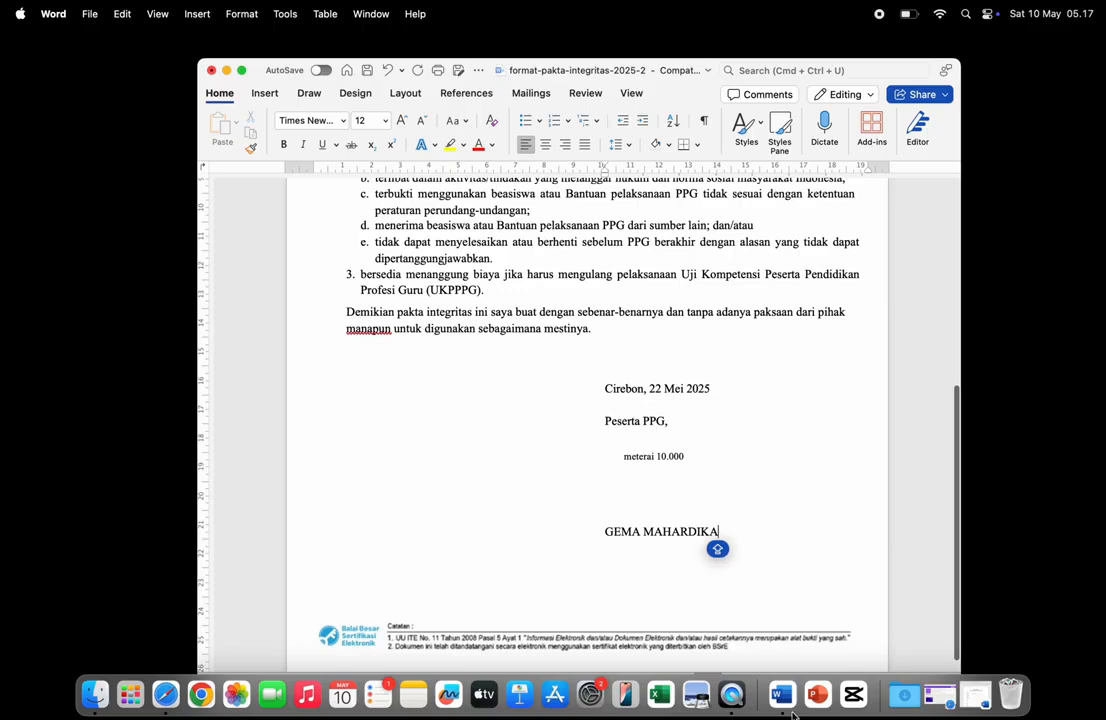
{"action": "scroll", "coordinate": [687, 391], "scroll_direction": "down", "scroll_amount": 1}
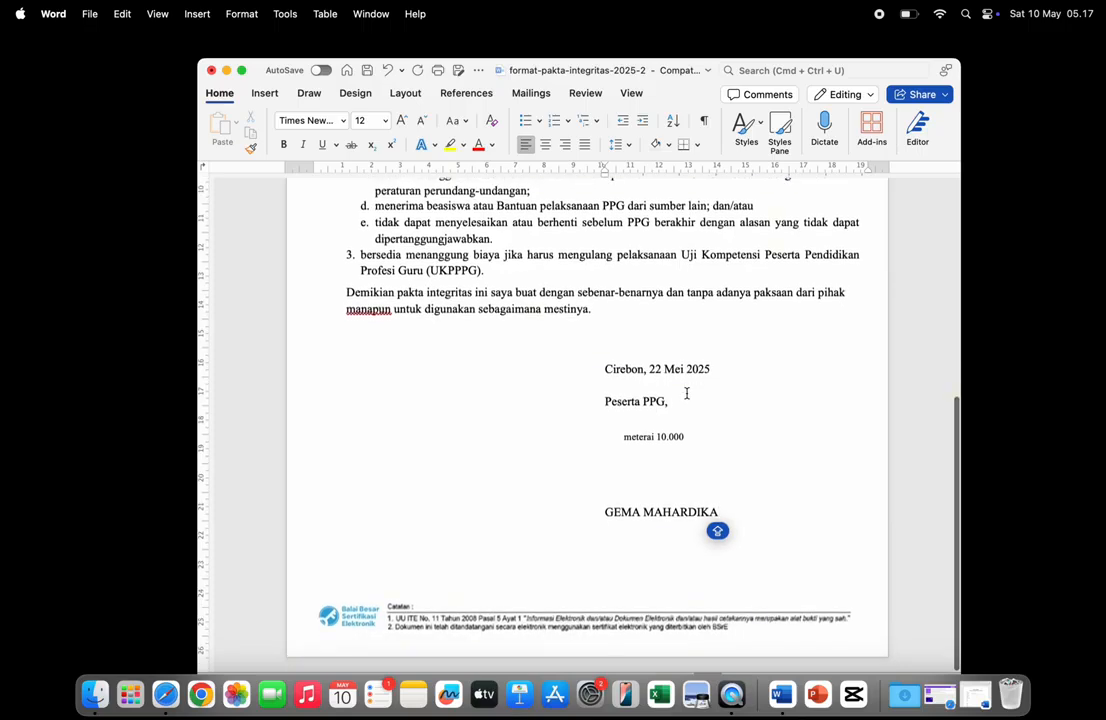
{"action": "key", "text": "super+Tab"}
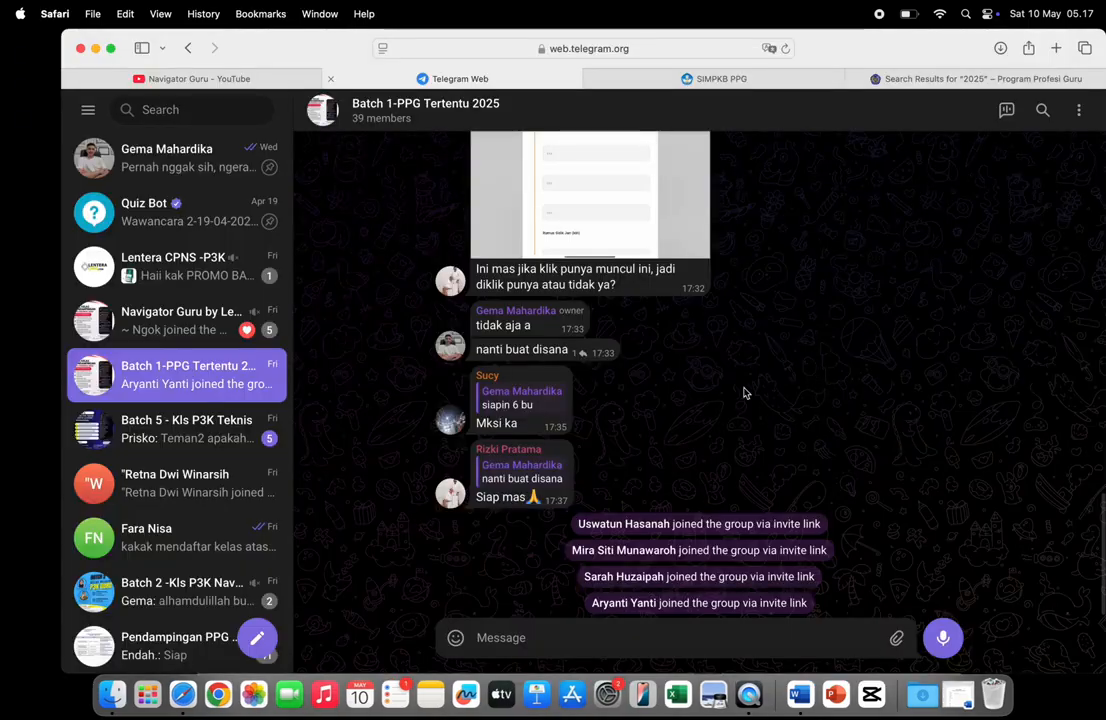
{"action": "scroll", "coordinate": [744, 339], "scroll_direction": "up", "scroll_amount": 15}
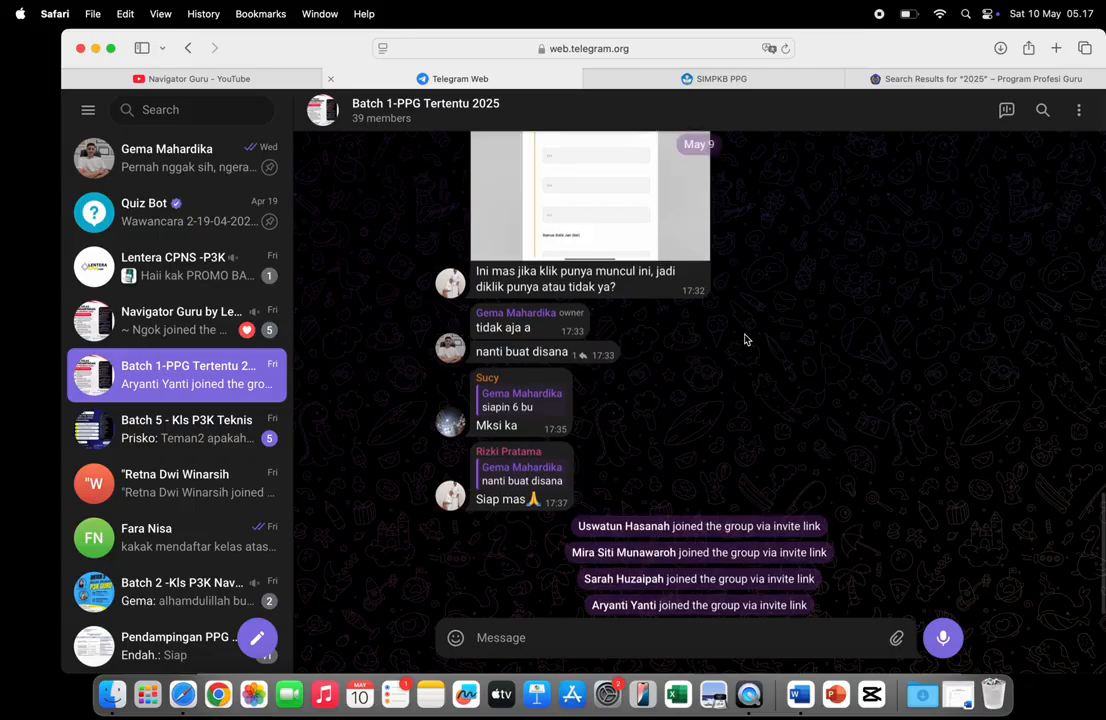
{"action": "scroll", "coordinate": [744, 339], "scroll_direction": "up", "scroll_amount": 10}
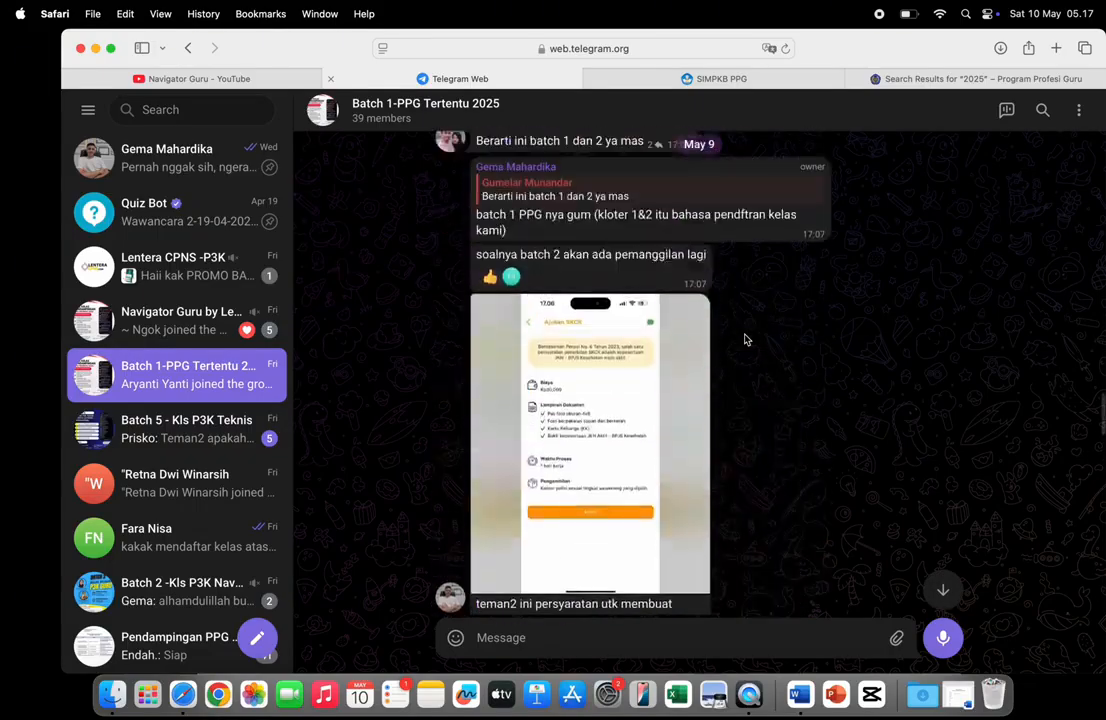
{"action": "scroll", "coordinate": [745, 303], "scroll_direction": "down", "scroll_amount": 1}
{"action": "scroll", "coordinate": [746, 230], "scroll_direction": "up", "scroll_amount": 20}
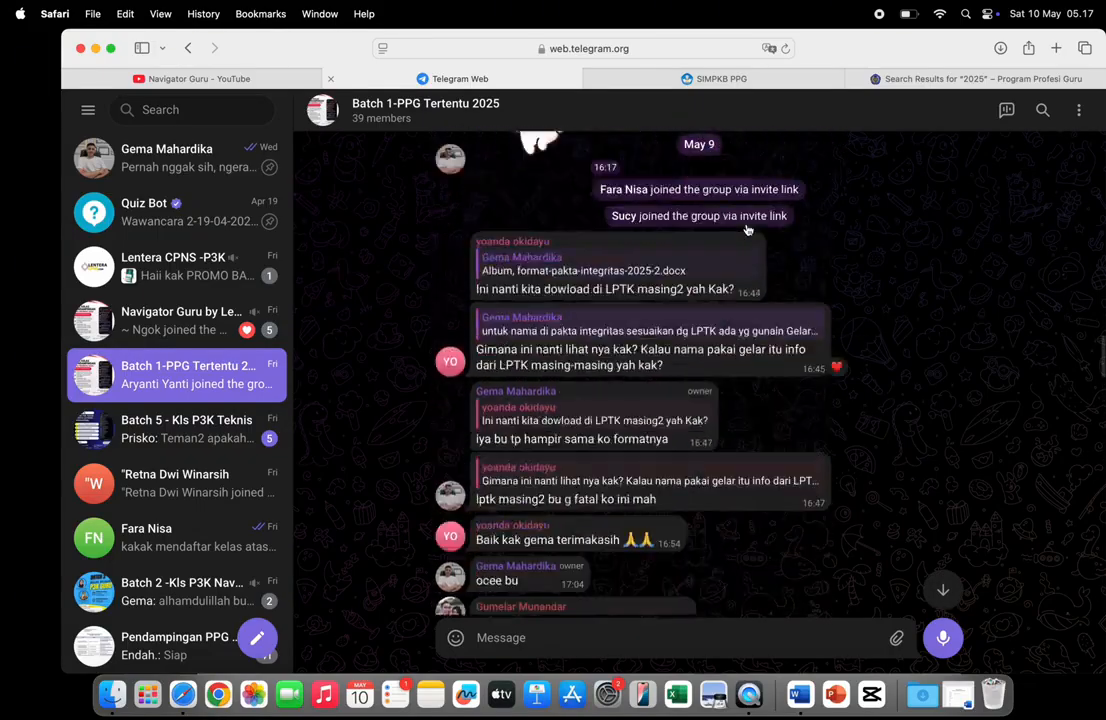
{"action": "scroll", "coordinate": [748, 230], "scroll_direction": "up", "scroll_amount": 12}
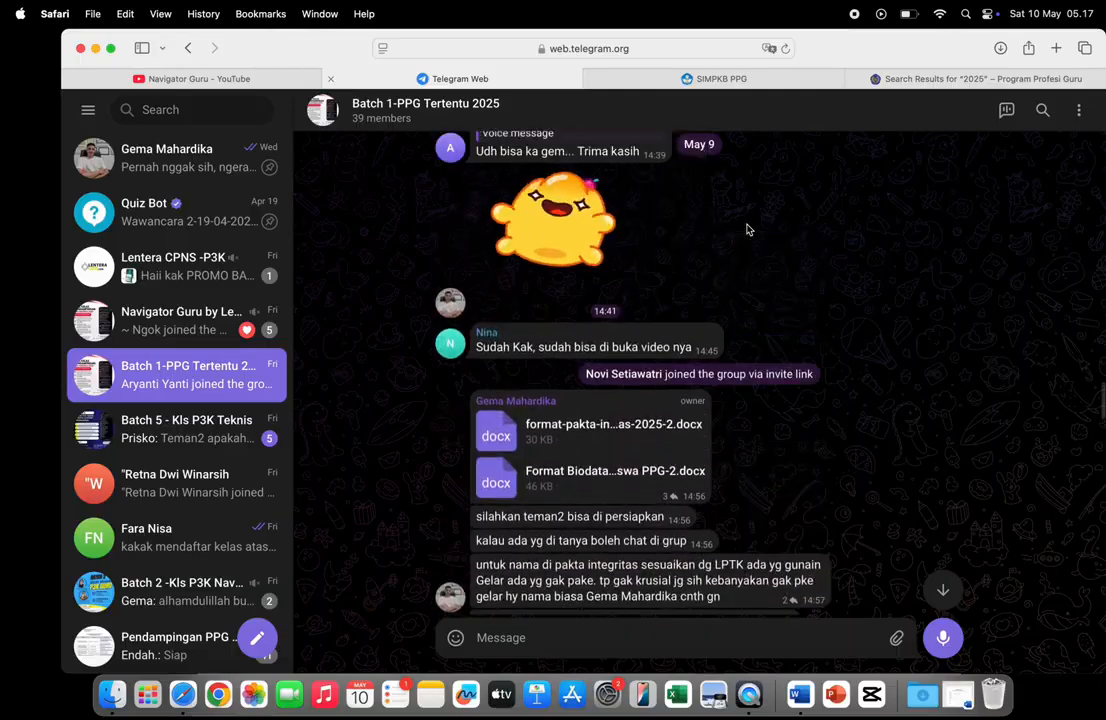
{"action": "scroll", "coordinate": [700, 255], "scroll_direction": "down", "scroll_amount": 9}
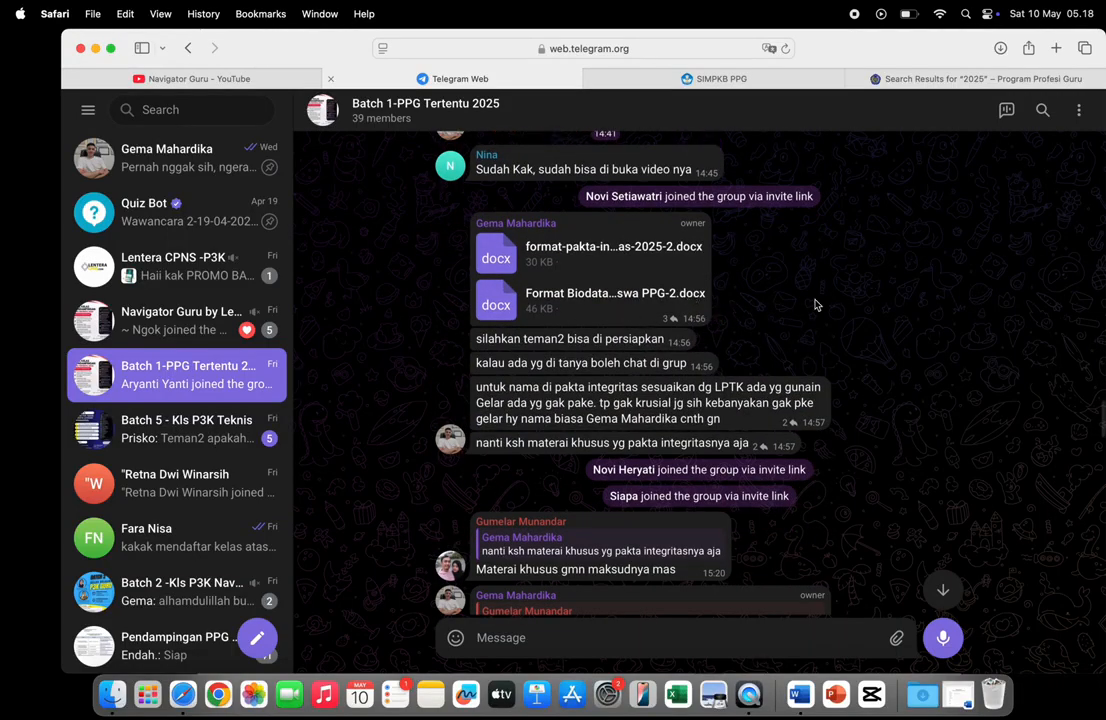
{"action": "left_click", "coordinate": [95, 49]}
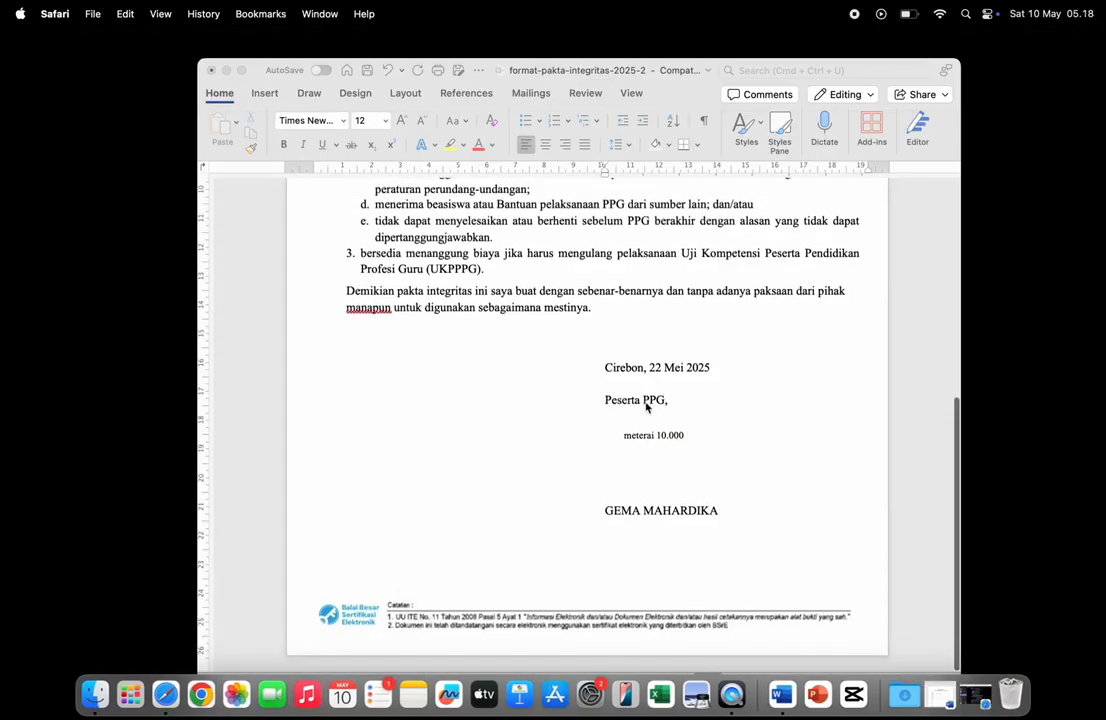
- Show the list of open Word documents from the Word Dock icon
{"action": "scroll", "coordinate": [646, 407], "scroll_direction": "up", "scroll_amount": 10}
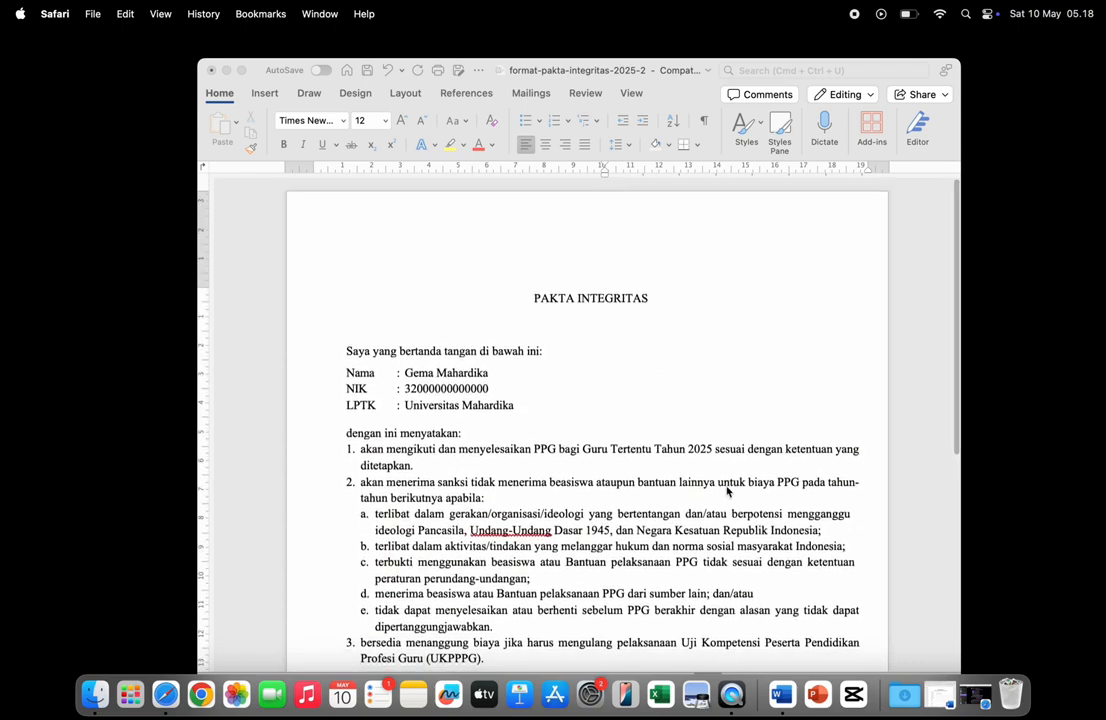
{"action": "scroll", "coordinate": [789, 548], "scroll_direction": "down", "scroll_amount": 8}
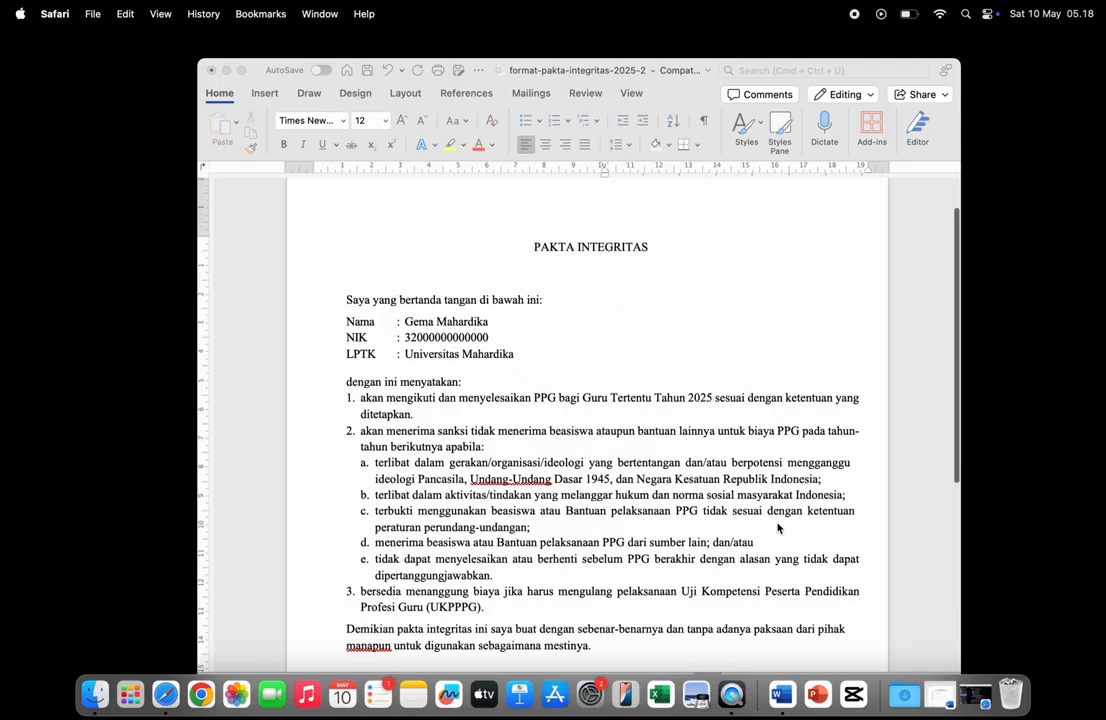
{"action": "right_click", "coordinate": [781, 688]}
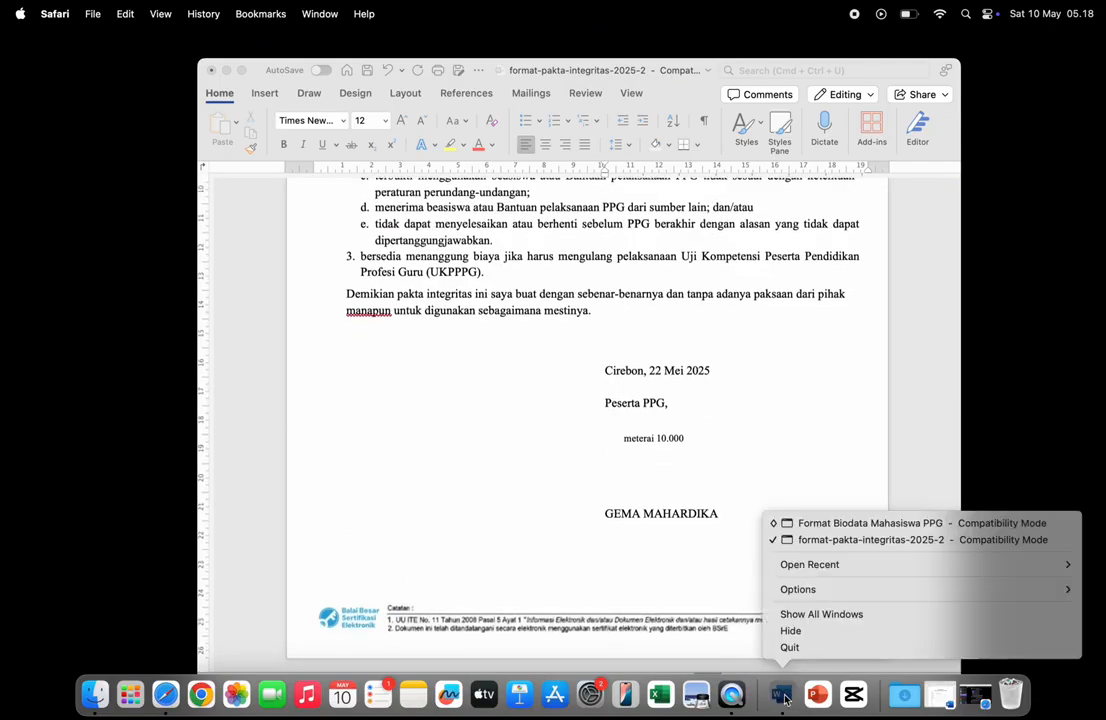
- Switch to the Format Biodata Mahasiswa PPG document and put the caret on the Nama line
{"action": "left_click", "coordinate": [808, 523]}
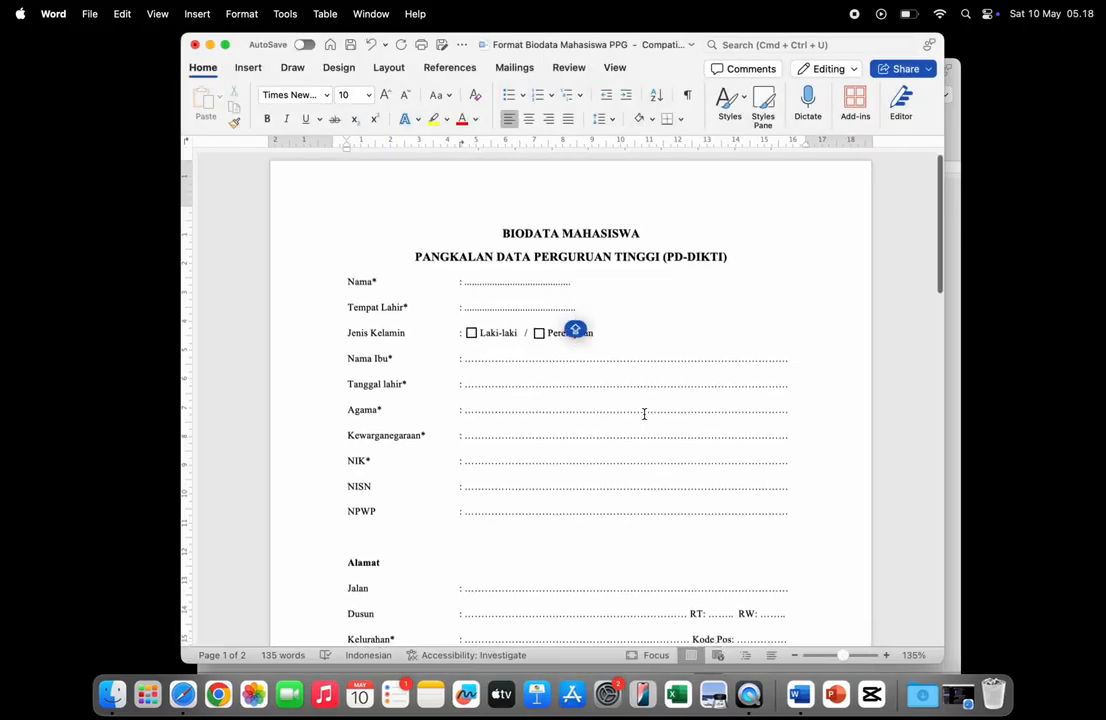
{"action": "scroll", "coordinate": [644, 413], "scroll_direction": "down", "scroll_amount": 15}
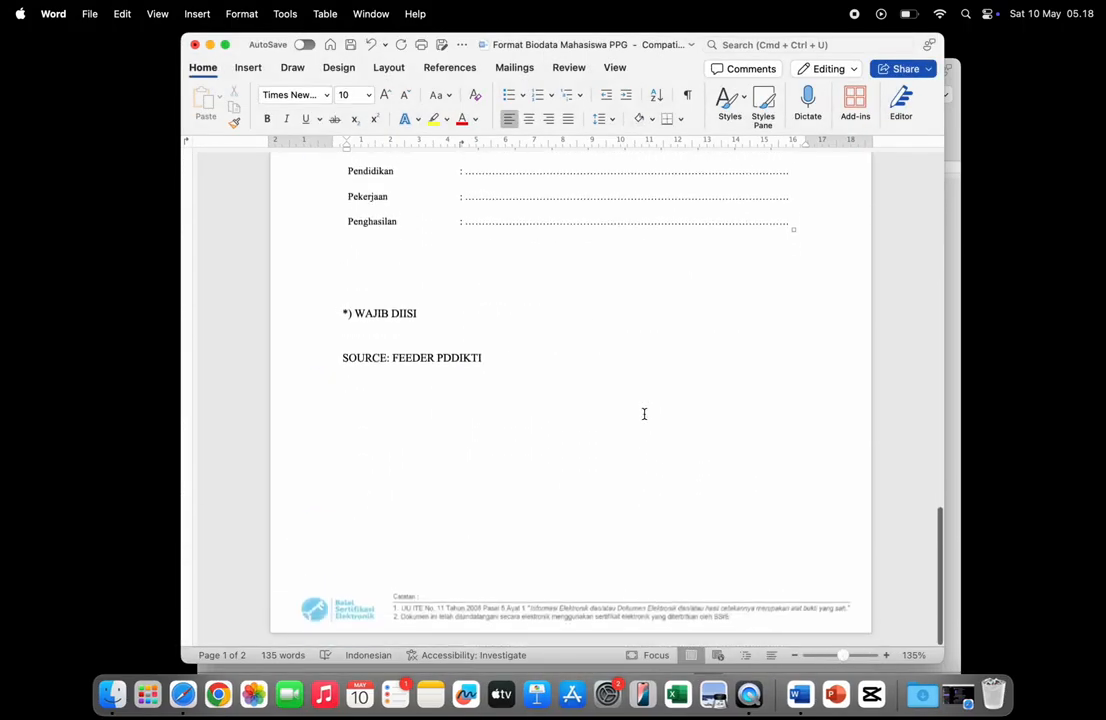
{"action": "scroll", "coordinate": [644, 413], "scroll_direction": "up", "scroll_amount": 15}
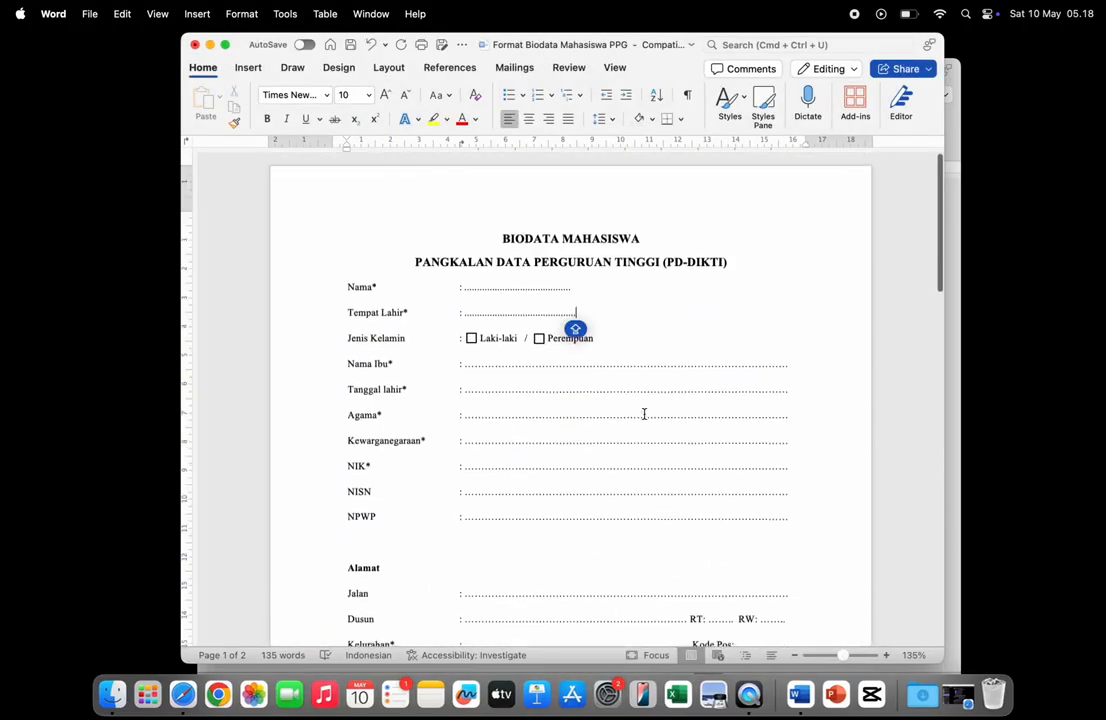
{"action": "scroll", "coordinate": [647, 430], "scroll_direction": "up", "scroll_amount": 3}
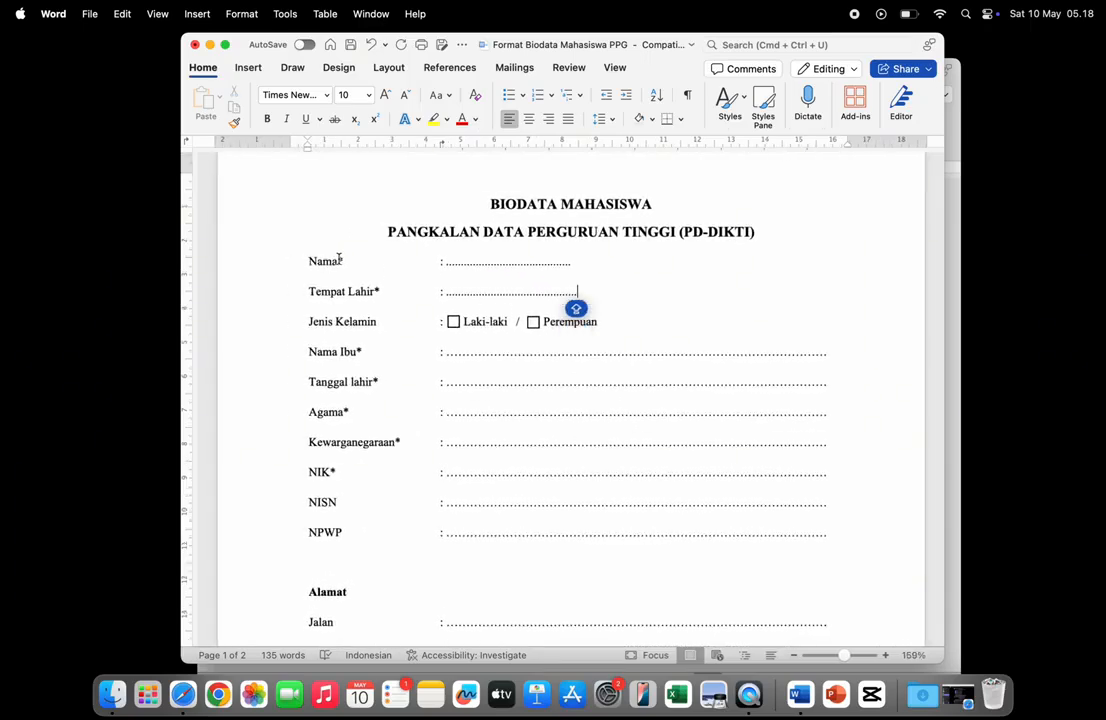
{"action": "left_click_drag", "start_coordinate": [340, 259], "coordinate": [351, 257]}
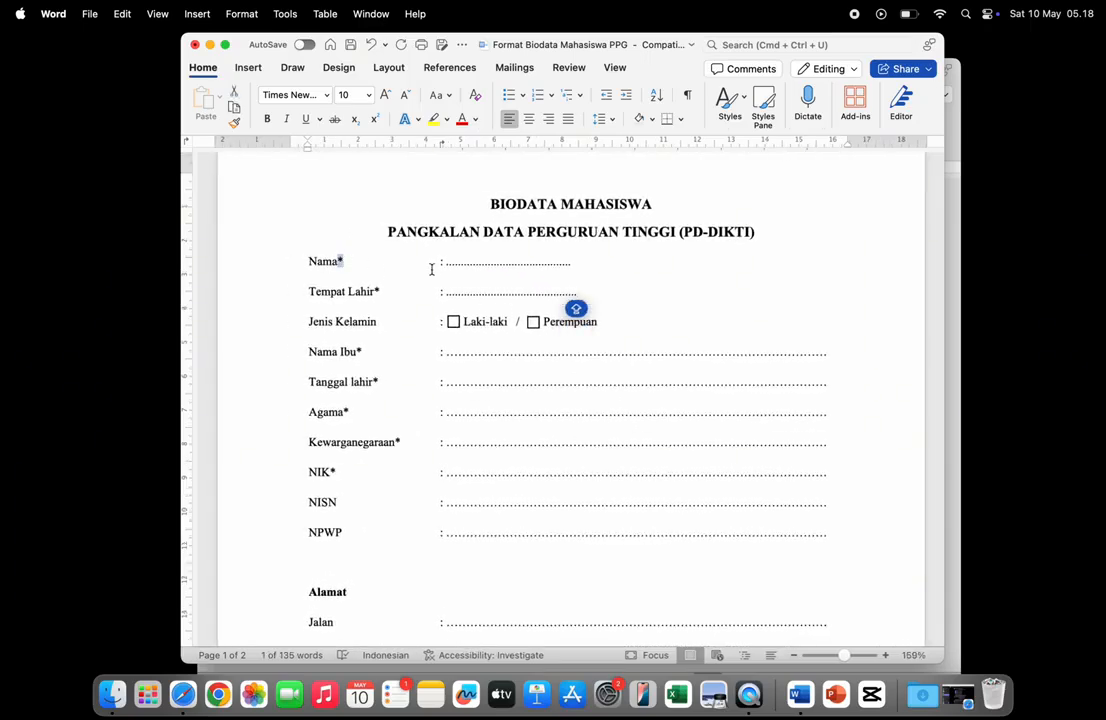
{"action": "left_click", "coordinate": [532, 262]}
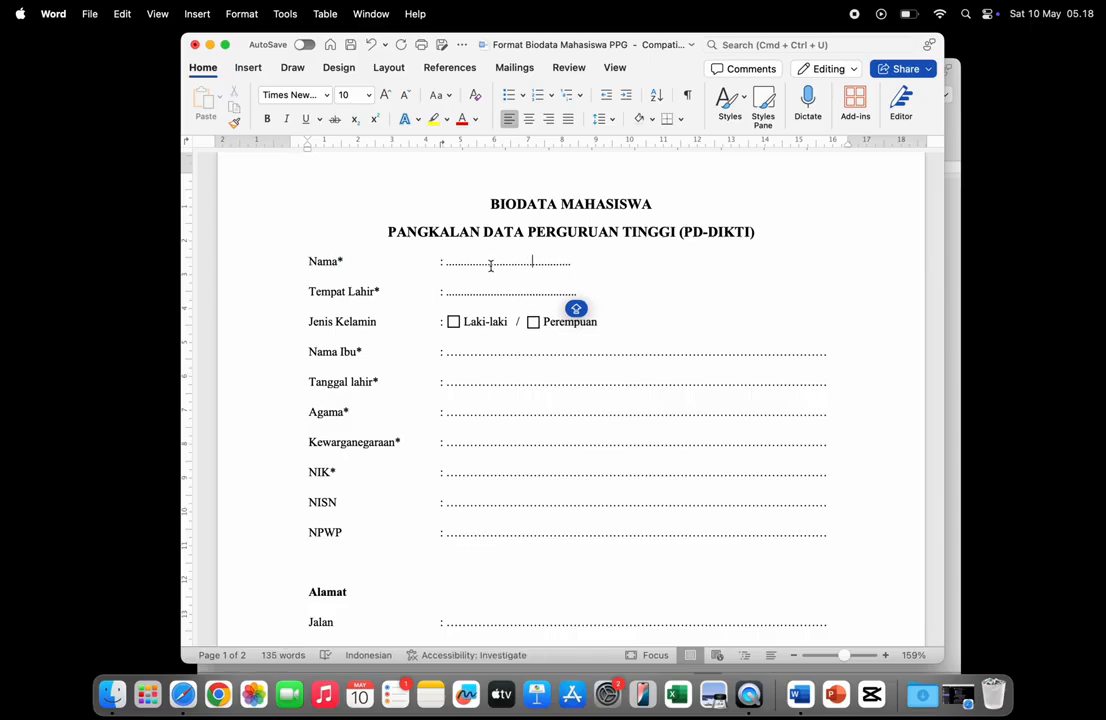
- Enter the student's full name followed by the S.P degree on the Nama line
{"action": "double_click", "coordinate": [550, 262]}
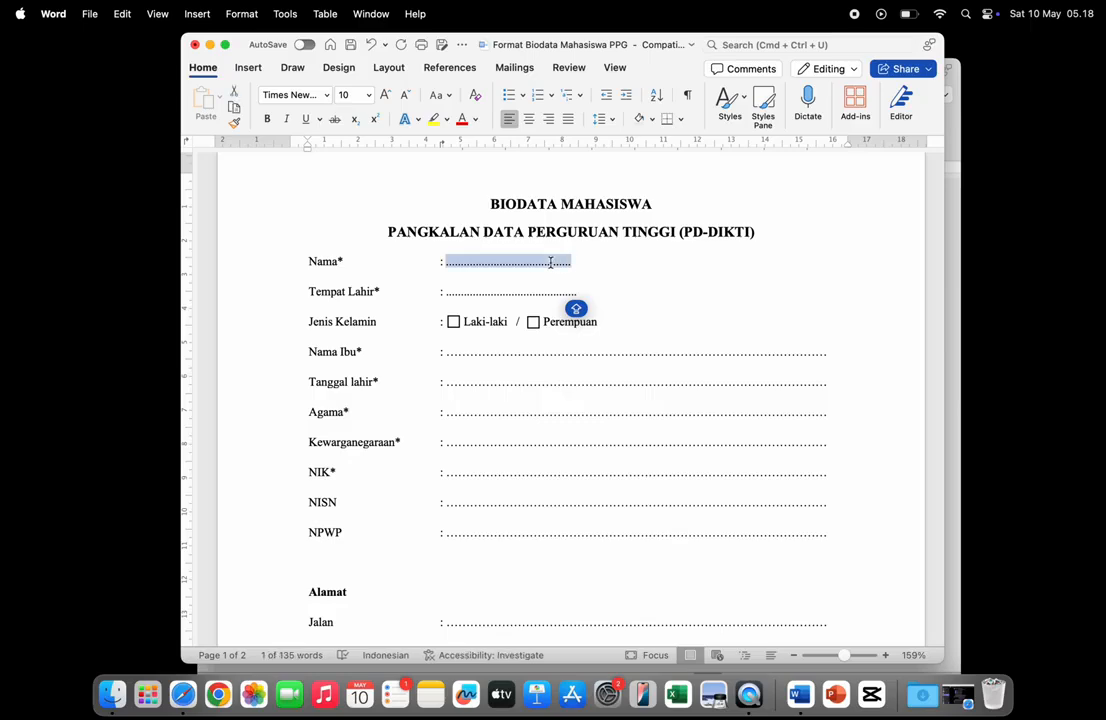
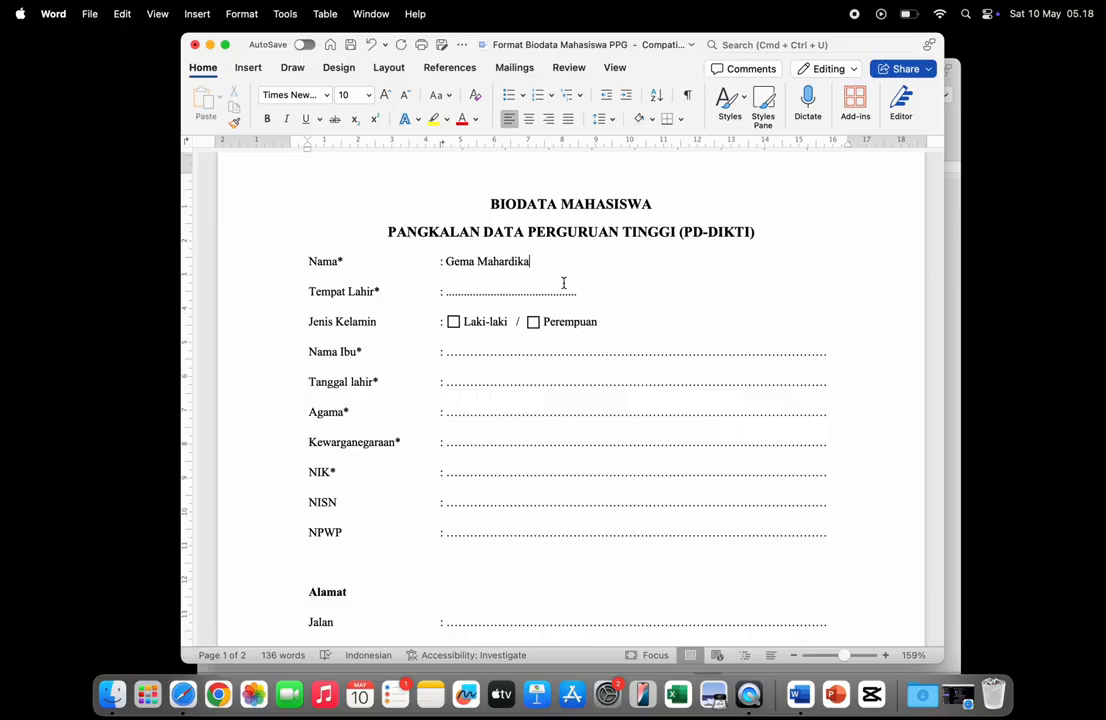
{"action": "type", "text": ","}
{"action": "type", "text": ", S.Pd."}
- Fill in Cirebon as the Tempat Lahir
{"action": "double_click", "coordinate": [532, 295]}
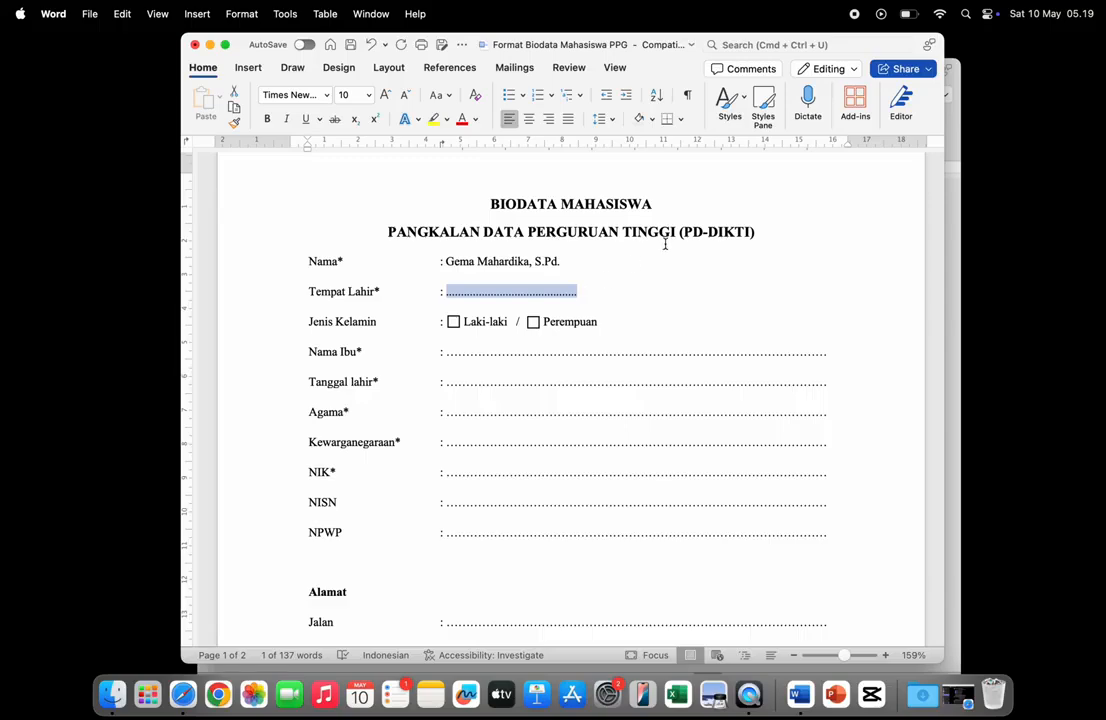
{"action": "type", "text": "Cirebon"}
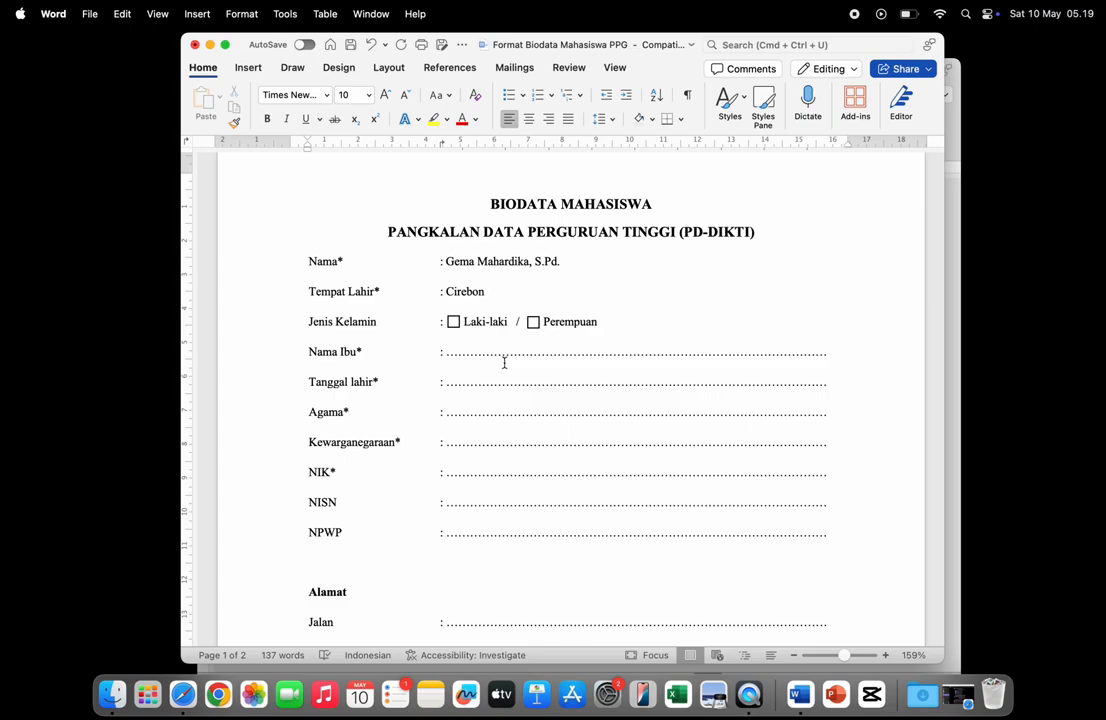
{"action": "scroll", "coordinate": [504, 362], "scroll_direction": "down", "scroll_amount": 2}
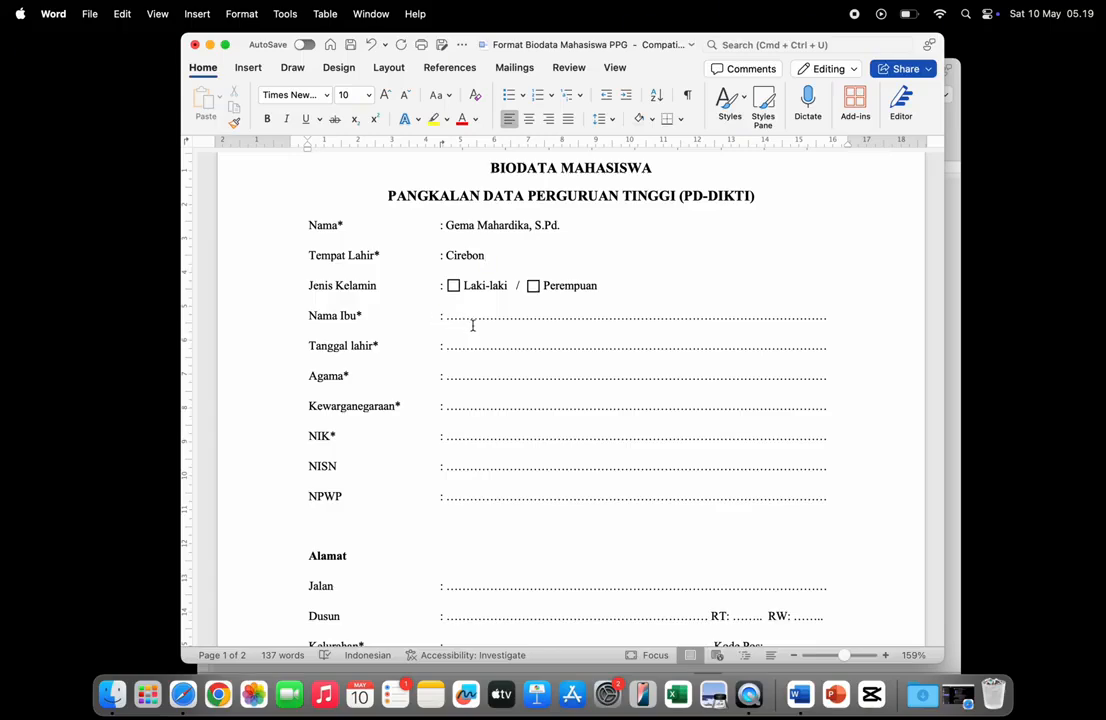
{"action": "scroll", "coordinate": [484, 350], "scroll_direction": "down", "scroll_amount": 2}
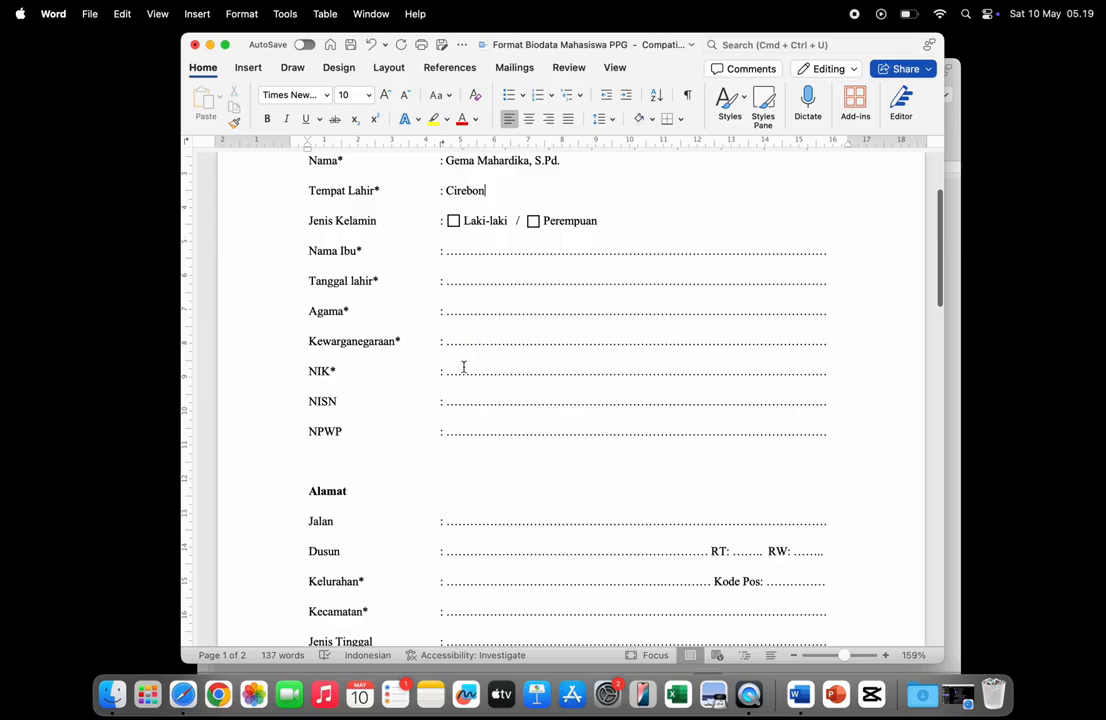
- Put a dash in the NISN and NPWP fields
{"action": "double_click", "coordinate": [494, 404]}
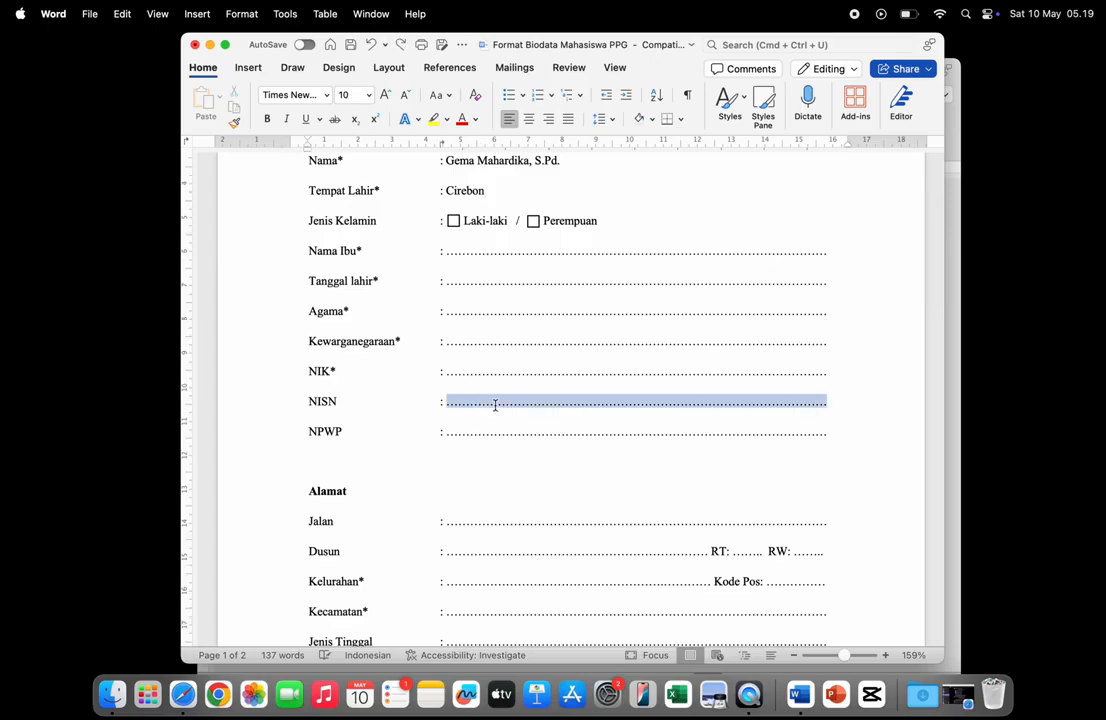
{"action": "type", "text": "-"}
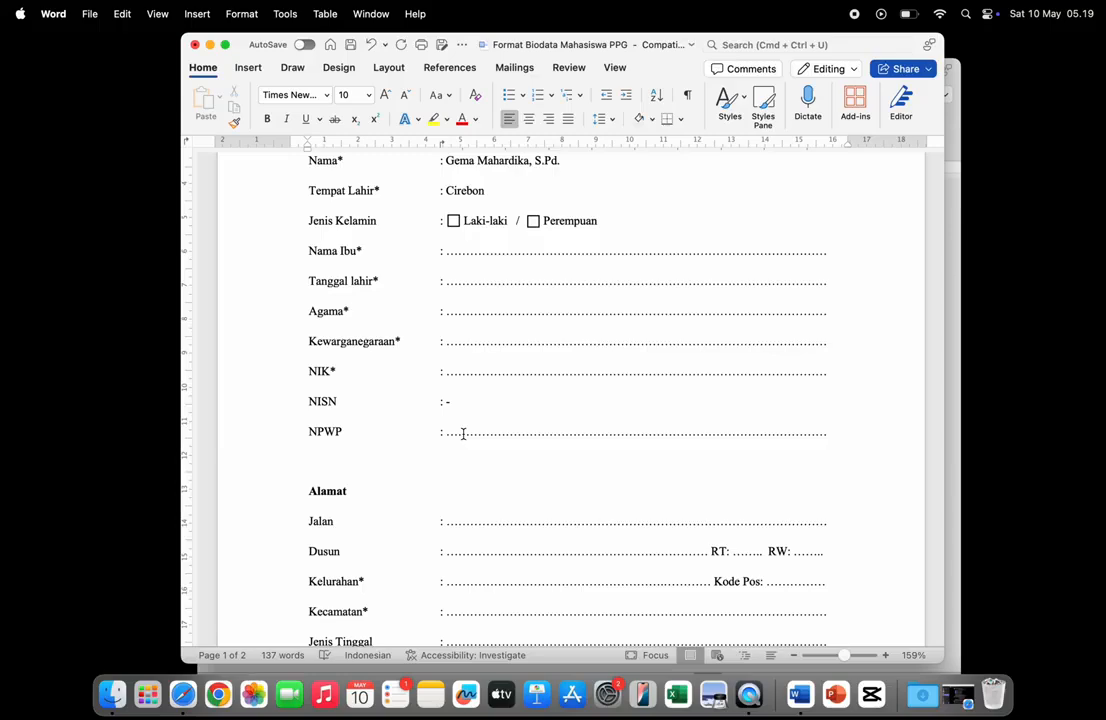
{"action": "double_click", "coordinate": [463, 432]}
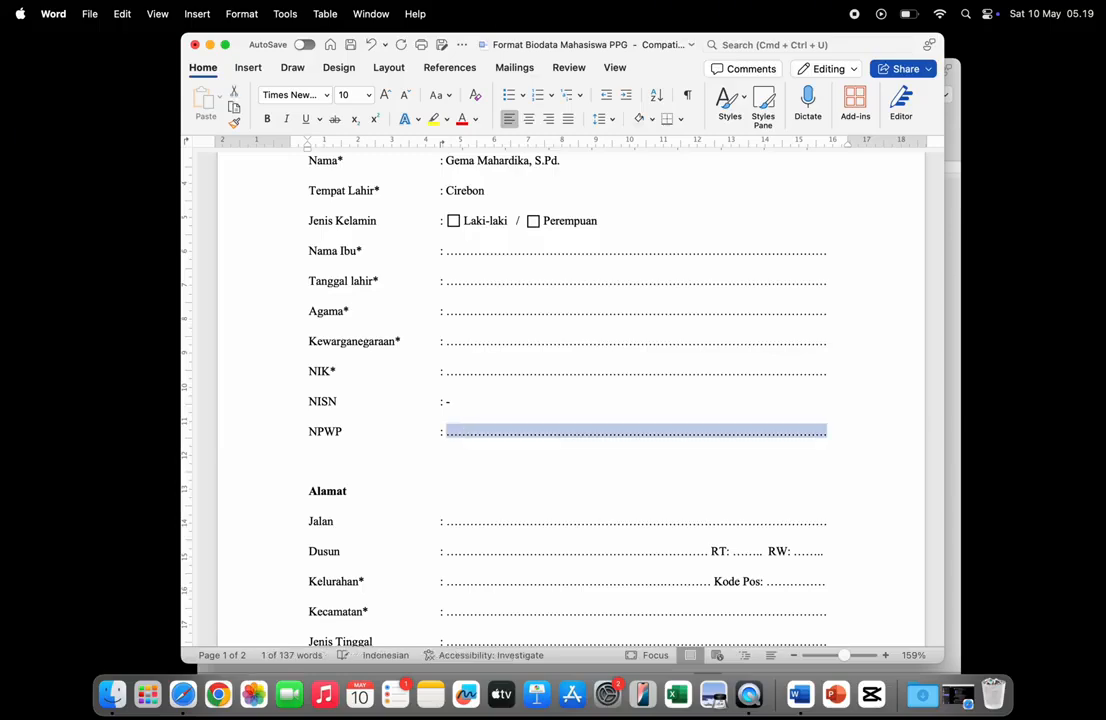
{"action": "type", "text": "-"}
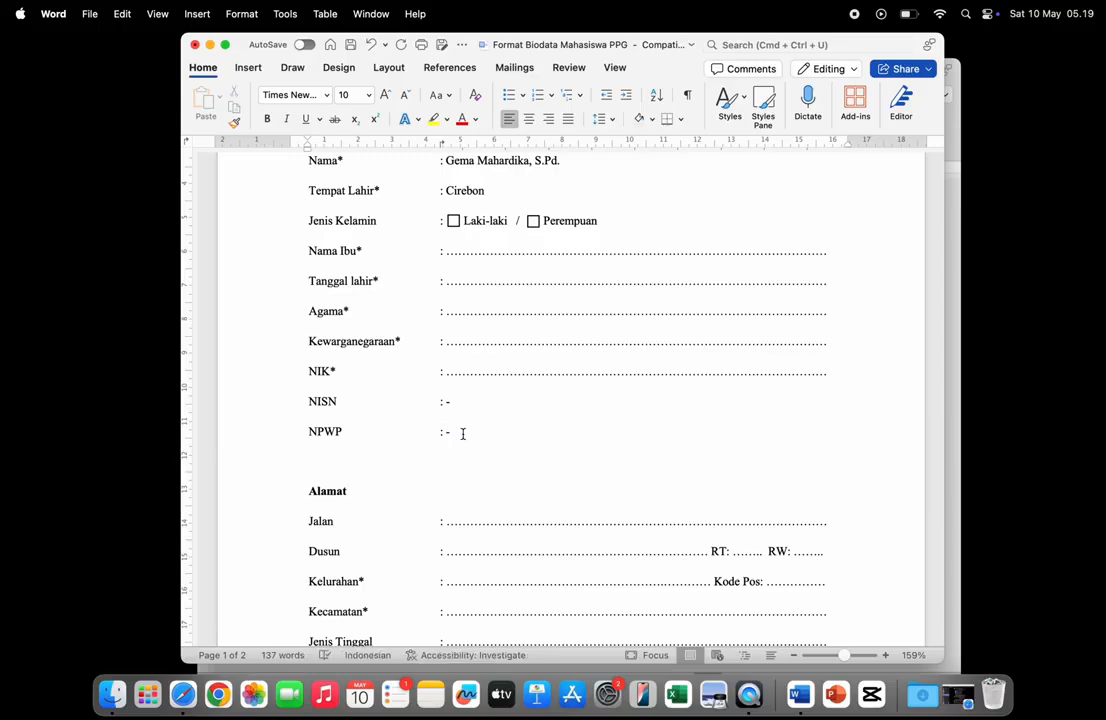
{"action": "scroll", "coordinate": [461, 434], "scroll_direction": "down", "scroll_amount": 5}
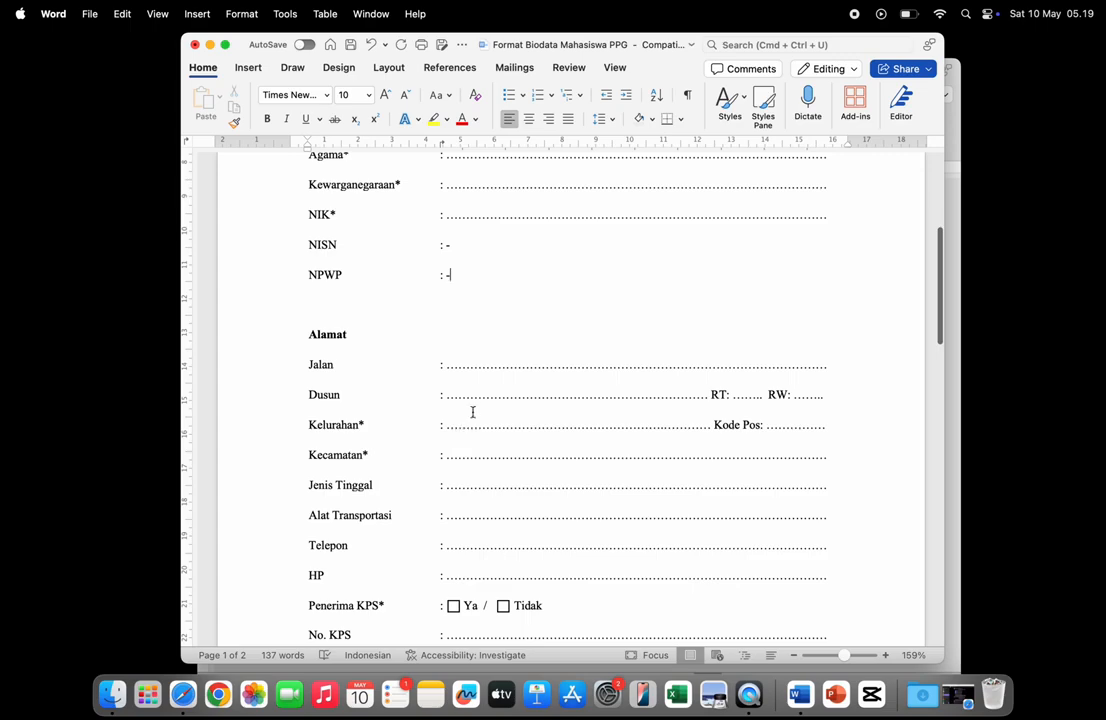
{"action": "scroll", "coordinate": [472, 410], "scroll_direction": "down", "scroll_amount": 1}
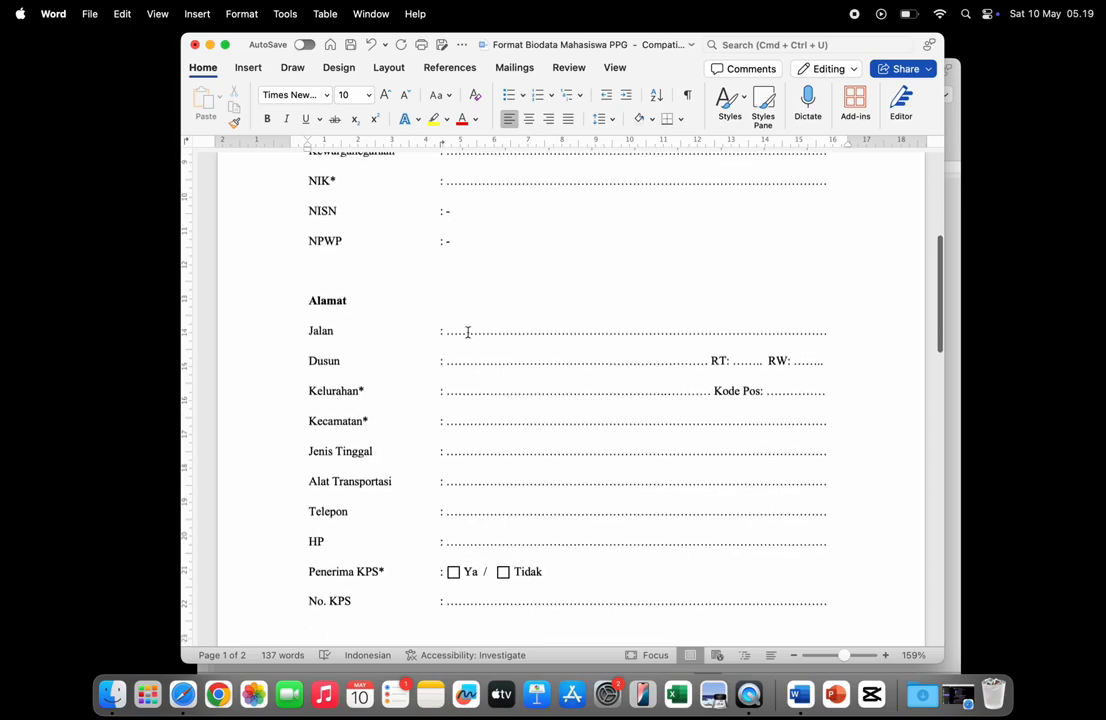
{"action": "scroll", "coordinate": [506, 474], "scroll_direction": "down", "scroll_amount": 2}
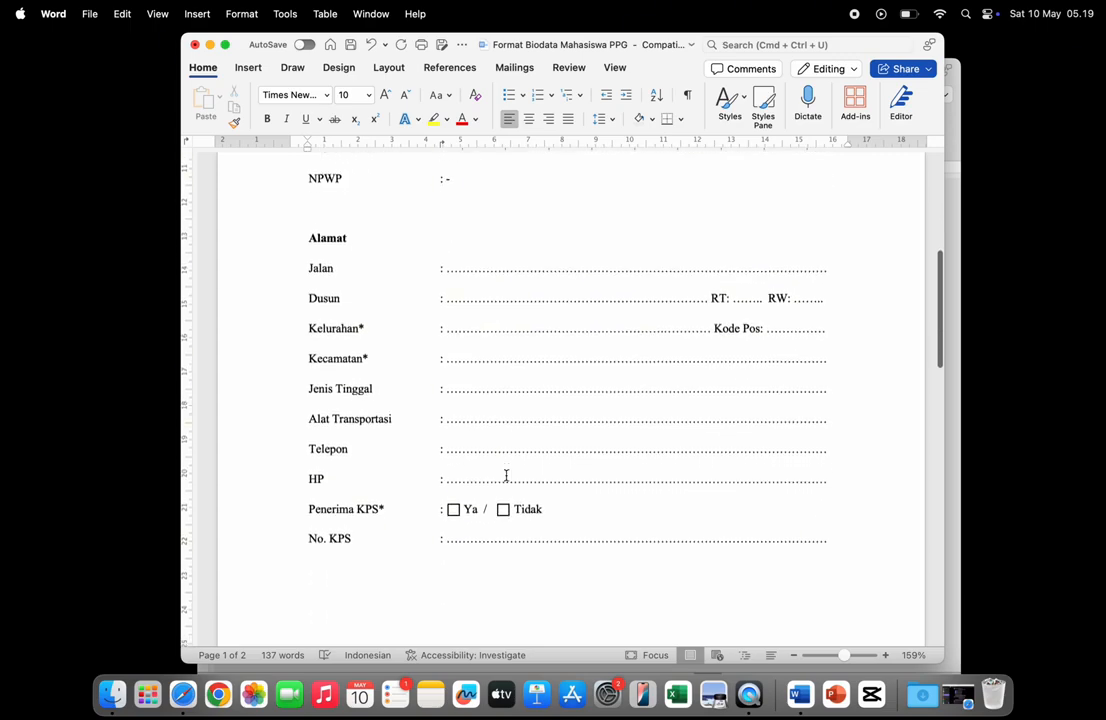
- Put a dash in the Telepon and No. KPS fields, leaving HP unchanged
{"action": "double_click", "coordinate": [477, 387]}
{"action": "key", "text": "Caps_Lock"}
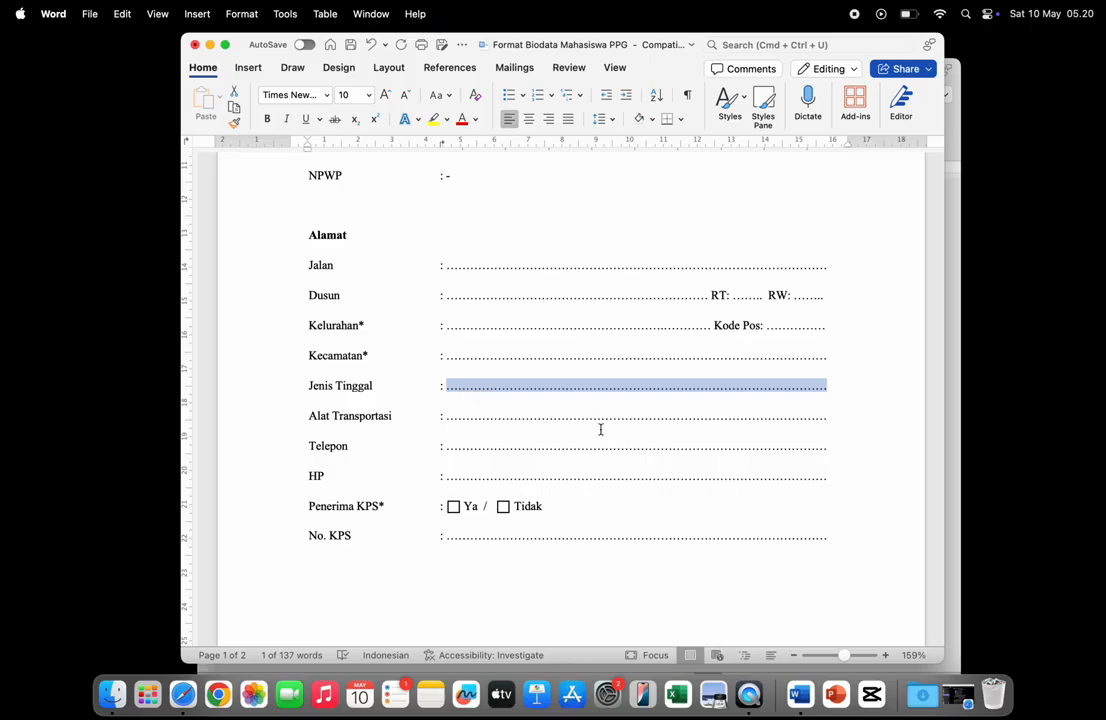
{"action": "left_click", "coordinate": [507, 451]}
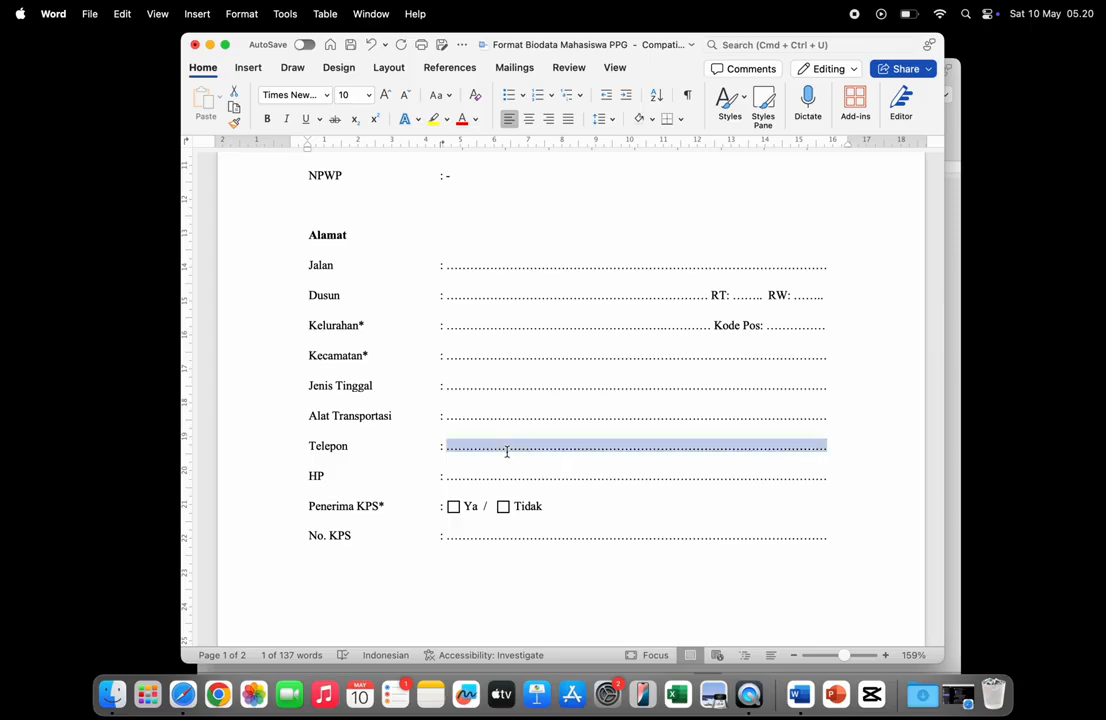
{"action": "type", "text": "-"}
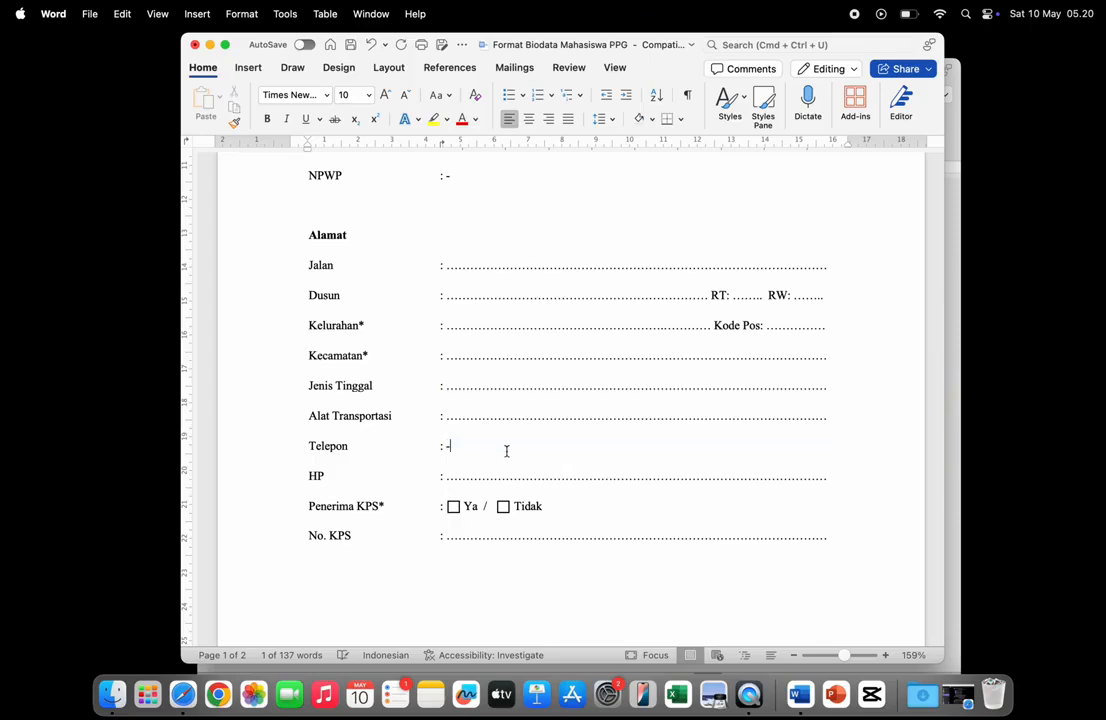
{"action": "left_click", "coordinate": [477, 473]}
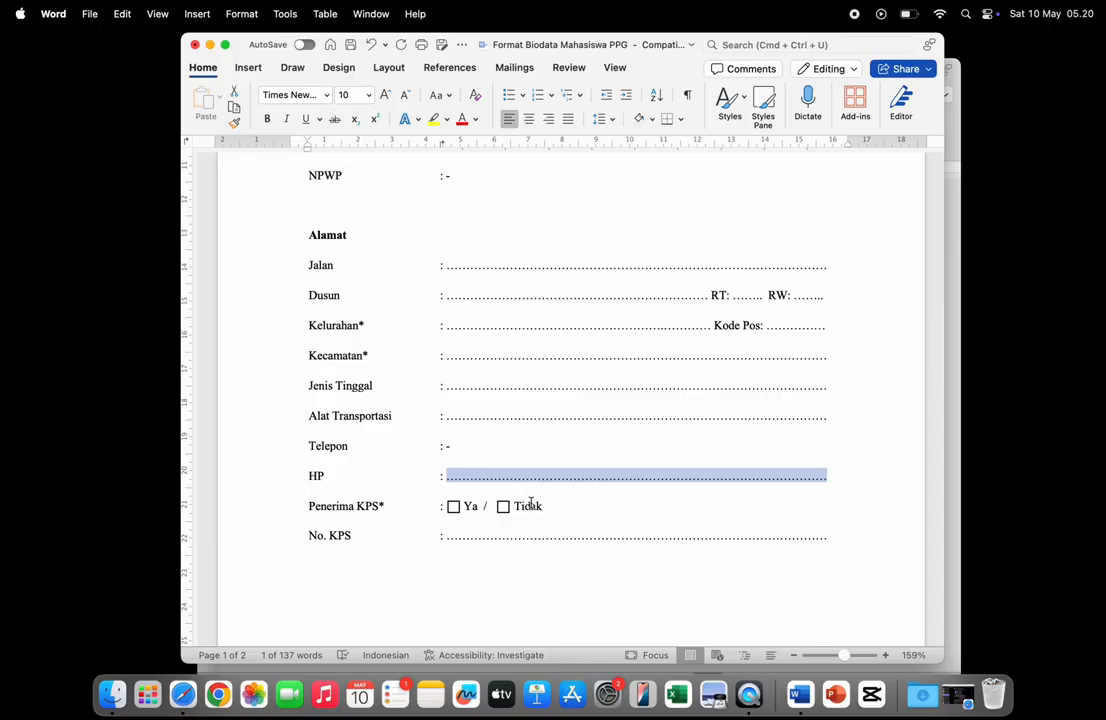
{"action": "scroll", "coordinate": [465, 517], "scroll_direction": "down", "scroll_amount": 2}
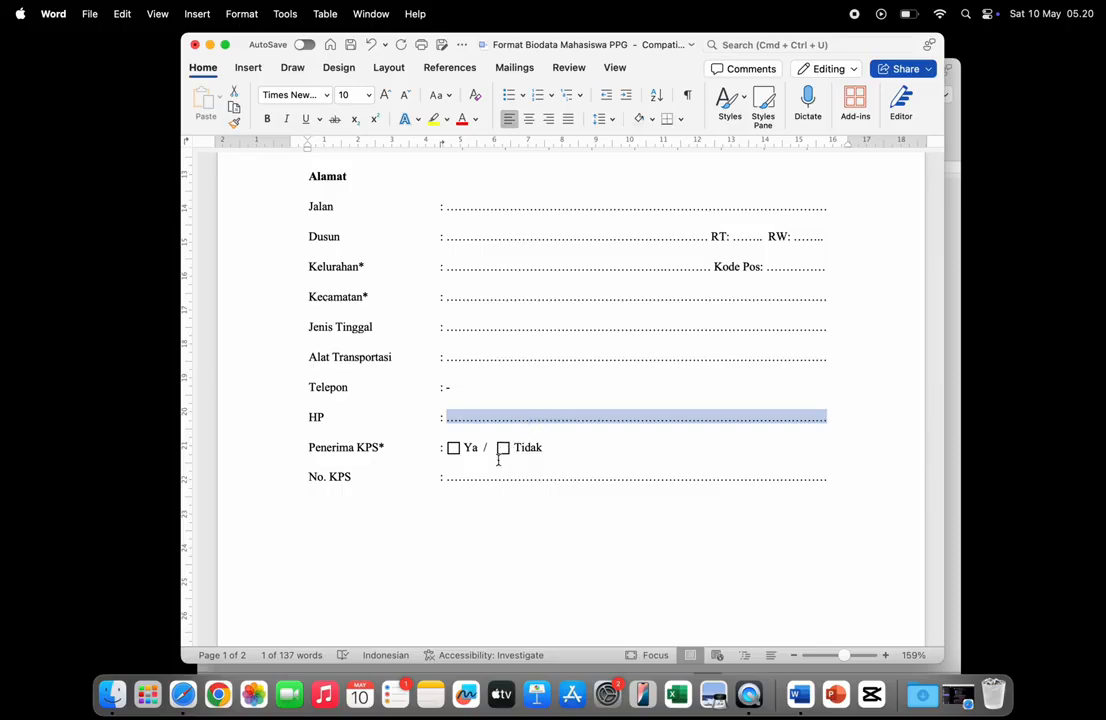
{"action": "left_click", "coordinate": [494, 476]}
{"action": "left_click", "coordinate": [494, 476]}
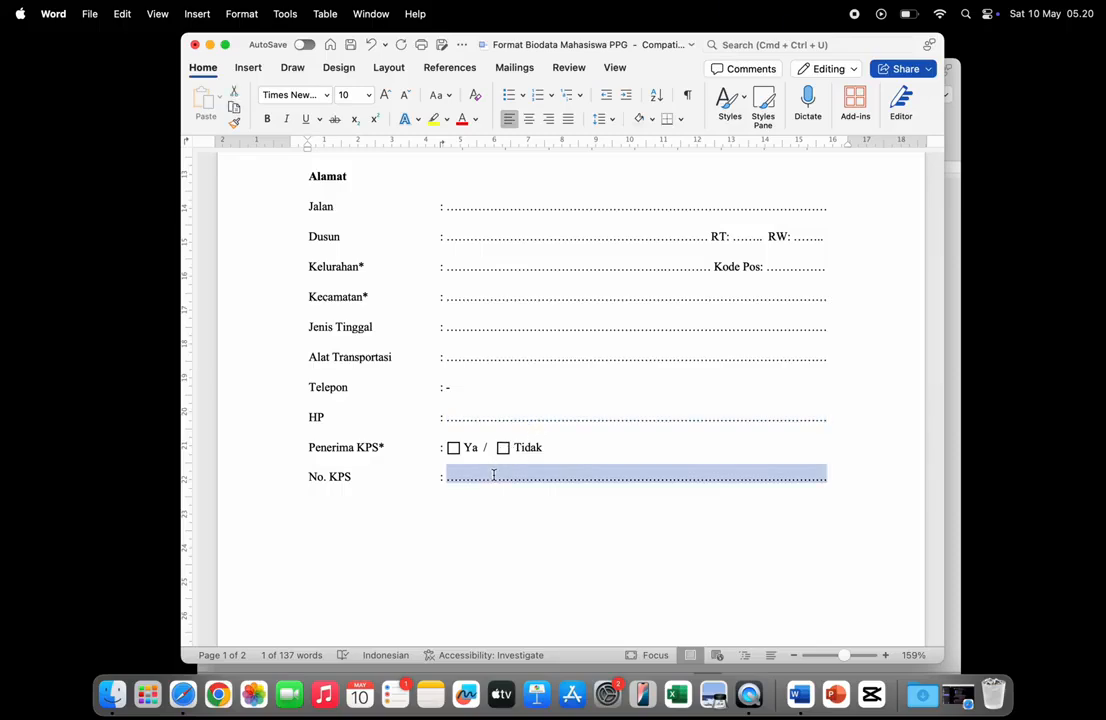
{"action": "type", "text": "-"}
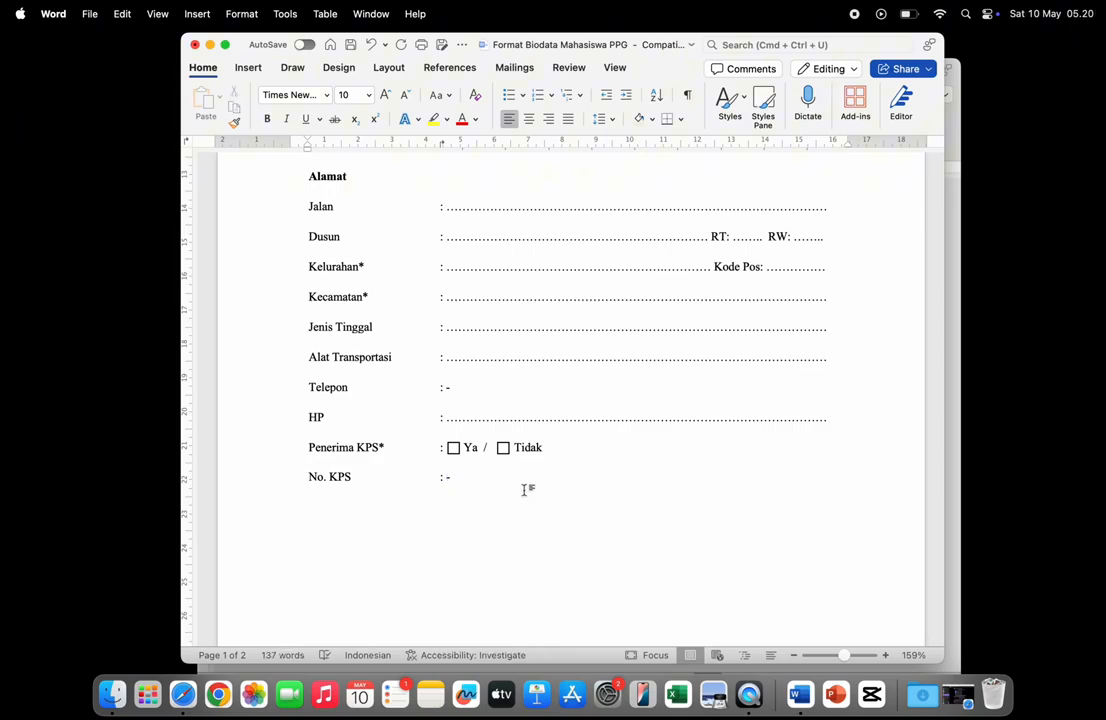
{"action": "scroll", "coordinate": [526, 488], "scroll_direction": "down", "scroll_amount": 5}
{"action": "scroll", "coordinate": [524, 492], "scroll_direction": "down", "scroll_amount": 4}
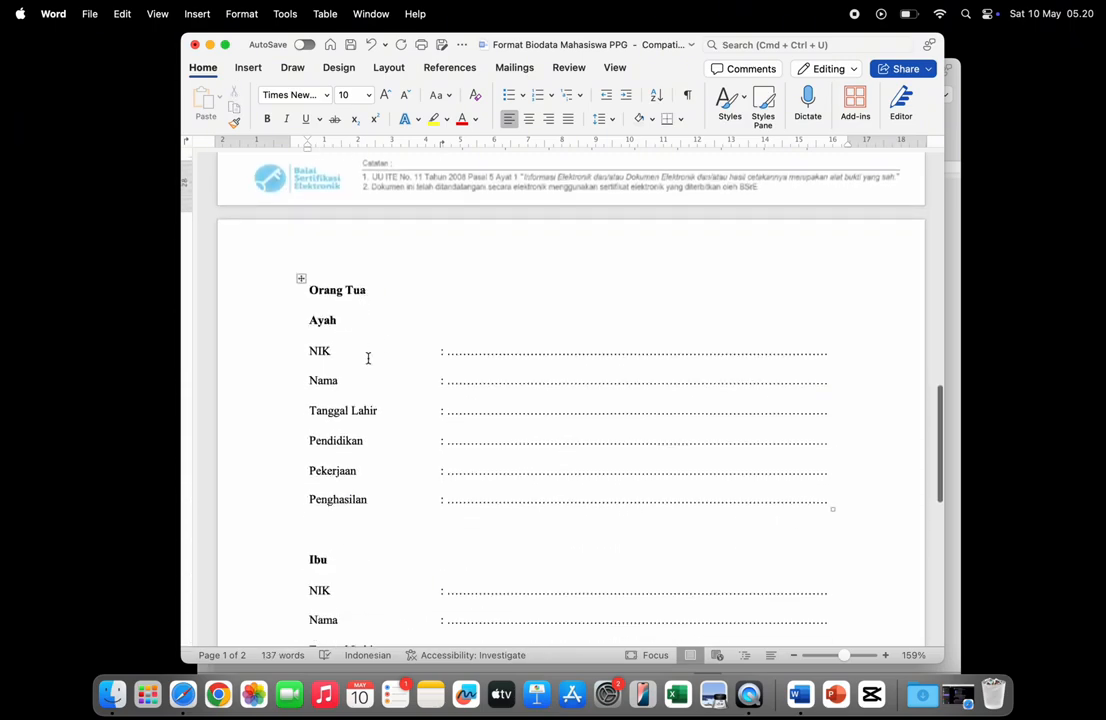
- Try clearing the father's NIK dotted line, then undo to restore it
{"action": "scroll", "coordinate": [497, 443], "scroll_direction": "up", "scroll_amount": 1}
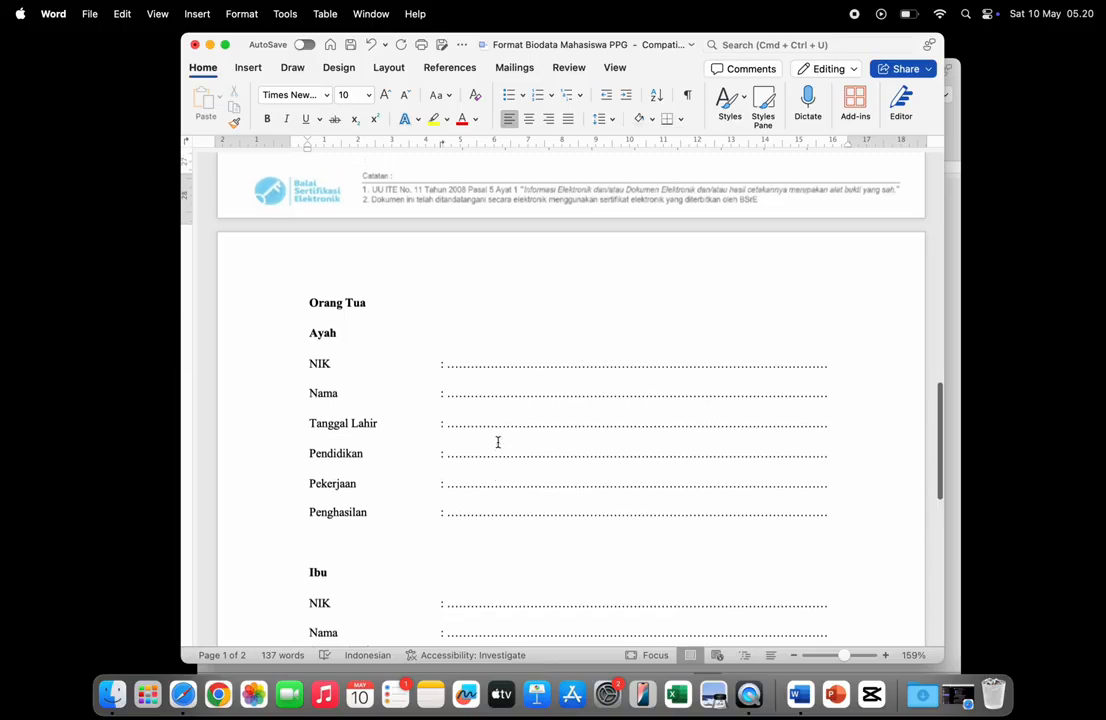
{"action": "scroll", "coordinate": [497, 443], "scroll_direction": "down", "scroll_amount": 2}
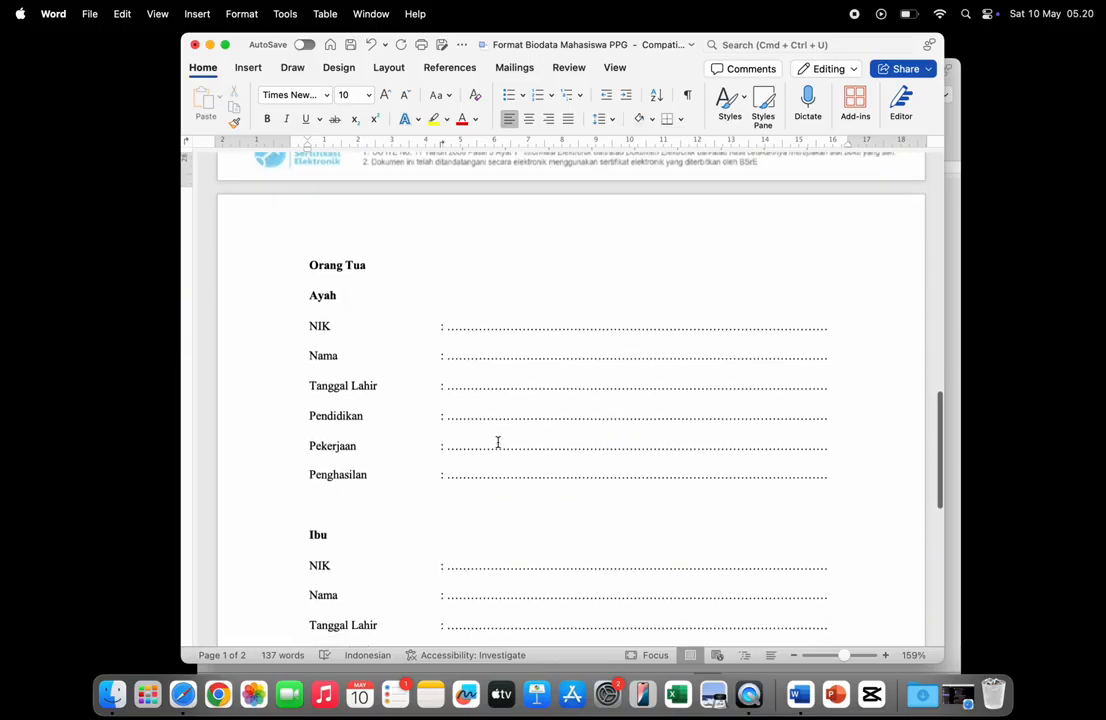
{"action": "double_click", "coordinate": [484, 327]}
{"action": "key", "text": "BackSpace"}
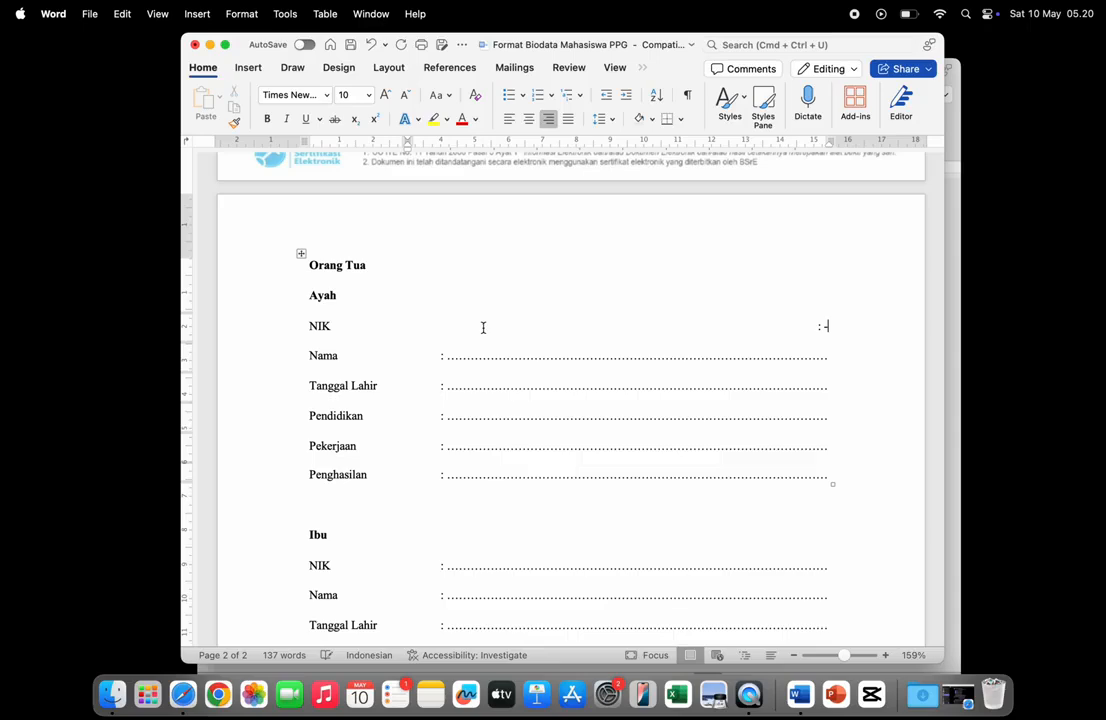
{"action": "key", "text": "super+z"}
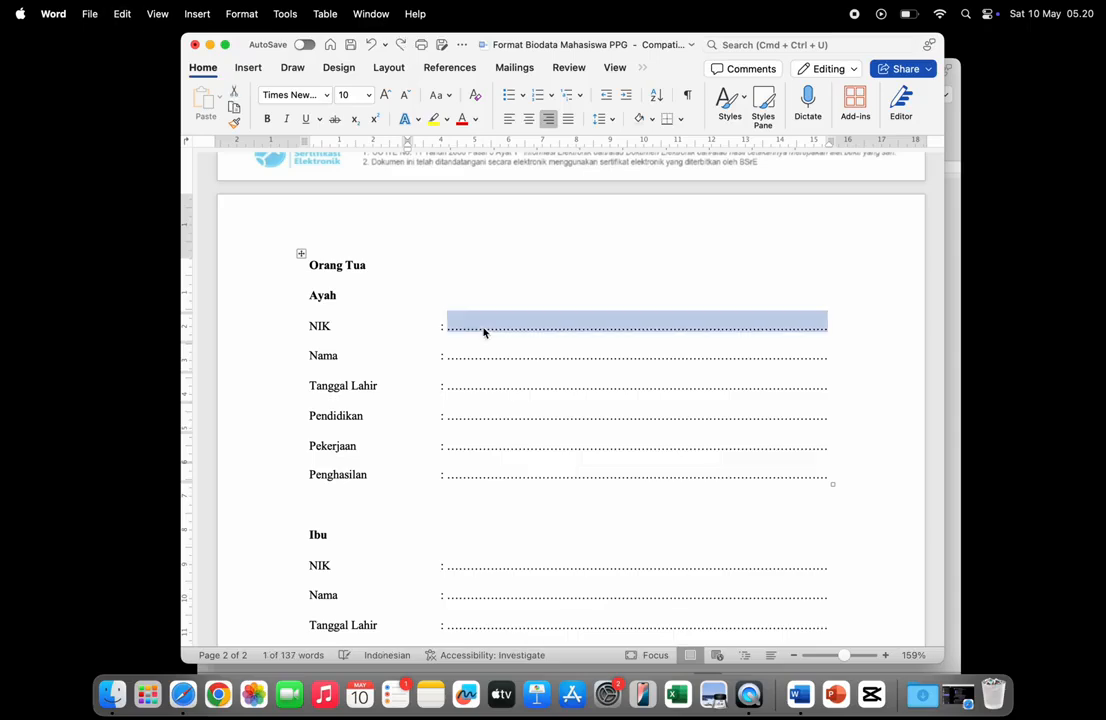
{"action": "left_click", "coordinate": [484, 327]}
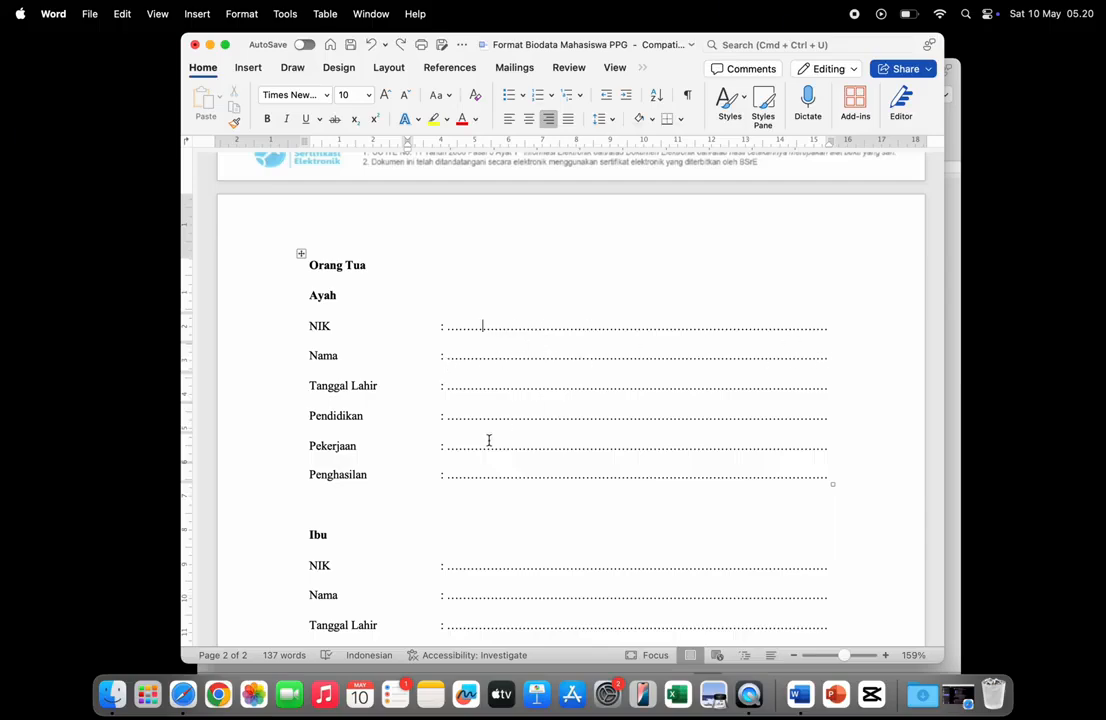
{"action": "scroll", "coordinate": [489, 440], "scroll_direction": "down", "scroll_amount": 2}
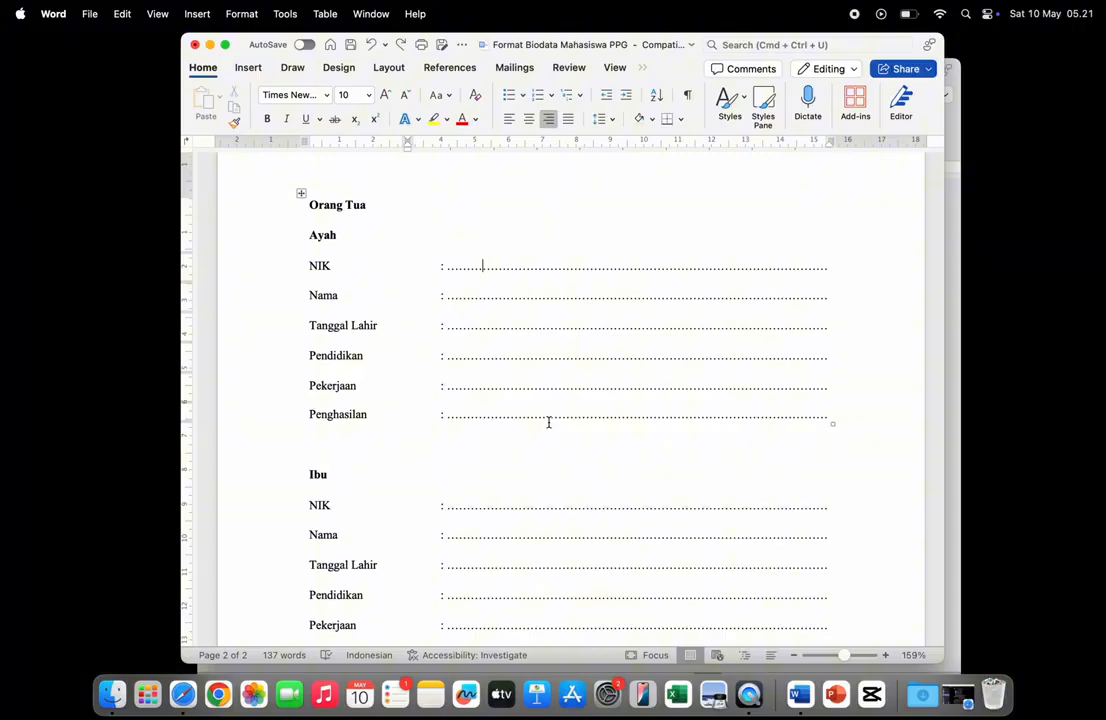
- Replace the father's Penghasilan dots with 0 and left-align the line
{"action": "double_click", "coordinate": [570, 415]}
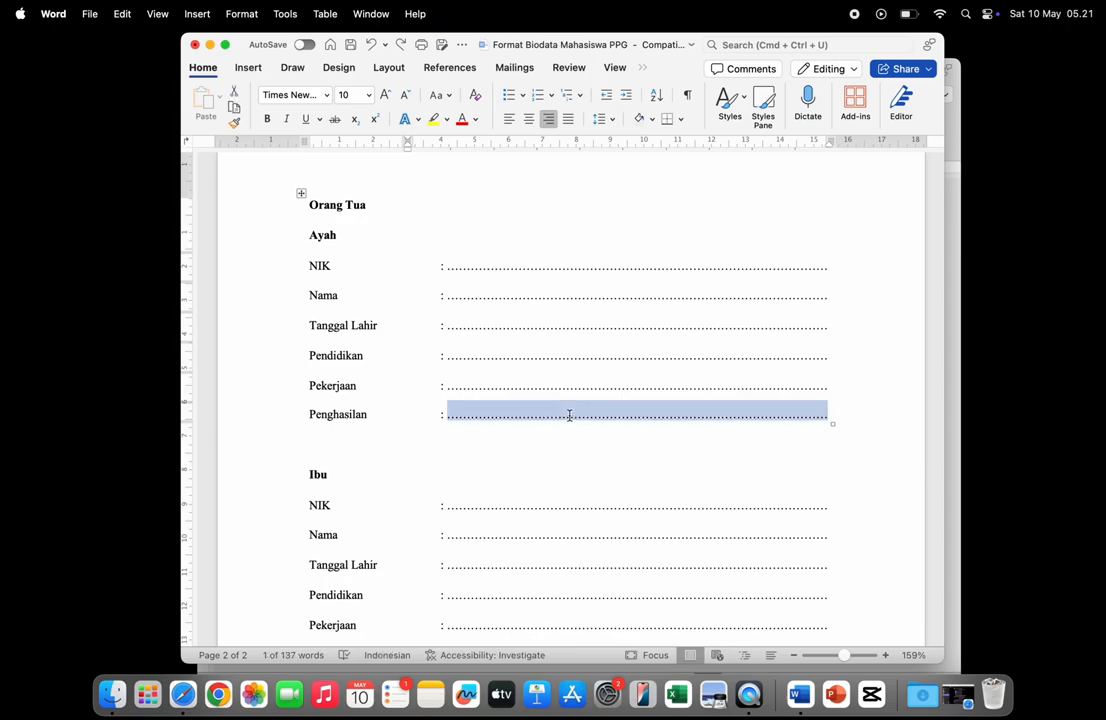
{"action": "type", "text": "0"}
{"action": "key", "text": "super+z"}
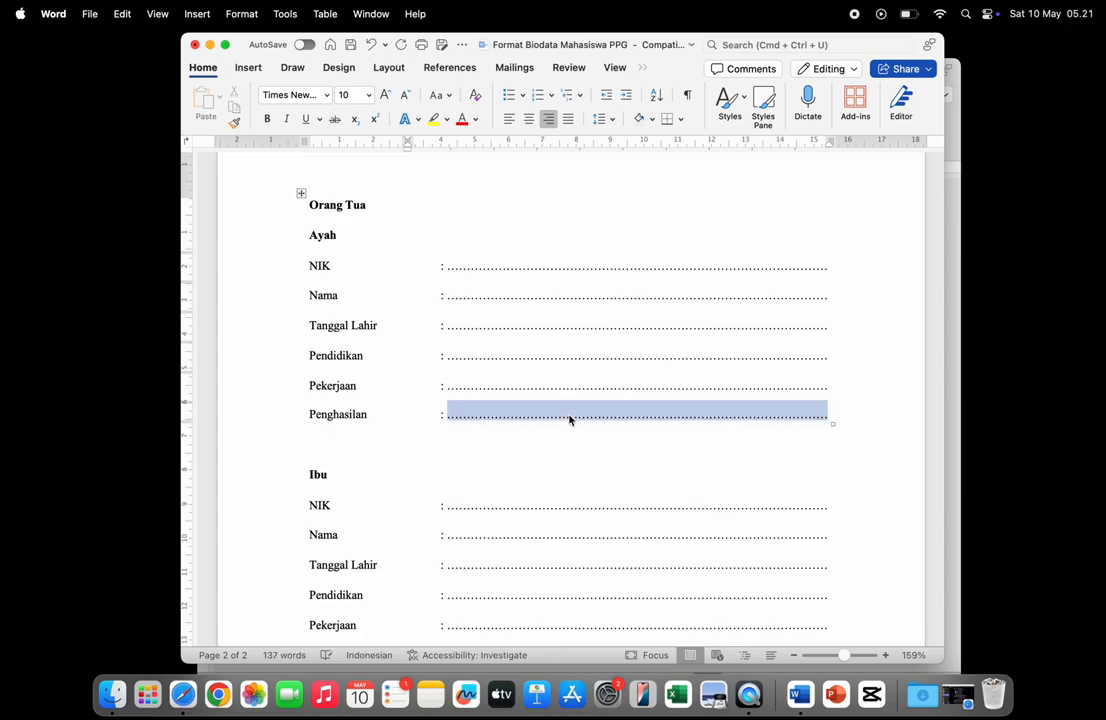
{"action": "triple_click", "coordinate": [631, 421]}
{"action": "left_click", "coordinate": [631, 421]}
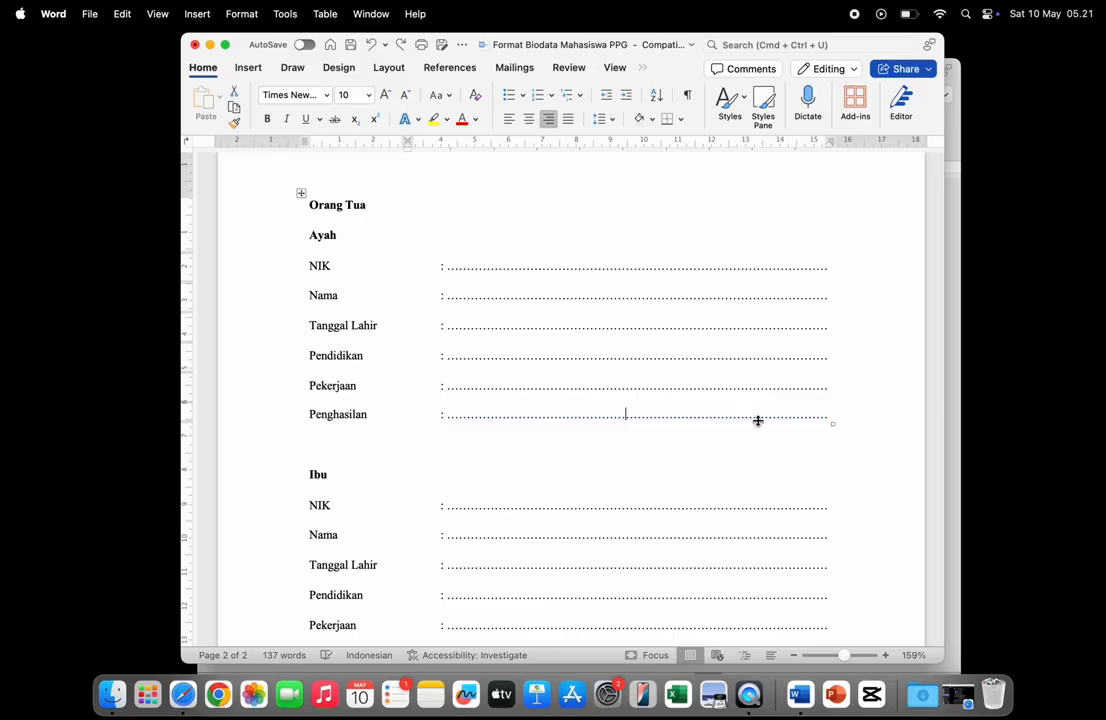
{"action": "left_click_drag", "start_coordinate": [827, 415], "coordinate": [498, 410]}
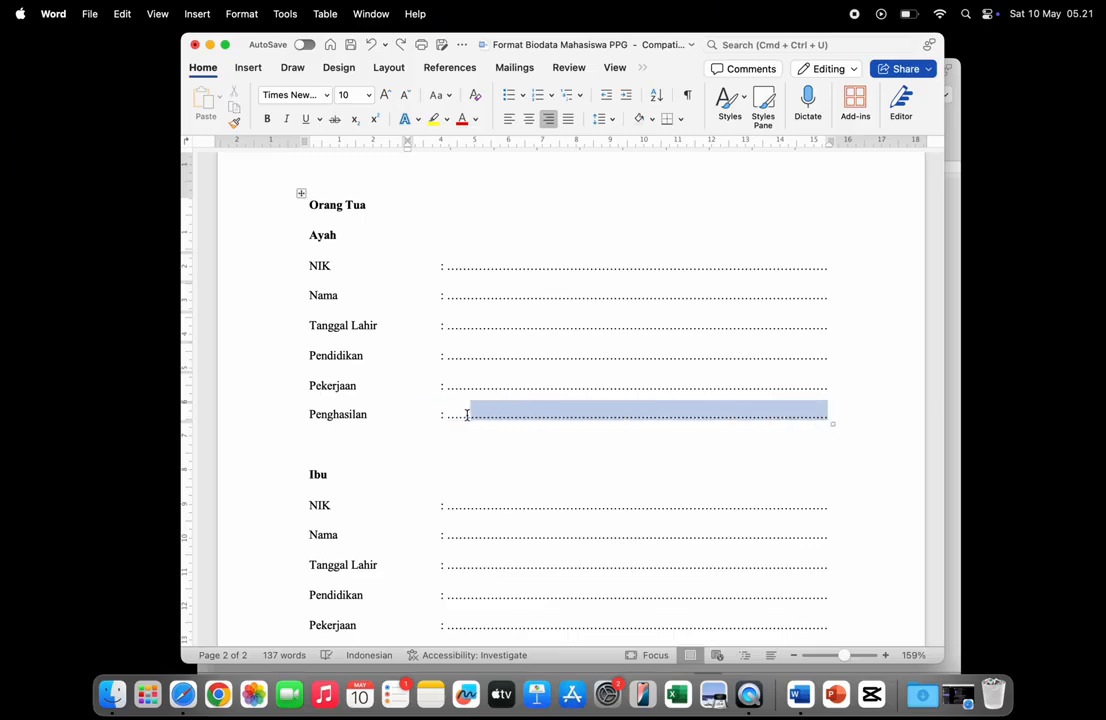
{"action": "key", "text": "BackSpace"}
{"action": "key", "text": "BackSpace"}
{"action": "key", "text": "BackSpace"}
{"action": "key", "text": "BackSpace"}
{"action": "key", "text": "BackSpace"}
{"action": "key", "text": "BackSpace"}
{"action": "key", "text": "BackSpace"}
{"action": "key", "text": "BackSpace"}
{"action": "key", "text": "BackSpace"}
{"action": "key", "text": "BackSpace"}
{"action": "key", "text": "BackSpace"}
{"action": "key", "text": "BackSpace"}
{"action": "key", "text": "BackSpace"}
{"action": "key", "text": "BackSpace"}
{"action": "key", "text": "BackSpace"}
{"action": "key", "text": "BackSpace"}
{"action": "key", "text": "BackSpace"}
{"action": "key", "text": "BackSpace"}
{"action": "key", "text": "BackSpace"}
{"action": "key", "text": "BackSpace"}
{"action": "key", "text": "BackSpace"}
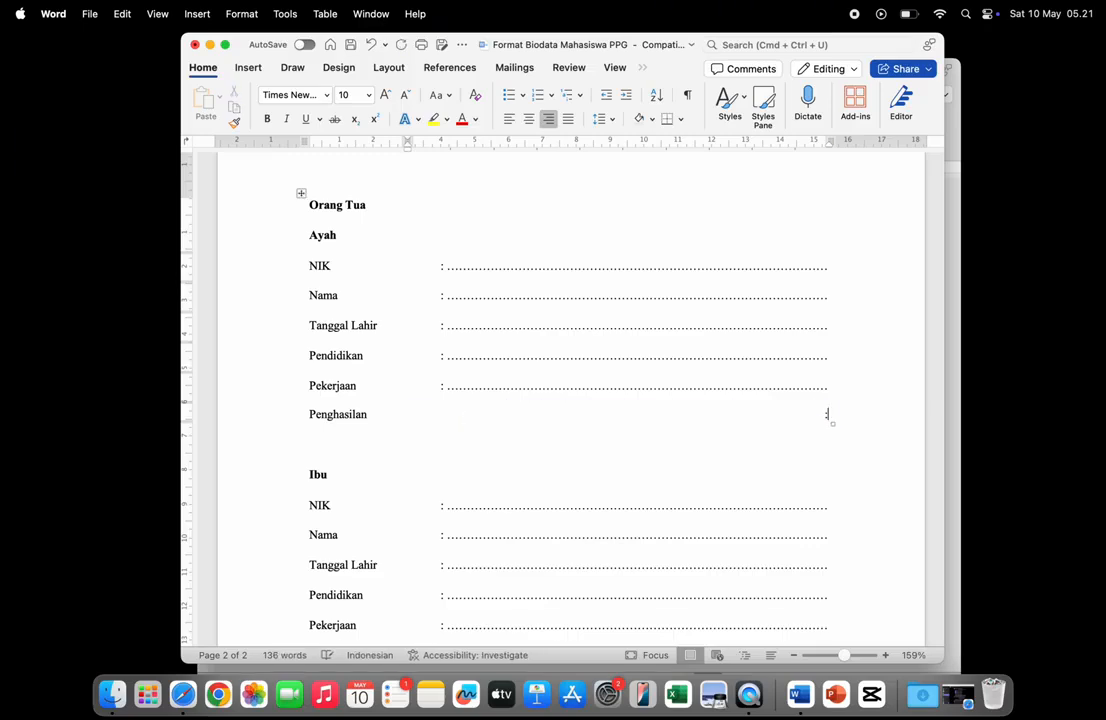
{"action": "type", "text": "0"}
{"action": "left_click", "coordinate": [805, 430]}
{"action": "key", "text": "super+e"}
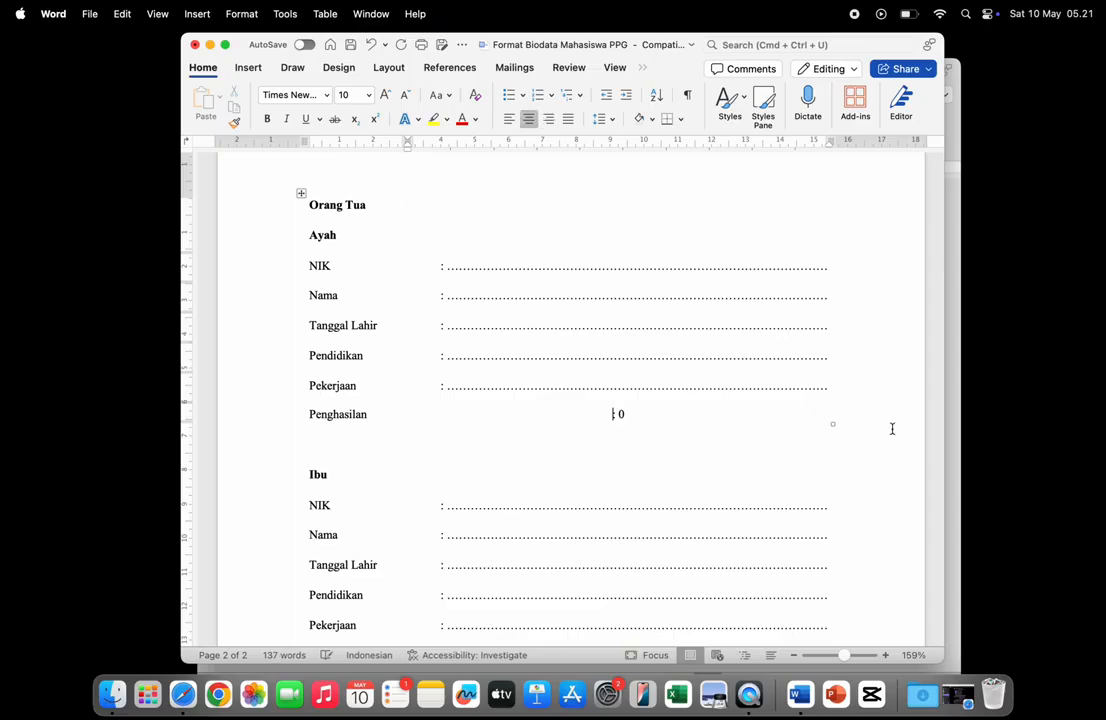
{"action": "key", "text": "super+l"}
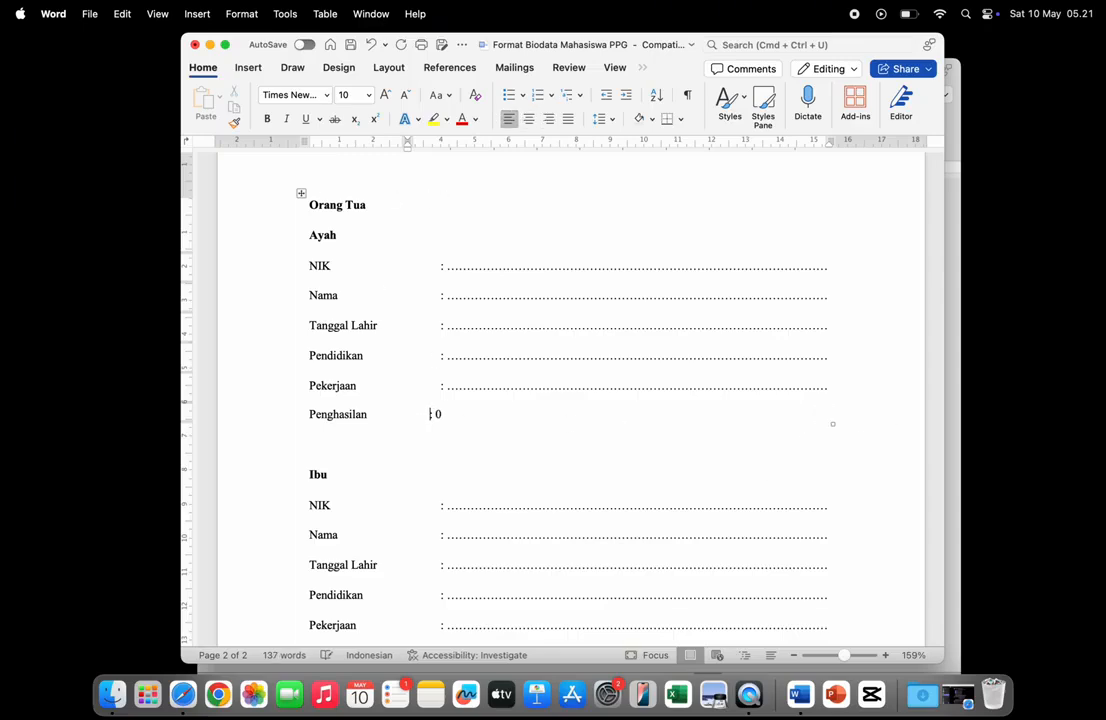
- Replace the father's Pekerjaan dotted leader with a dash after the colon
{"action": "double_click", "coordinate": [788, 386]}
{"action": "type", "text": "-"}
{"action": "key", "text": "super+r"}
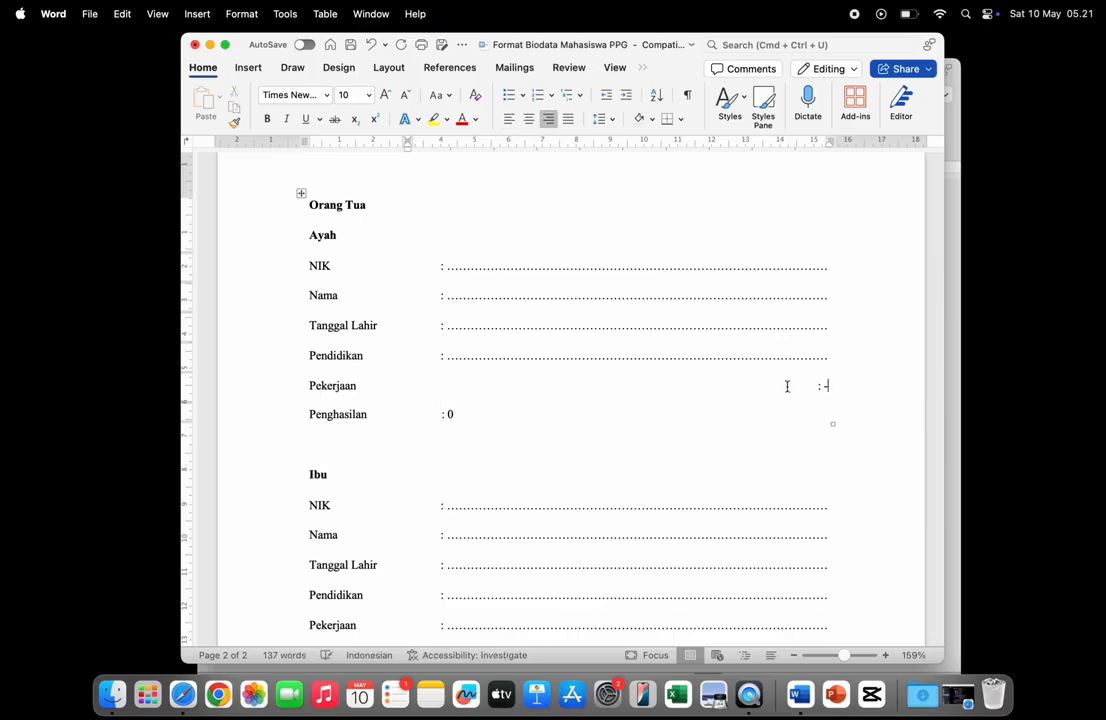
{"action": "key", "text": "BackSpace"}
{"action": "key", "text": "BackSpace"}
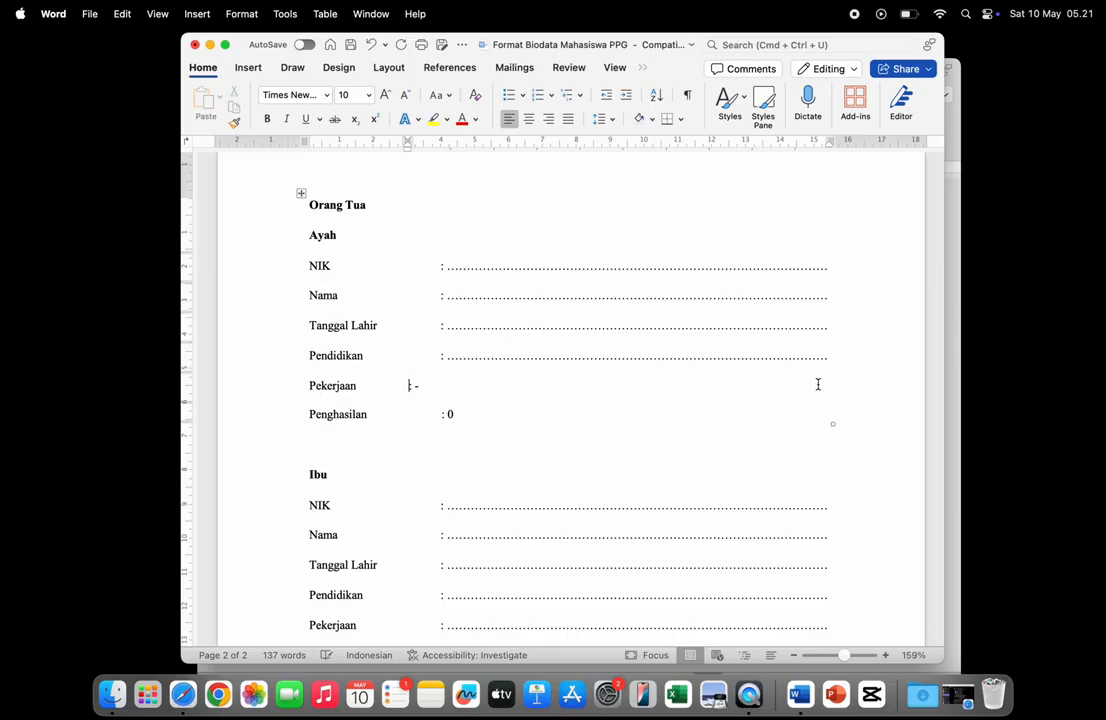
{"action": "key", "text": "Tab"}
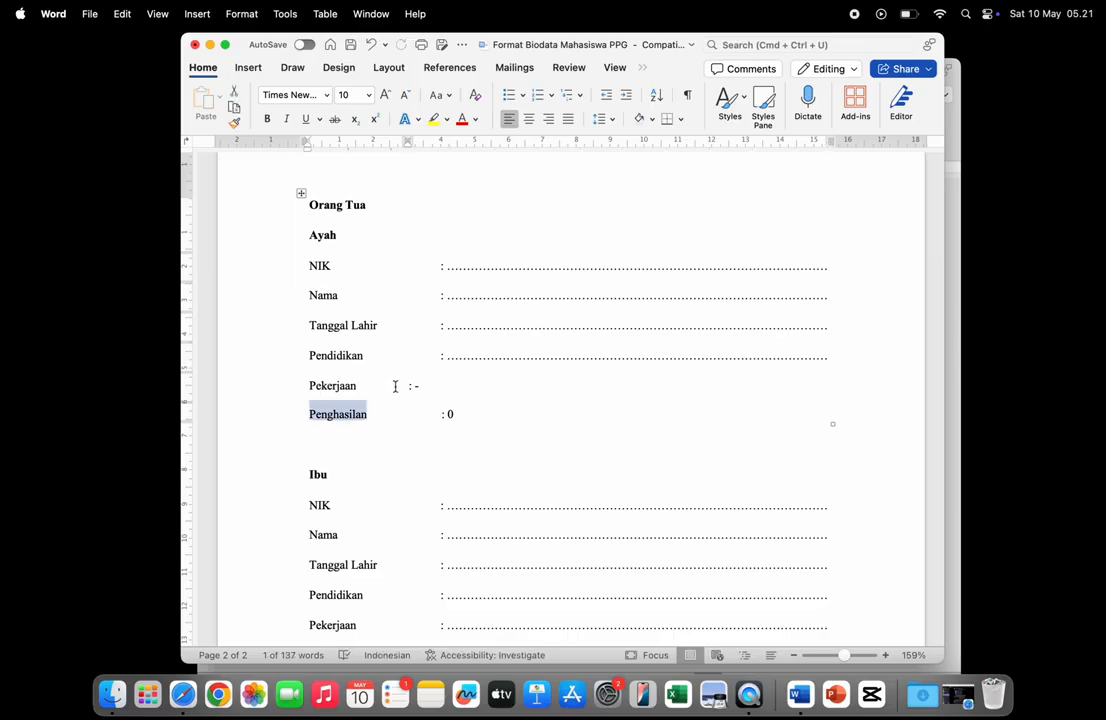
{"action": "left_click", "coordinate": [395, 385]}
{"action": "left_click", "coordinate": [412, 385]}
{"action": "type", "text": "n"}
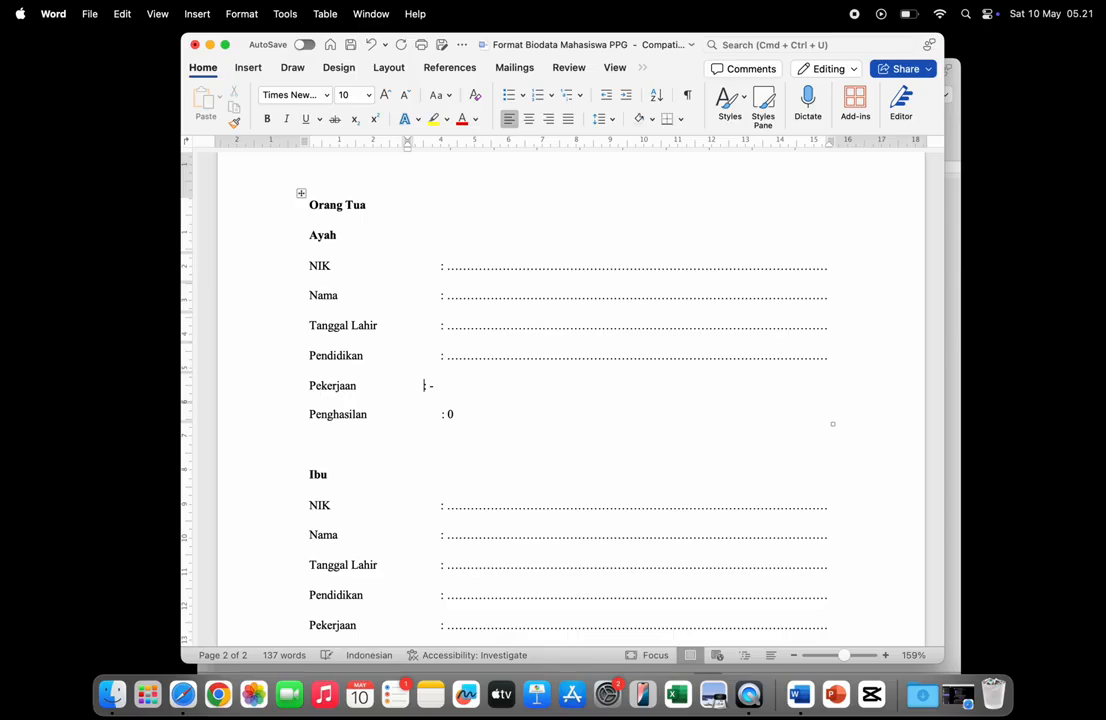
{"action": "scroll", "coordinate": [442, 400], "scroll_direction": "down", "scroll_amount": 5}
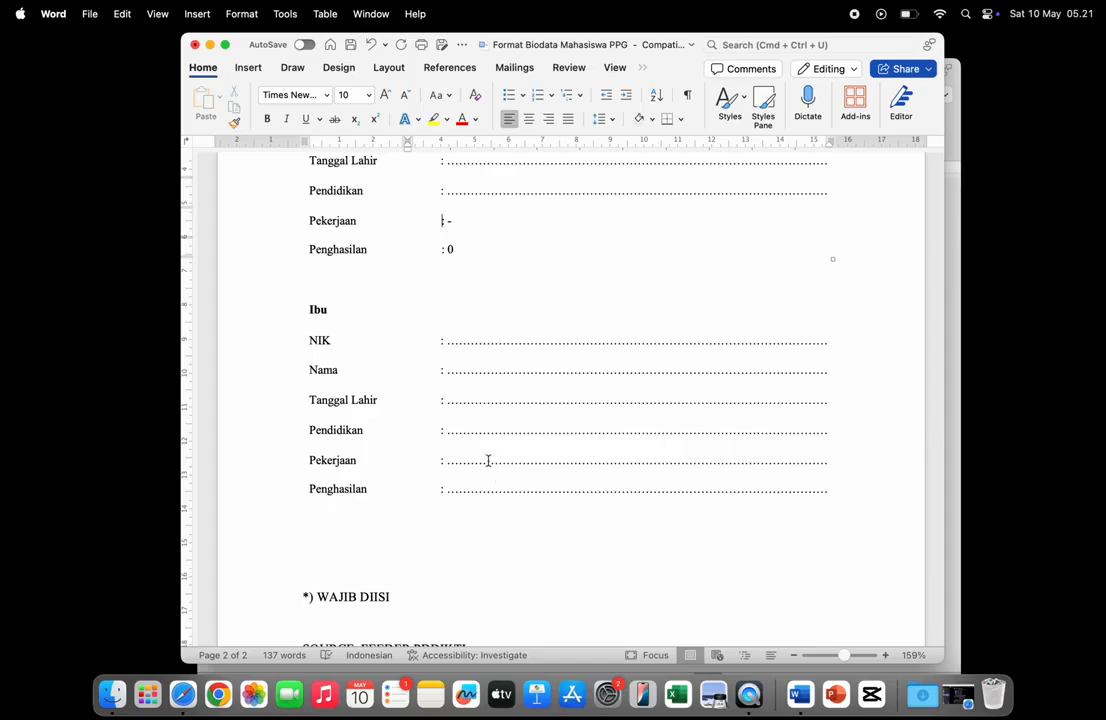
{"action": "scroll", "coordinate": [488, 460], "scroll_direction": "down", "scroll_amount": 10}
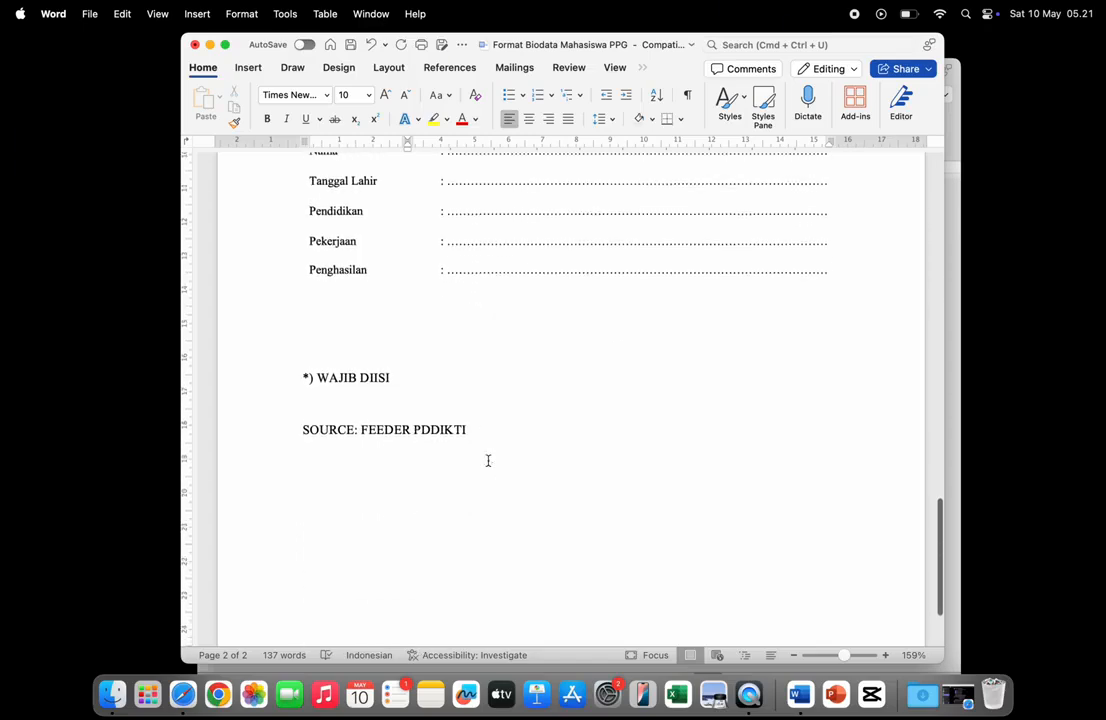
{"action": "scroll", "coordinate": [488, 460], "scroll_direction": "up", "scroll_amount": 12}
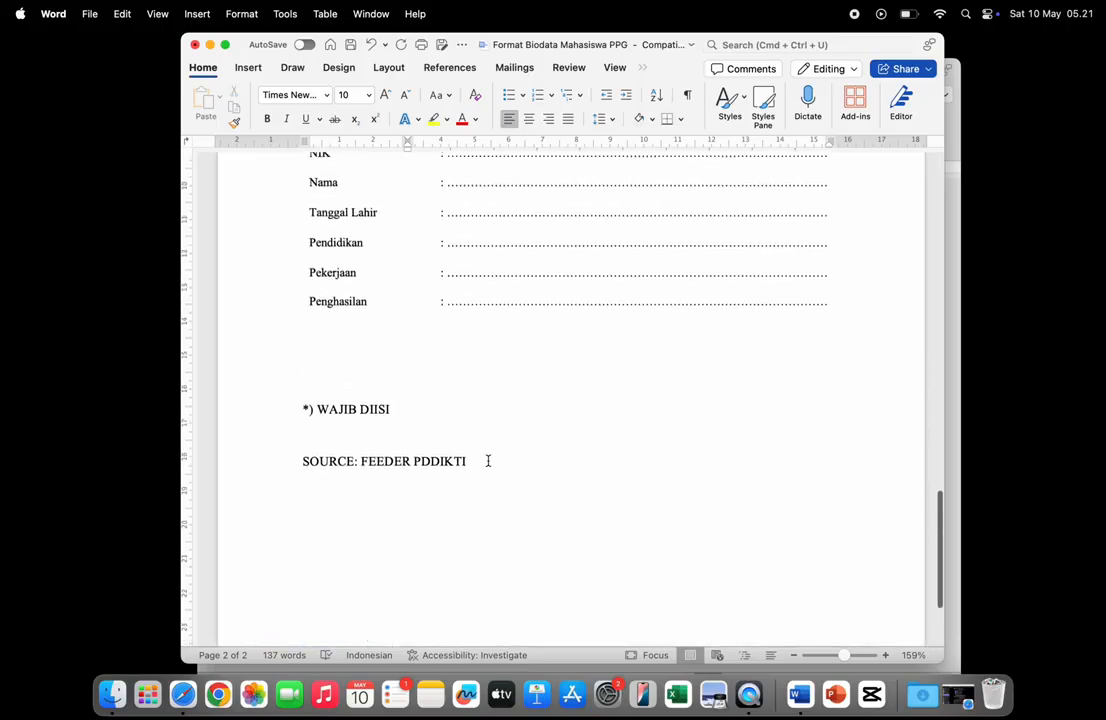
{"action": "scroll", "coordinate": [488, 460], "scroll_direction": "up", "scroll_amount": 15}
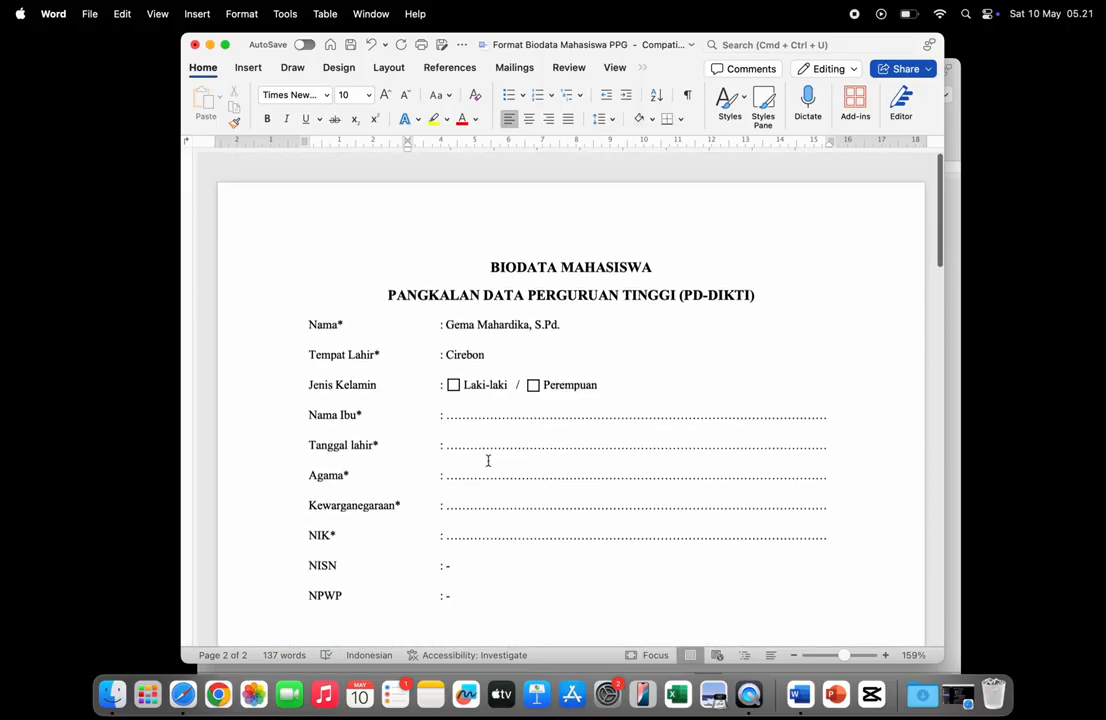
{"action": "scroll", "coordinate": [488, 460], "scroll_direction": "down", "scroll_amount": 15}
{"action": "scroll", "coordinate": [488, 460], "scroll_direction": "up", "scroll_amount": 5}
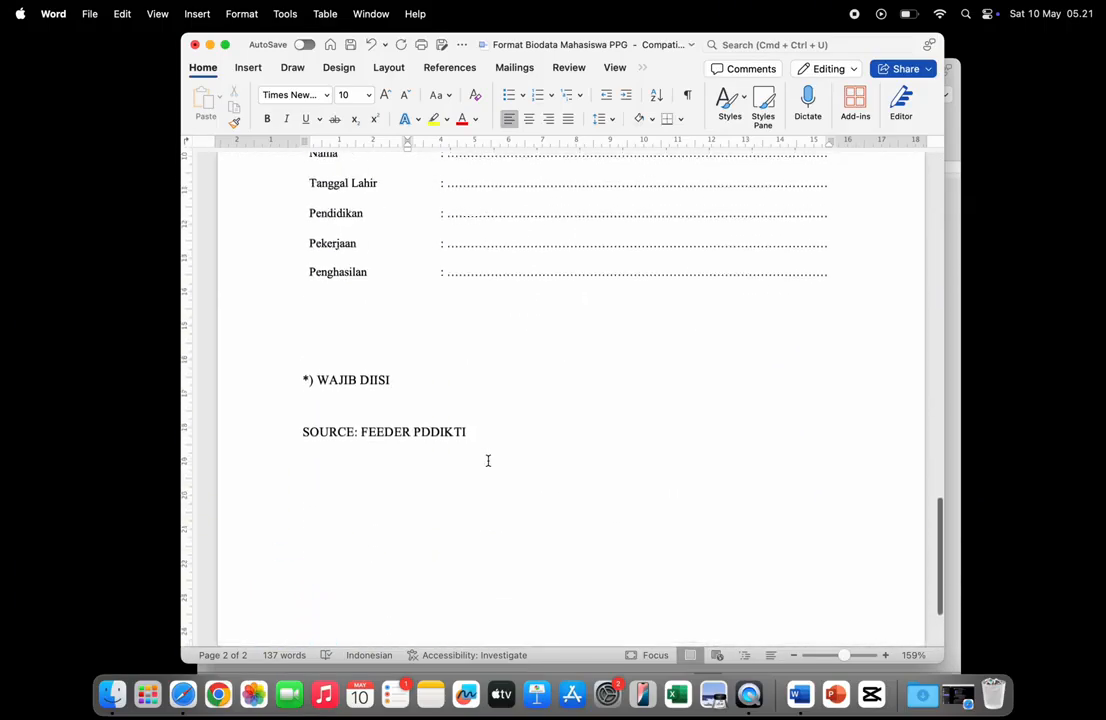
{"action": "scroll", "coordinate": [488, 460], "scroll_direction": "up", "scroll_amount": 1}
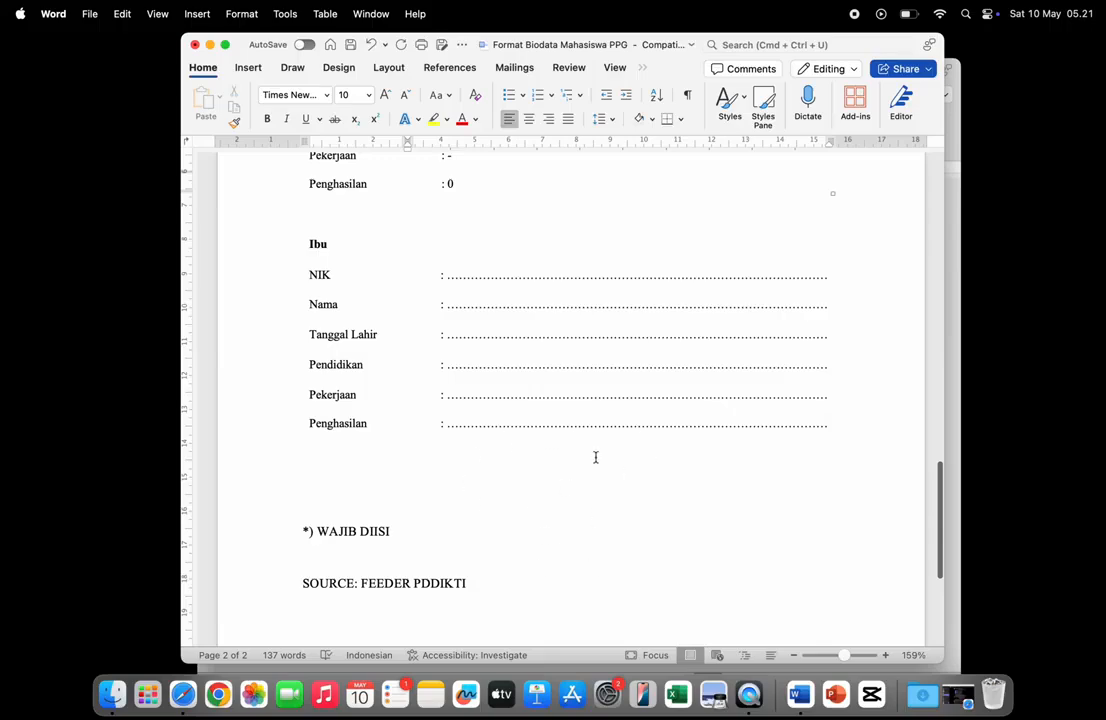
{"action": "scroll", "coordinate": [591, 467], "scroll_direction": "up", "scroll_amount": 12}
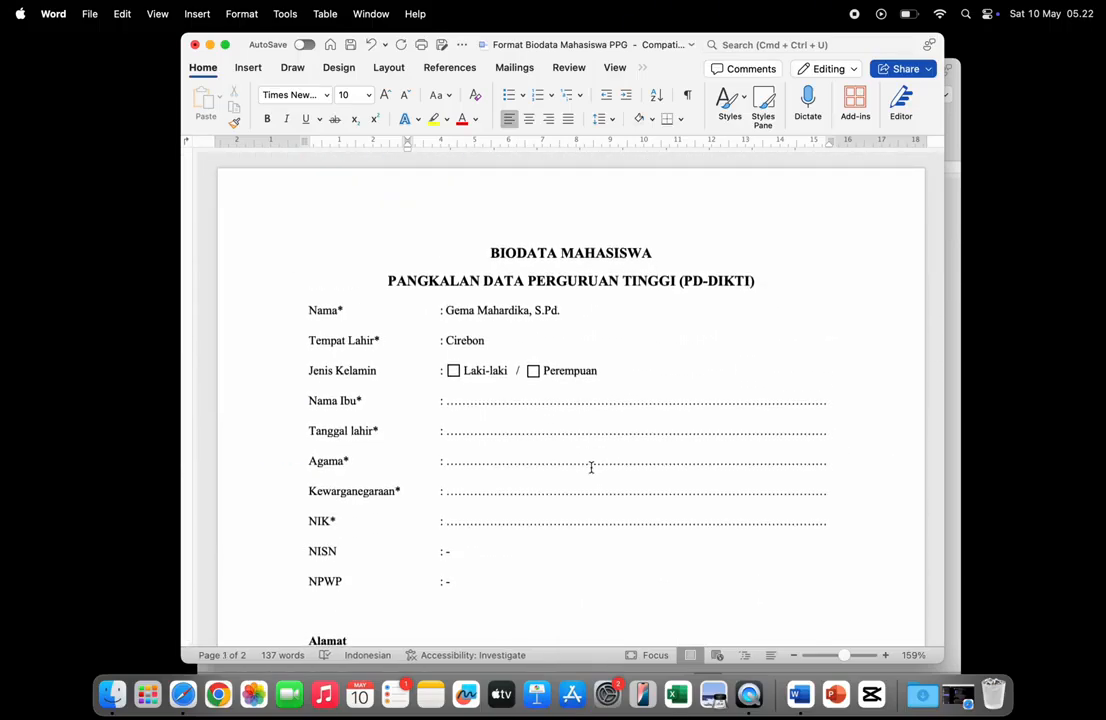
{"action": "scroll", "coordinate": [591, 467], "scroll_direction": "down", "scroll_amount": 12}
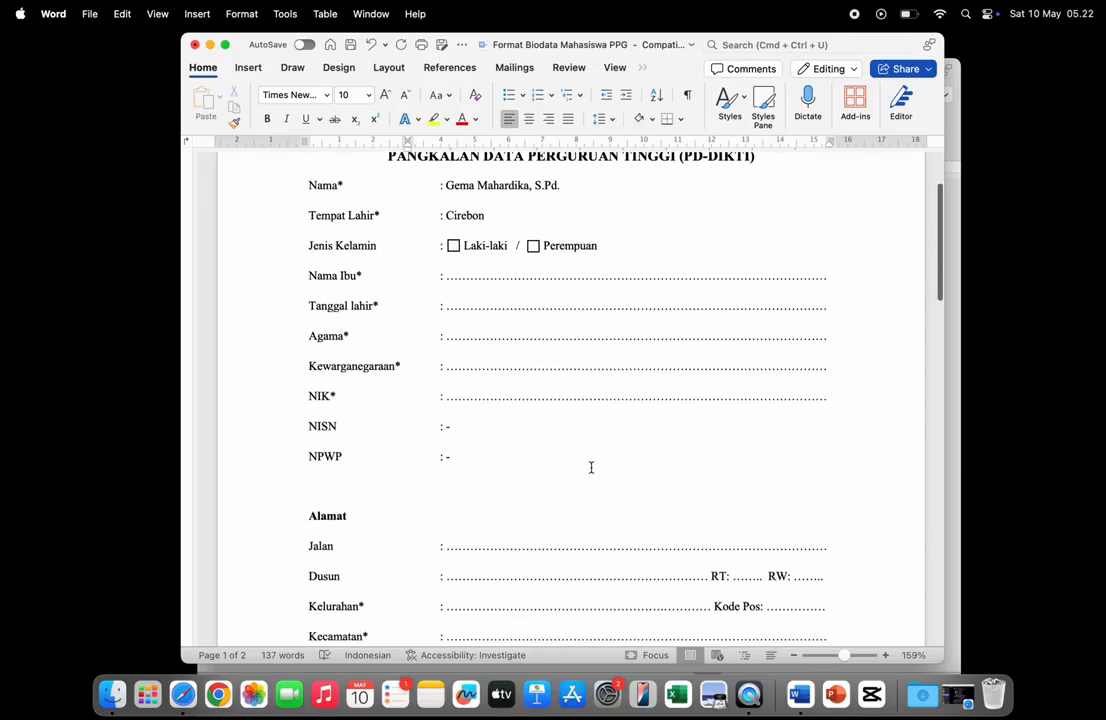
{"action": "scroll", "coordinate": [591, 467], "scroll_direction": "up", "scroll_amount": 12}
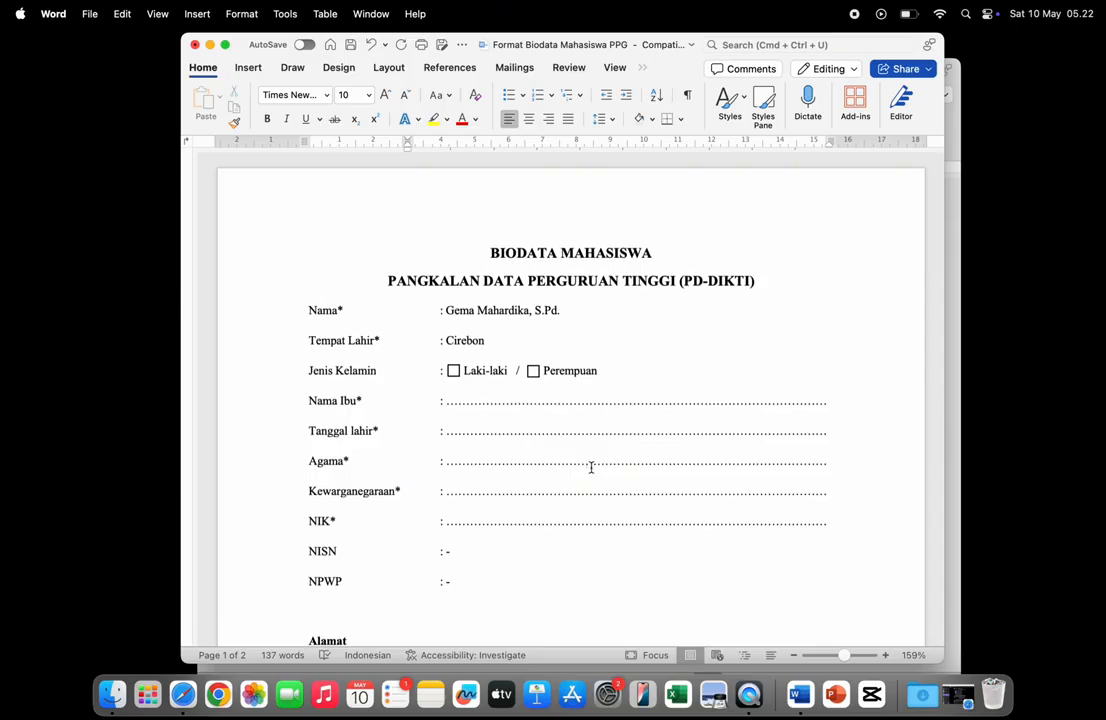
{"action": "scroll", "coordinate": [591, 467], "scroll_direction": "down", "scroll_amount": 2}
{"action": "scroll", "coordinate": [591, 467], "scroll_direction": "up", "scroll_amount": 2}
{"action": "left_click", "coordinate": [180, 692]}
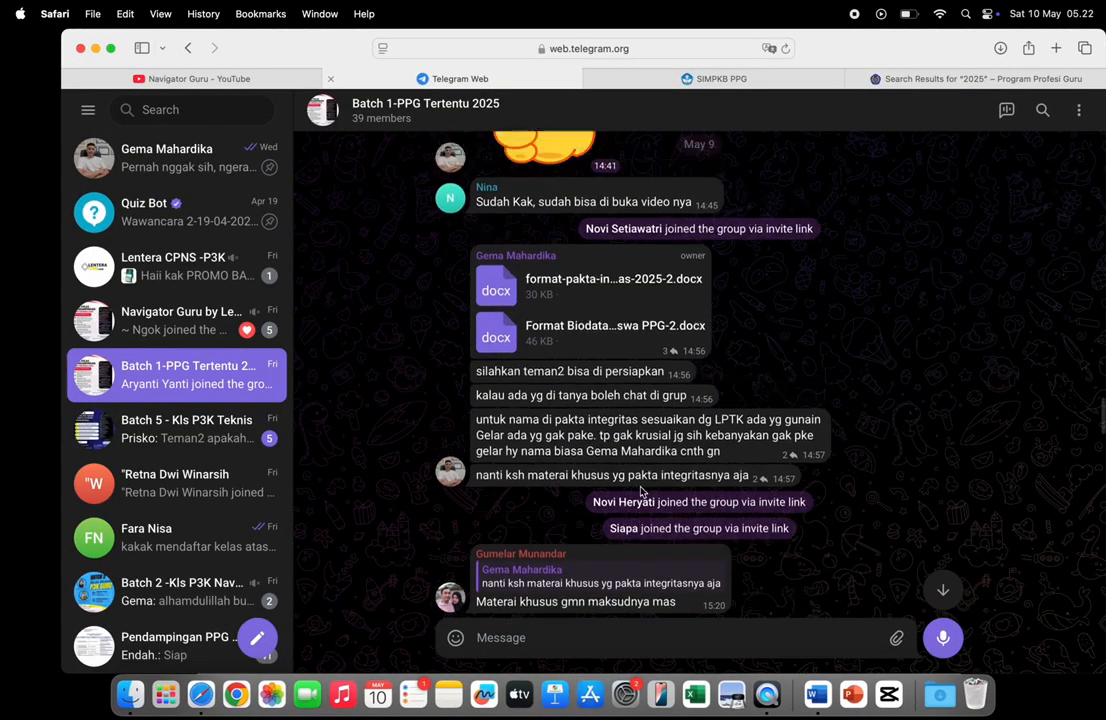
{"action": "scroll", "coordinate": [641, 490], "scroll_direction": "down", "scroll_amount": 20}
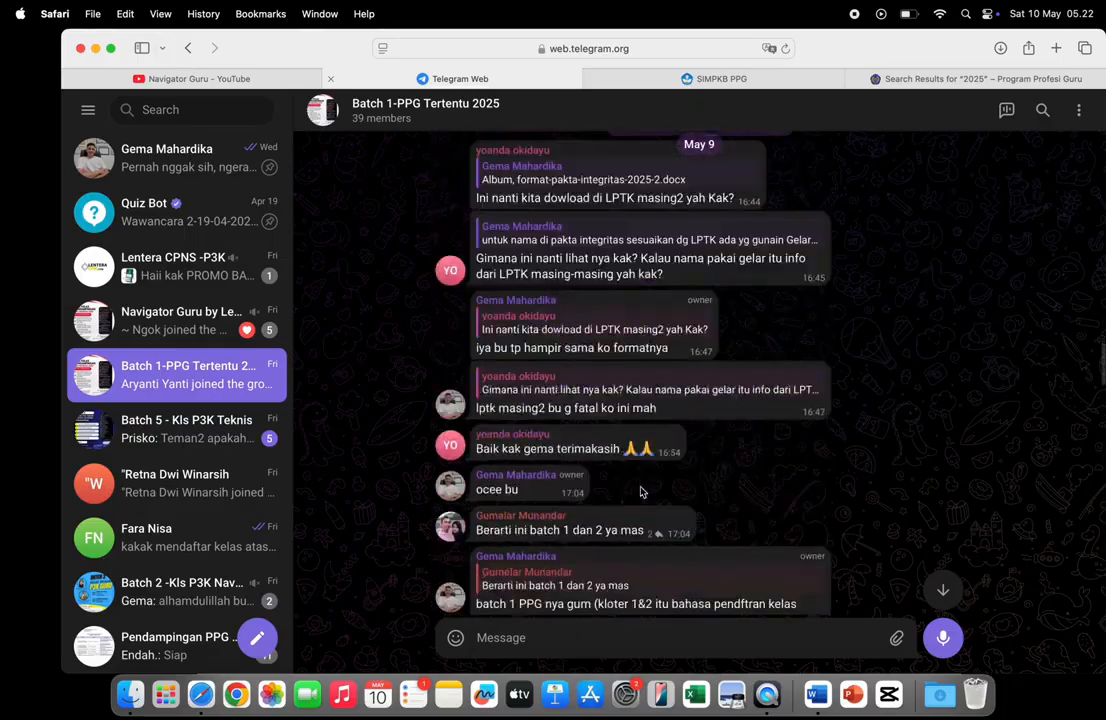
{"action": "scroll", "coordinate": [641, 490], "scroll_direction": "down", "scroll_amount": 10}
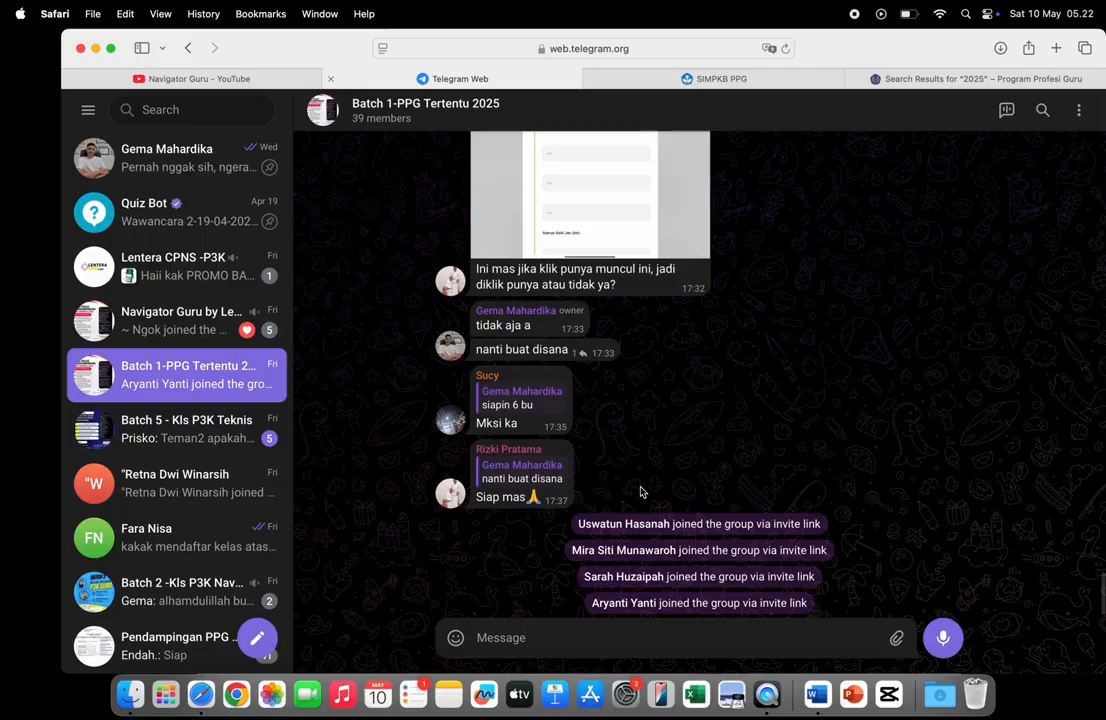
{"action": "scroll", "coordinate": [641, 490], "scroll_direction": "up", "scroll_amount": 10}
{"action": "scroll", "coordinate": [641, 490], "scroll_direction": "up", "scroll_amount": 15}
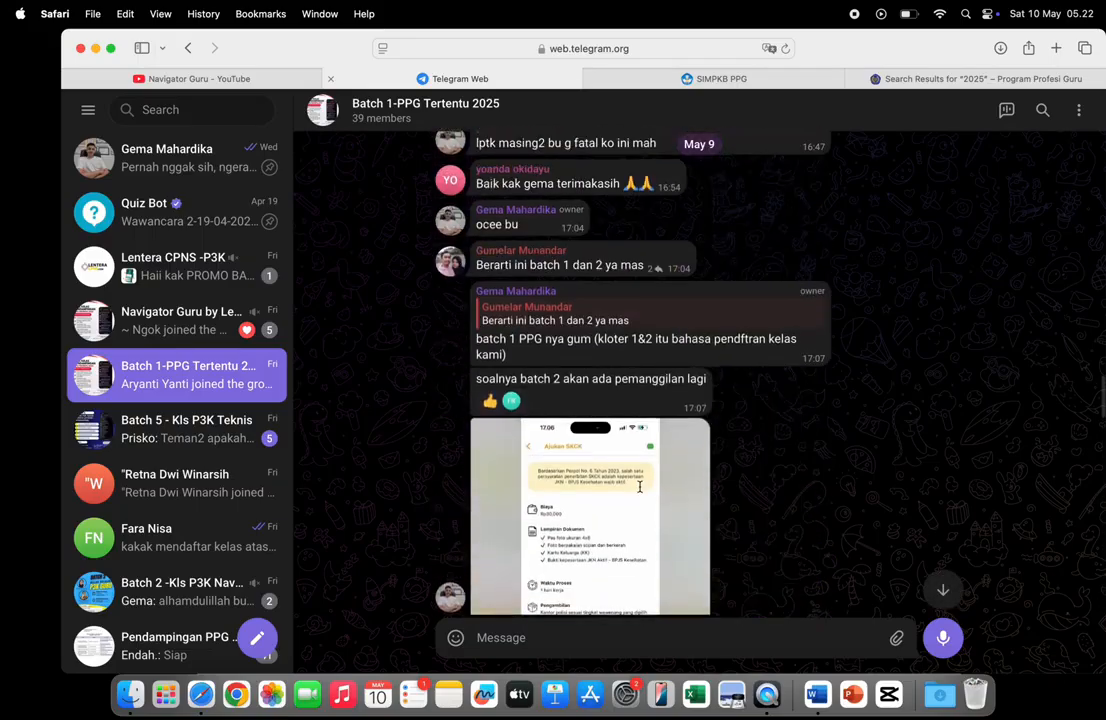
{"action": "scroll", "coordinate": [641, 490], "scroll_direction": "up", "scroll_amount": 15}
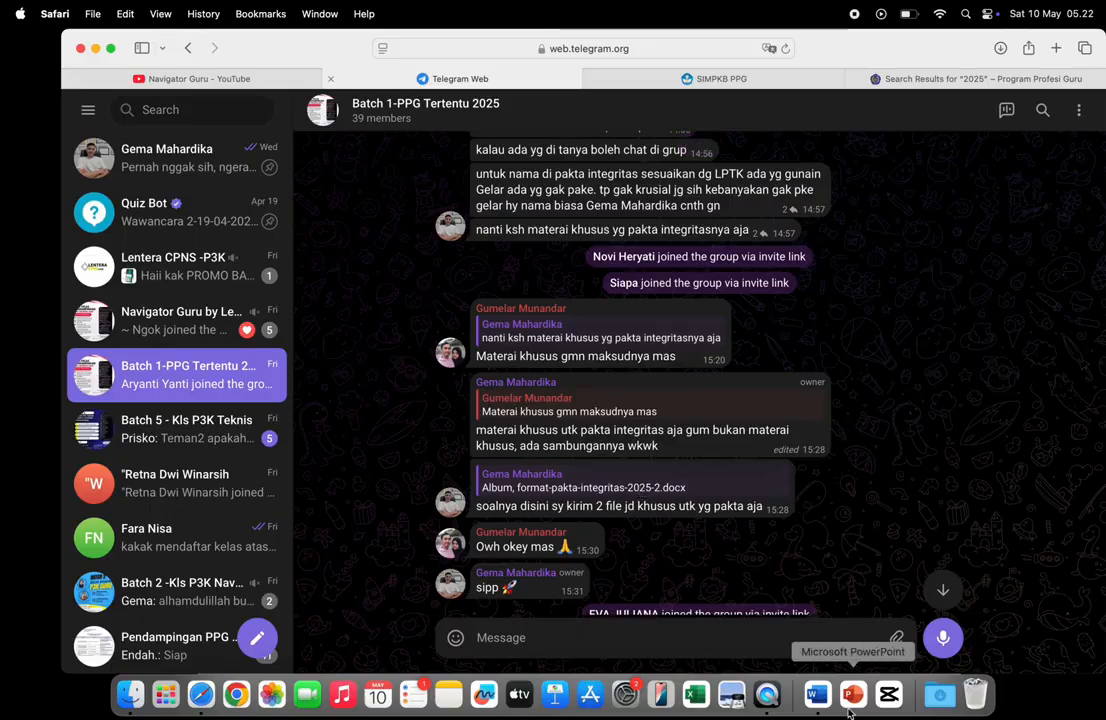
{"action": "left_click", "coordinate": [818, 694]}
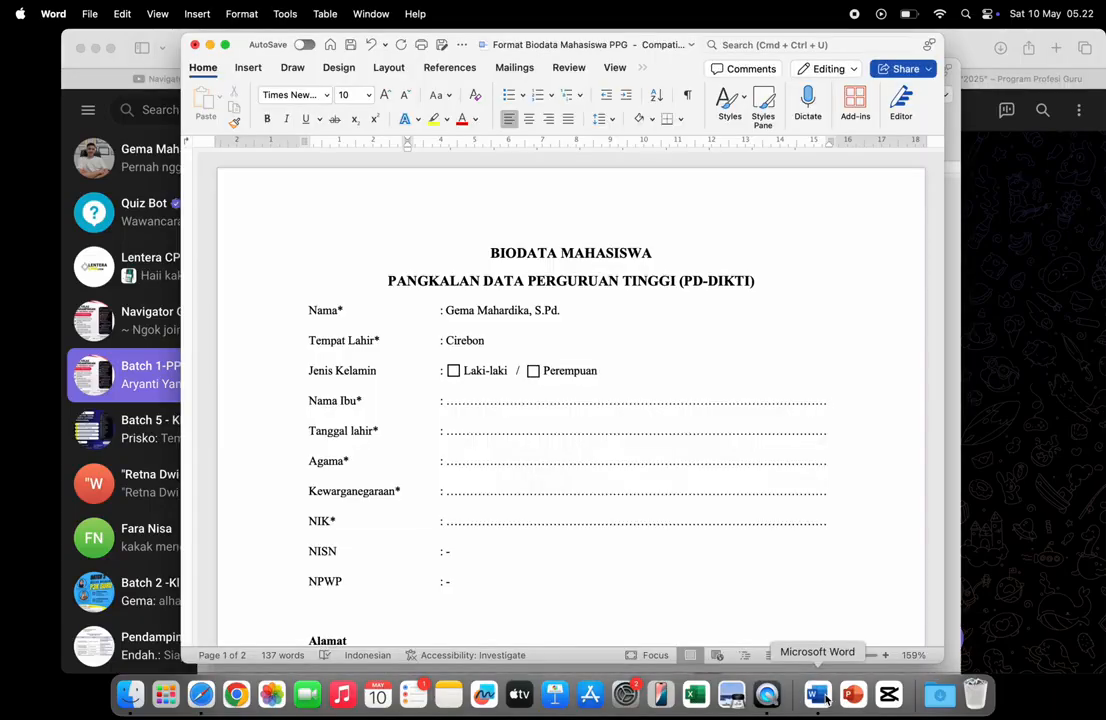